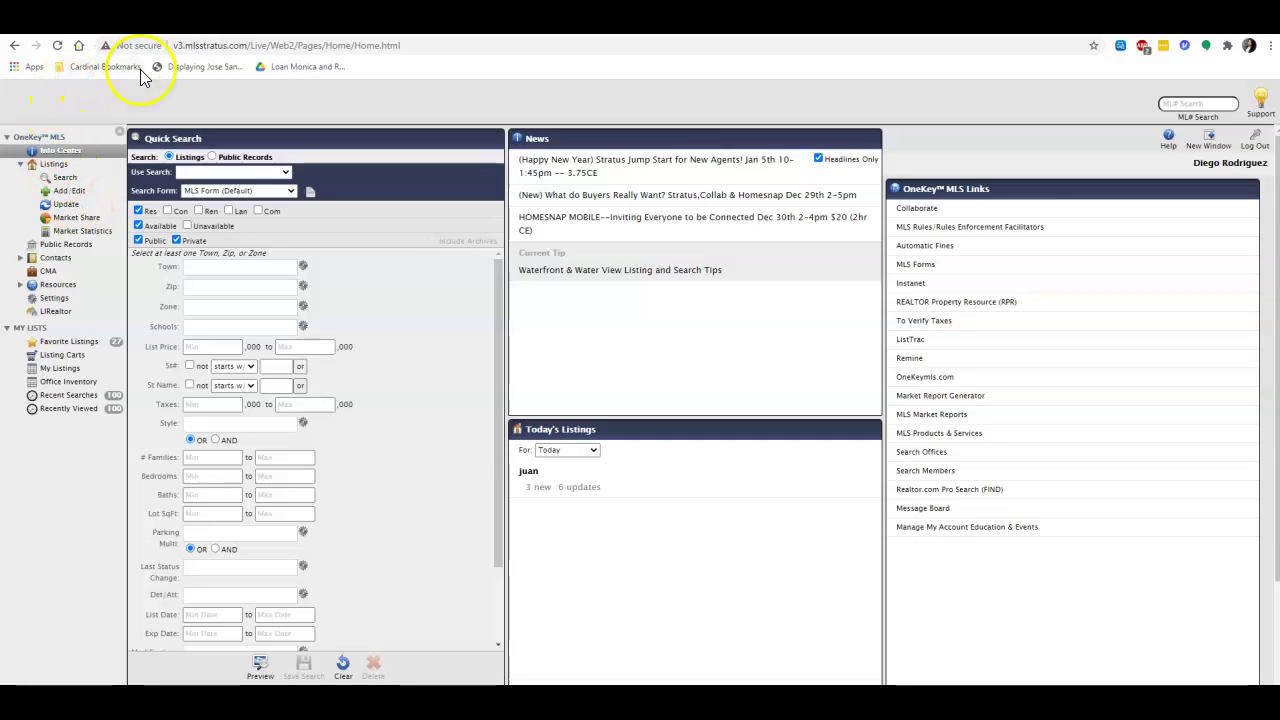
Start a new listing under Listings > Add/Edit with Residential class and Suffolk county.
{"action": "left_click", "coordinate": [55, 167]}
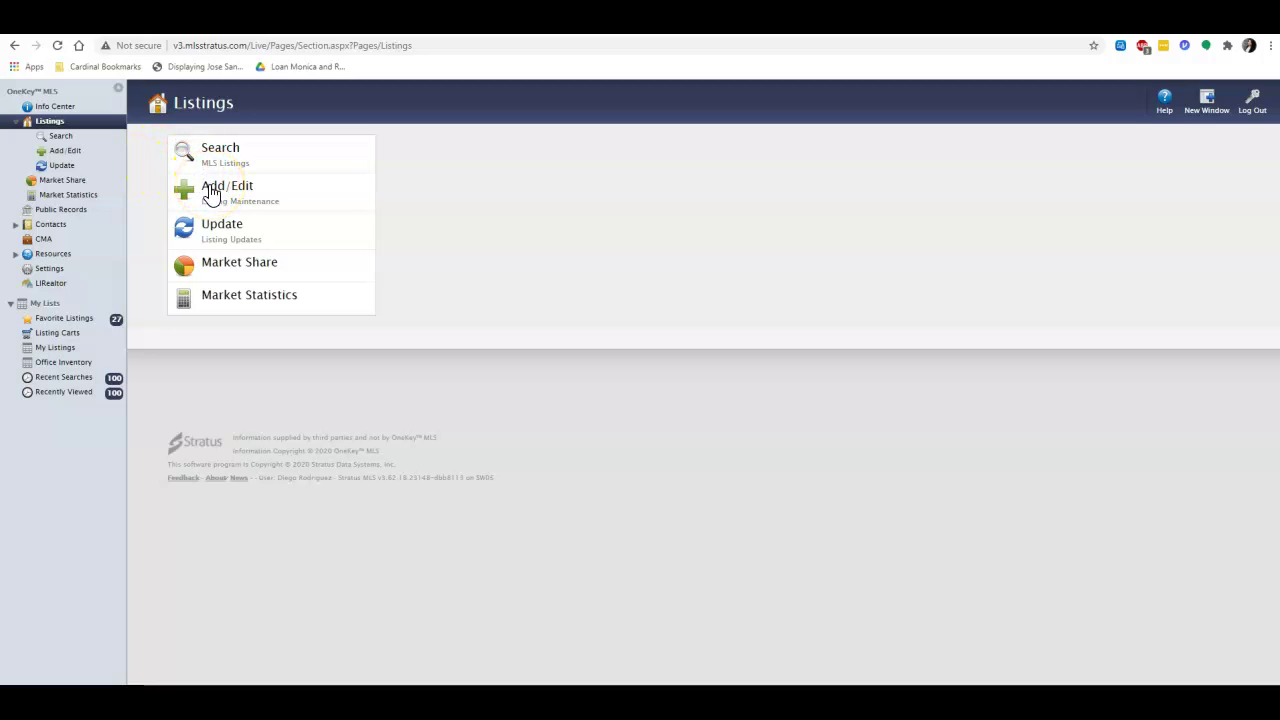
{"action": "left_click", "coordinate": [211, 190]}
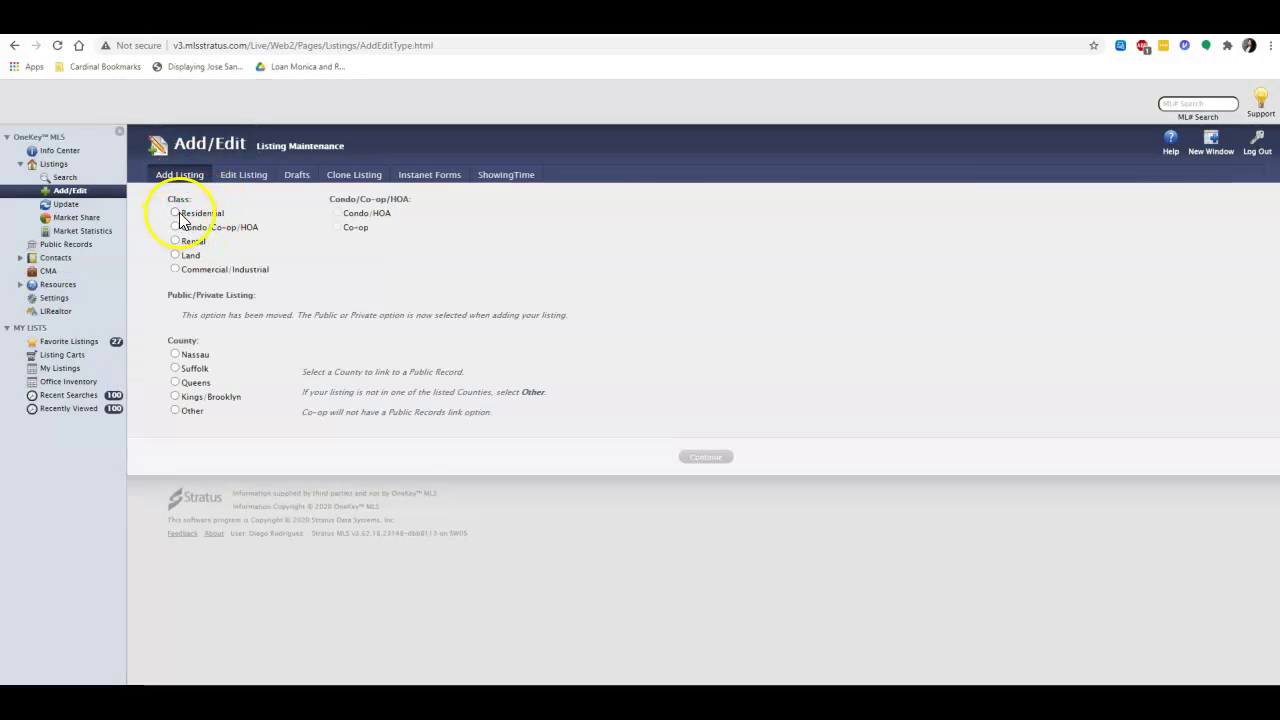
{"action": "left_click", "coordinate": [175, 214]}
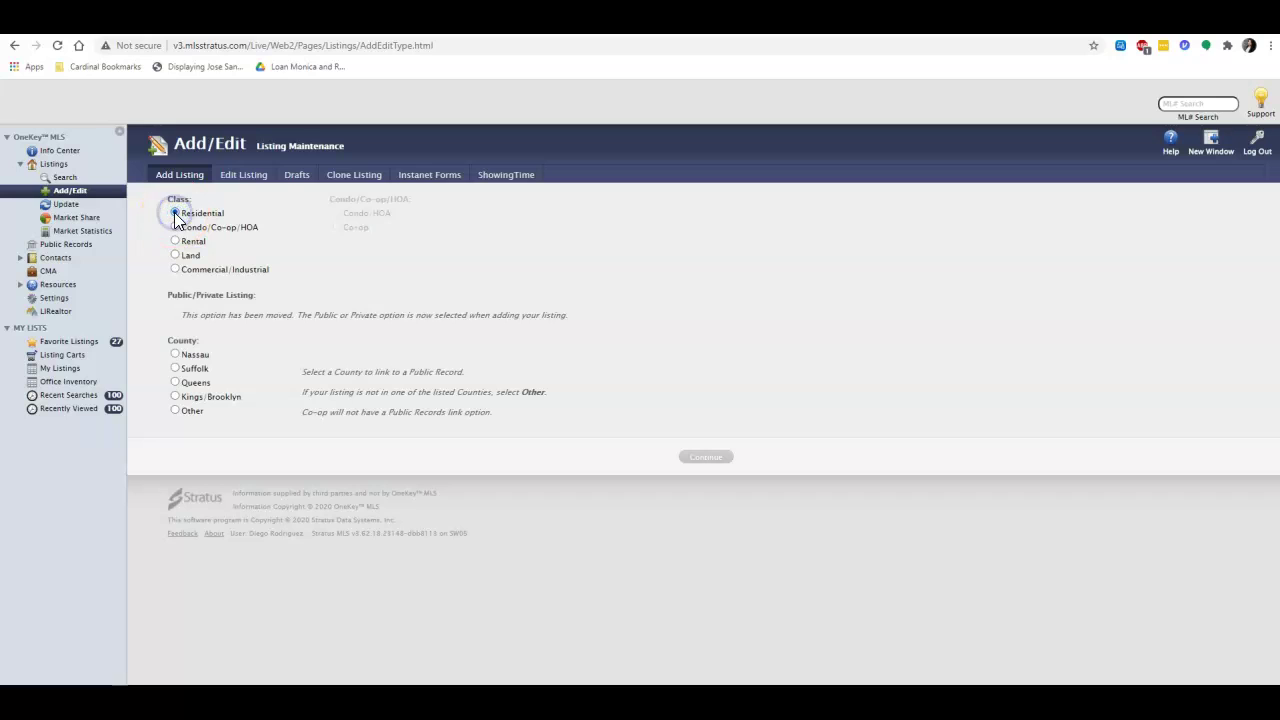
{"action": "left_click", "coordinate": [175, 369]}
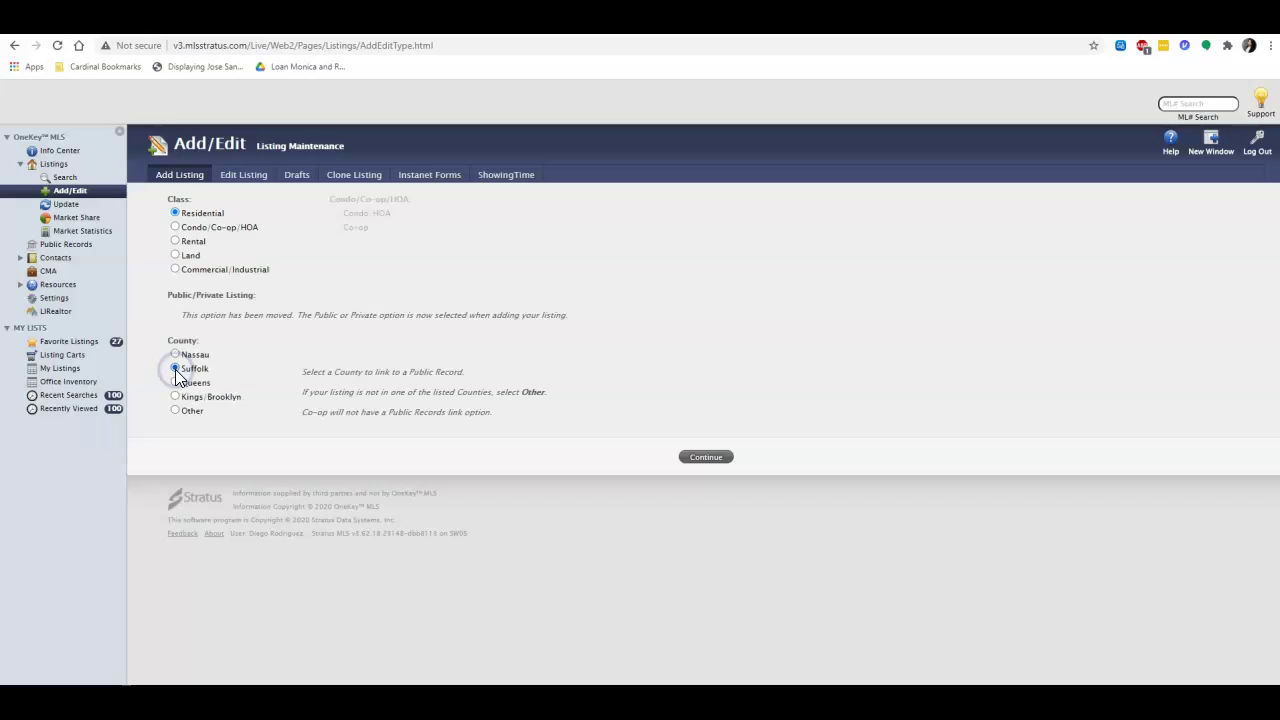
Continue the Residential/Suffolk listing to reach the Link to Public Record notice.
{"action": "left_click", "coordinate": [690, 459]}
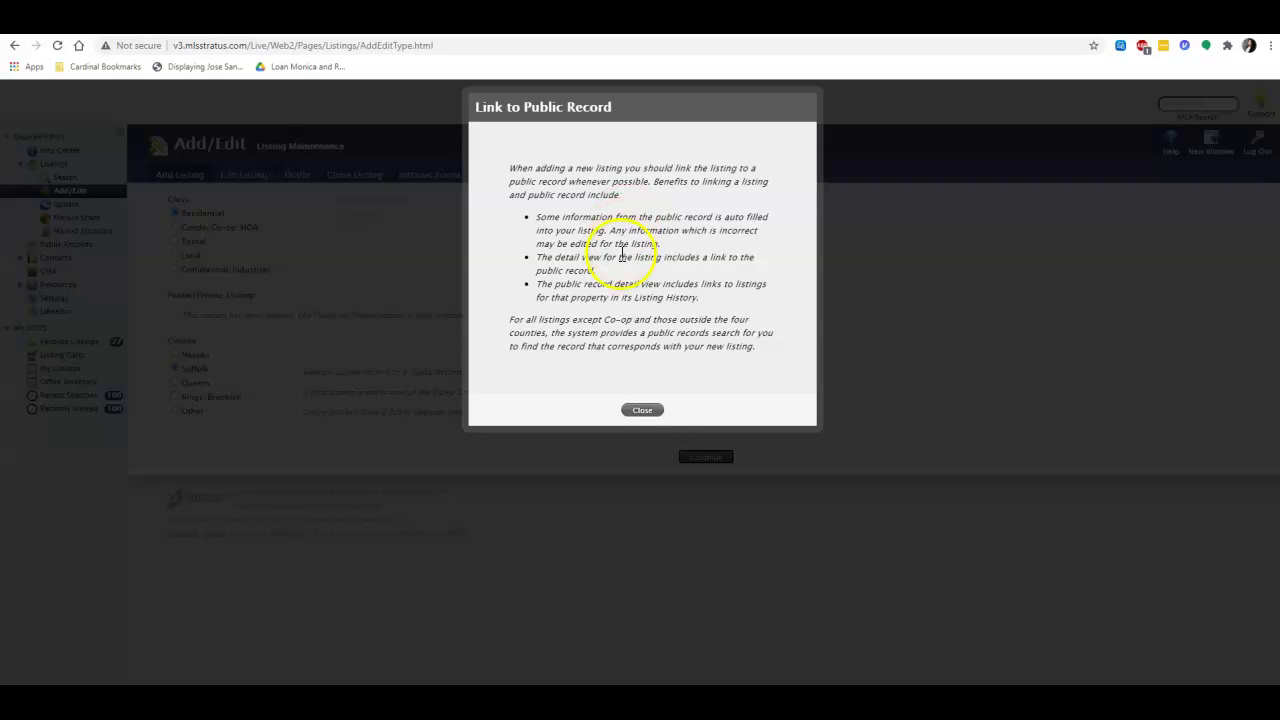
Dismiss the notice and set the public record search town to Islip Terrace.
{"action": "left_click", "coordinate": [648, 412]}
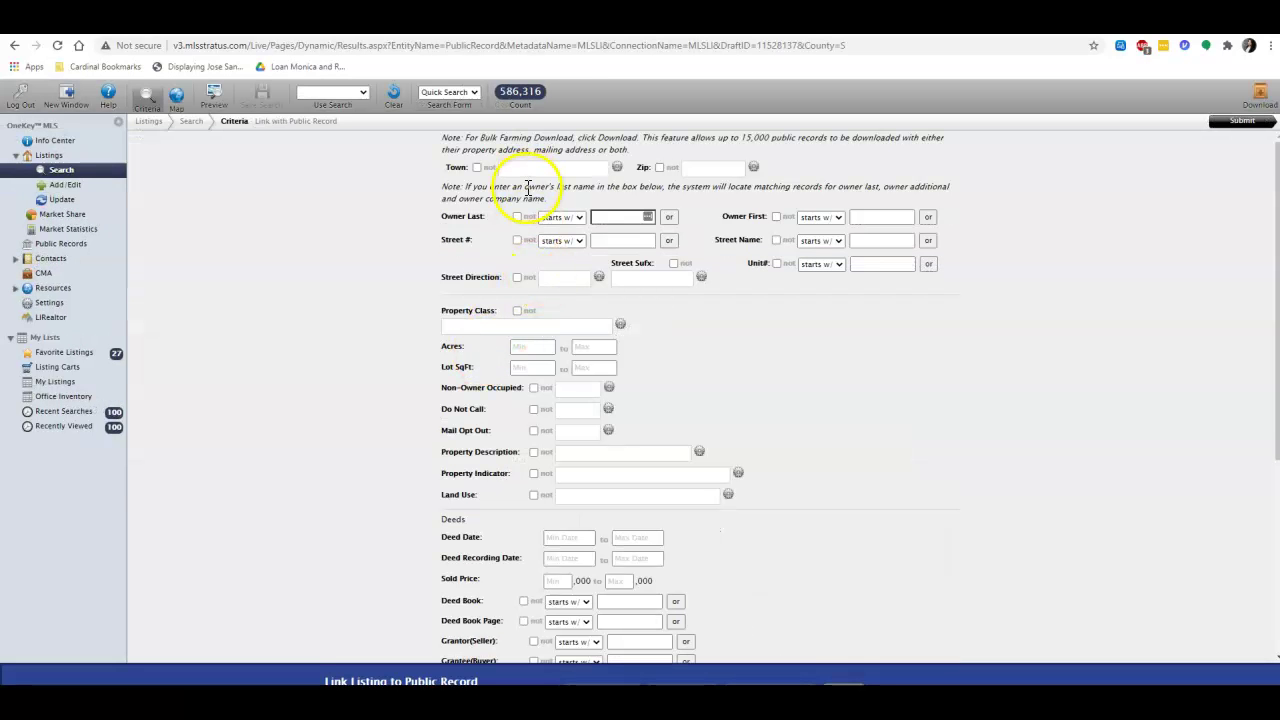
{"action": "left_click", "coordinate": [527, 169]}
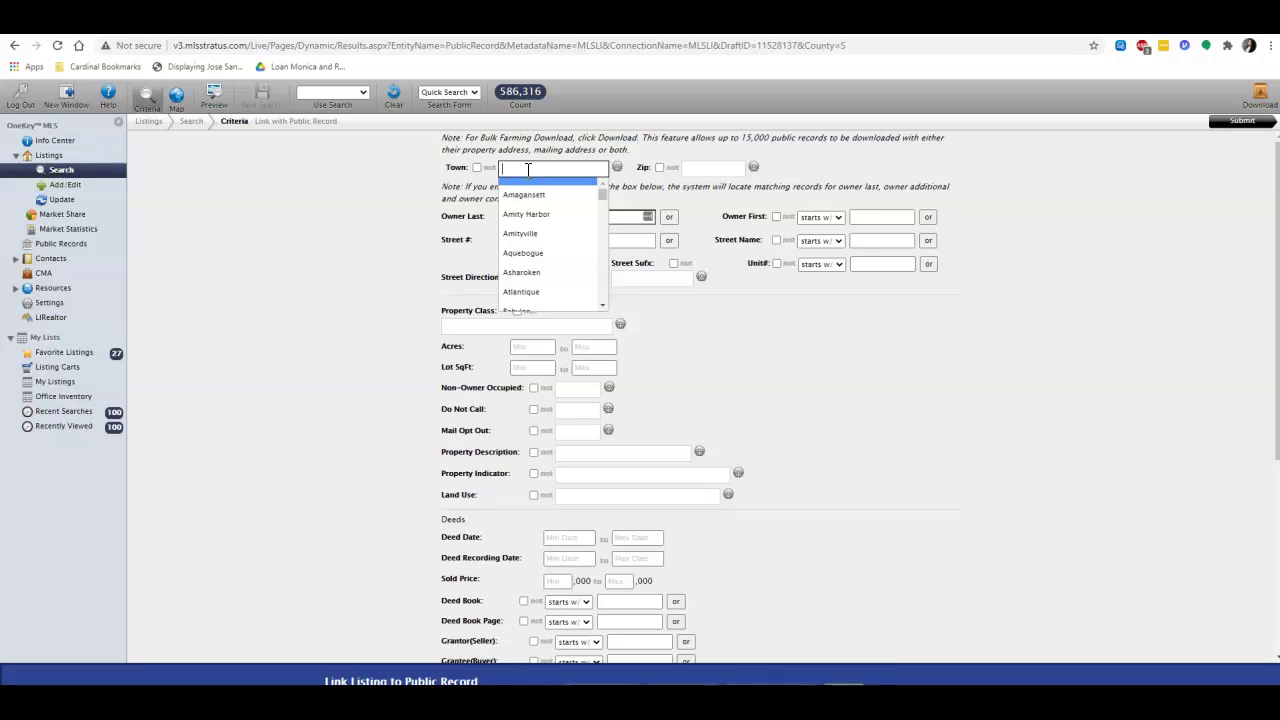
{"action": "type", "text": "Islip"}
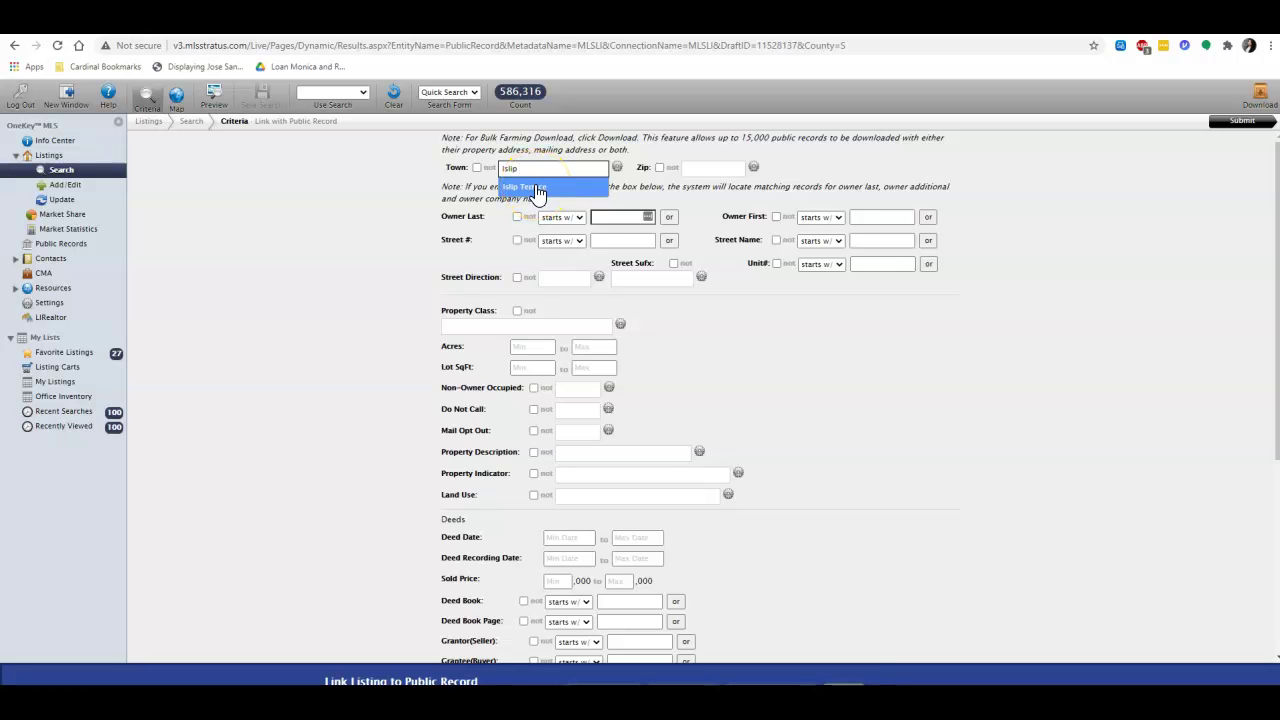
{"action": "left_click", "coordinate": [538, 190]}
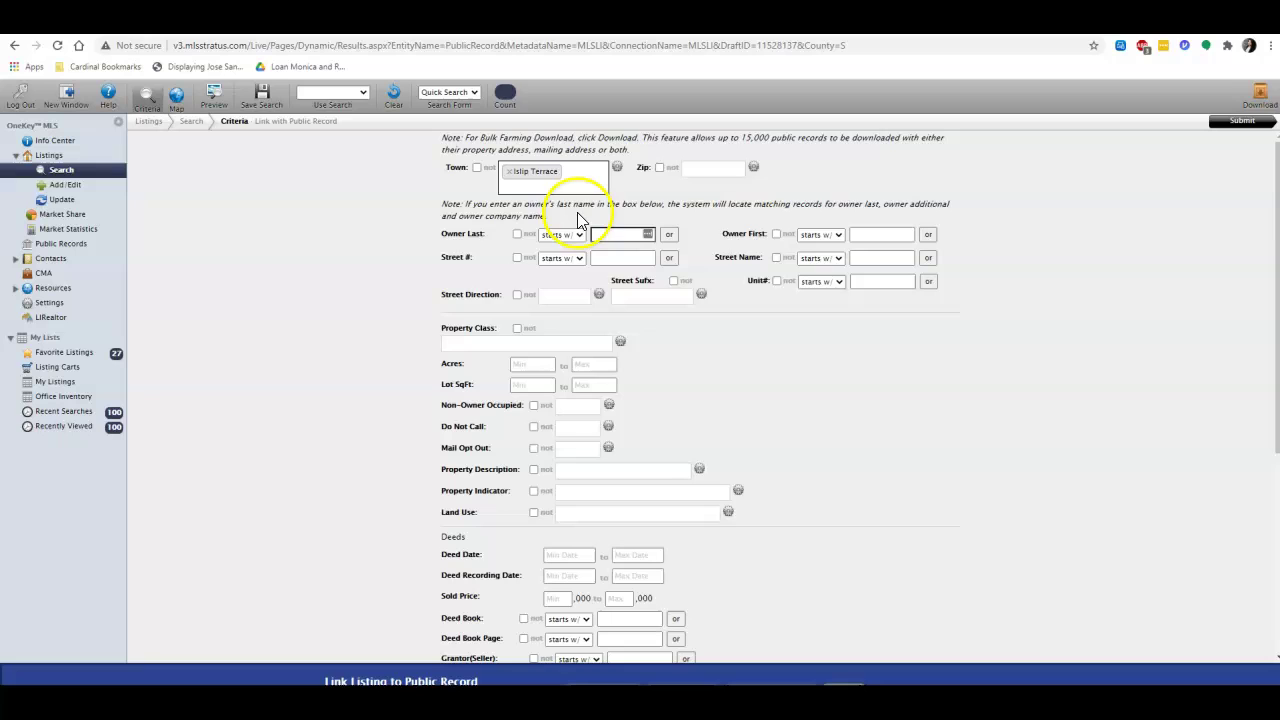
{"action": "left_click", "coordinate": [615, 236]}
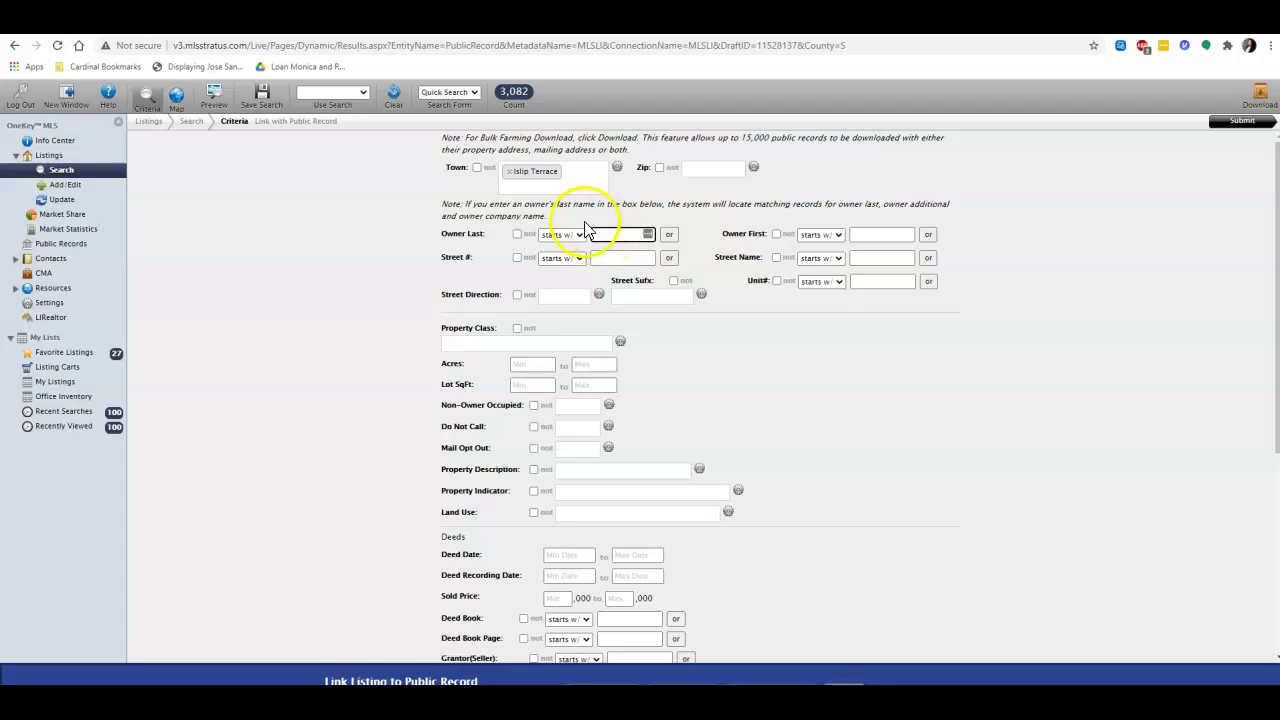
Enter street number 76 and street name Oceanside (typed 'Cceanside') in the search.
{"action": "left_click", "coordinate": [597, 258]}
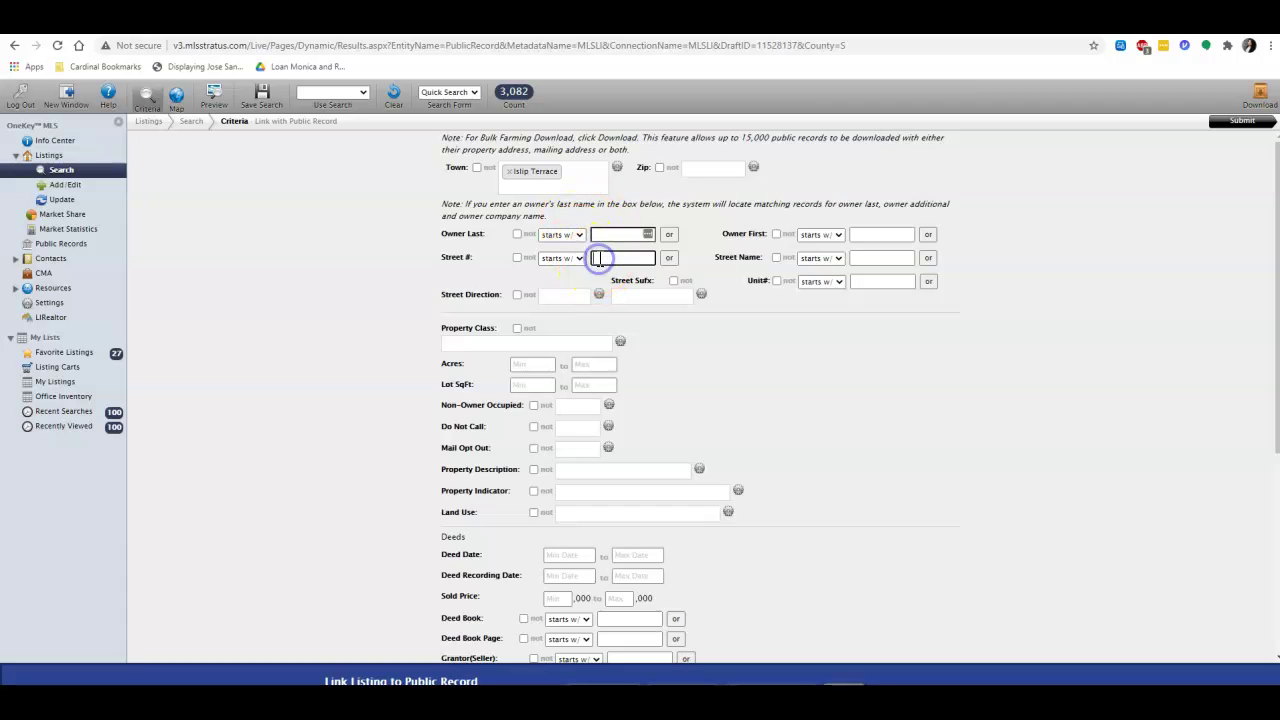
{"action": "type", "text": "7"}
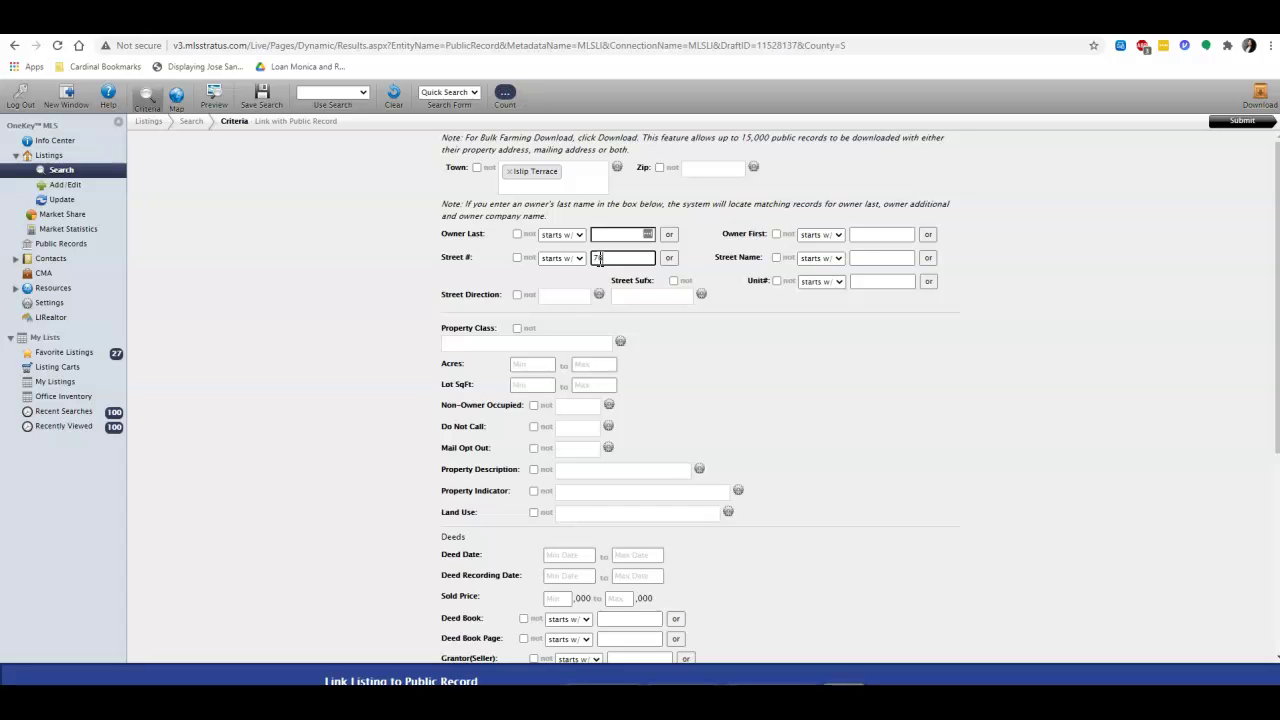
{"action": "type", "text": "6"}
{"action": "left_click", "coordinate": [865, 258]}
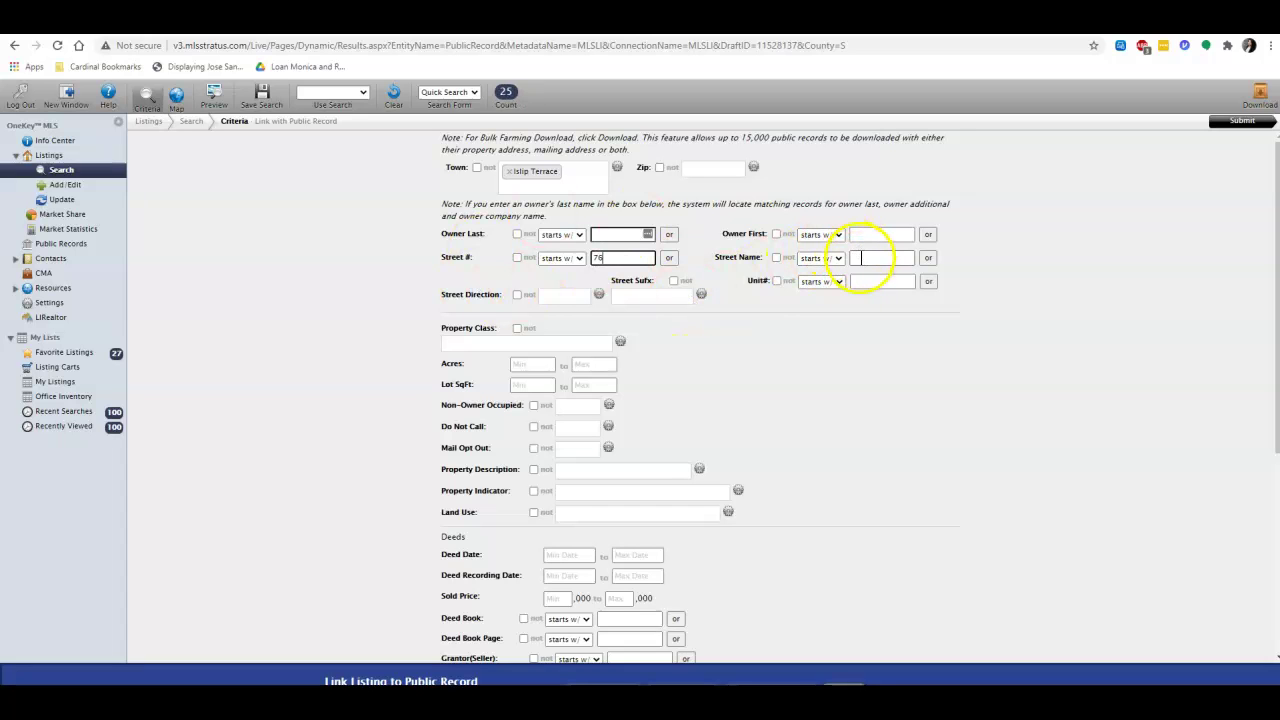
{"action": "type", "text": "C"}
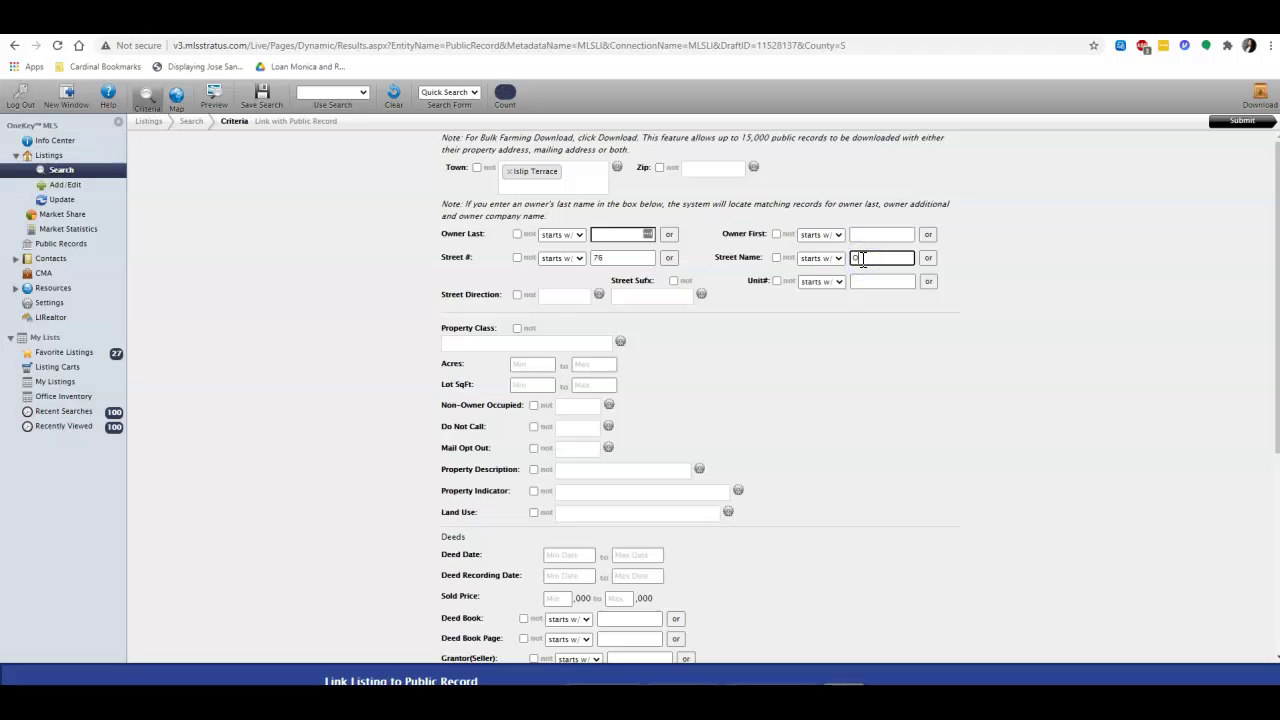
{"action": "type", "text": "ceanside"}
Run the search, select the 76 Oceanside St result and open its Detail View.
{"action": "left_click", "coordinate": [1238, 123]}
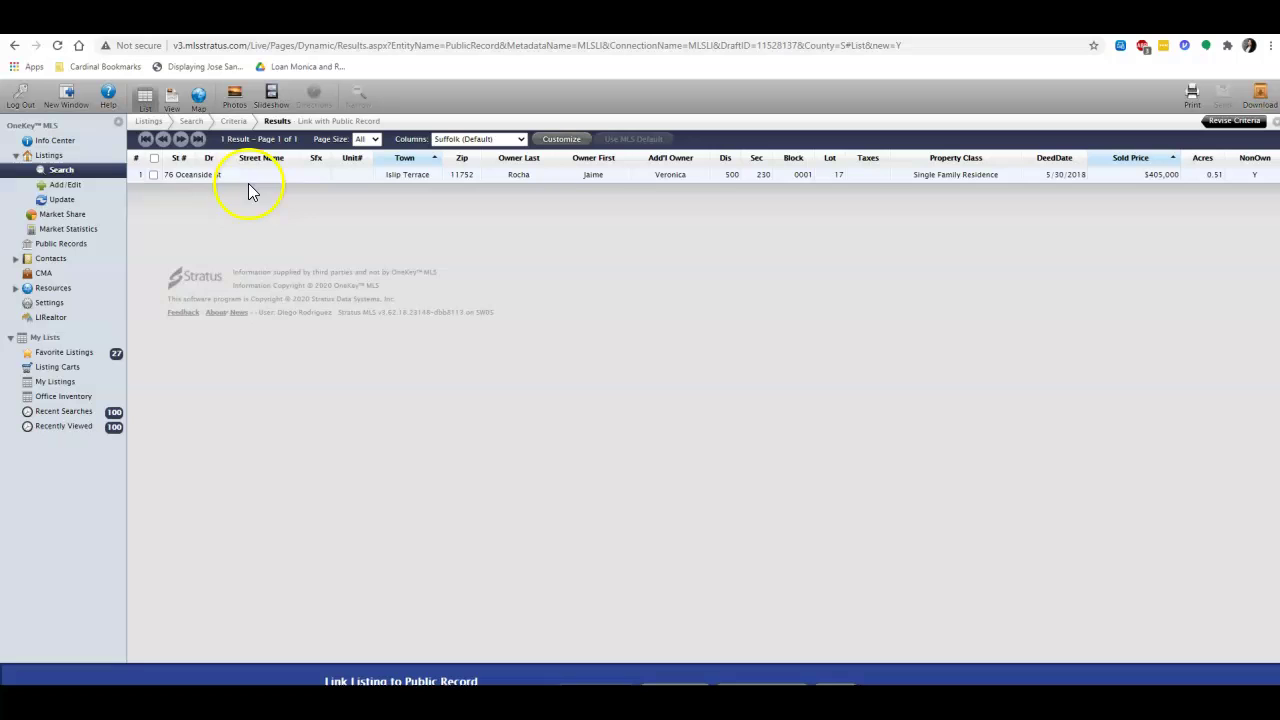
{"action": "left_click", "coordinate": [153, 175]}
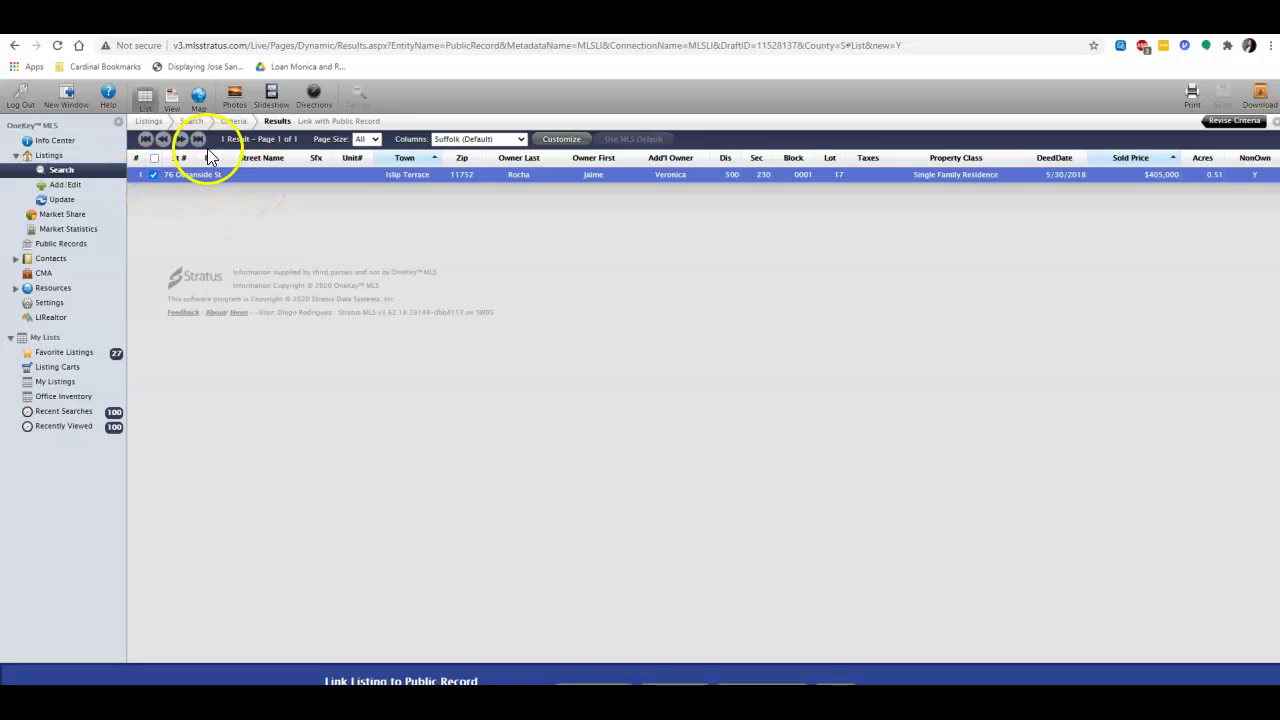
{"action": "double_click", "coordinate": [338, 182]}
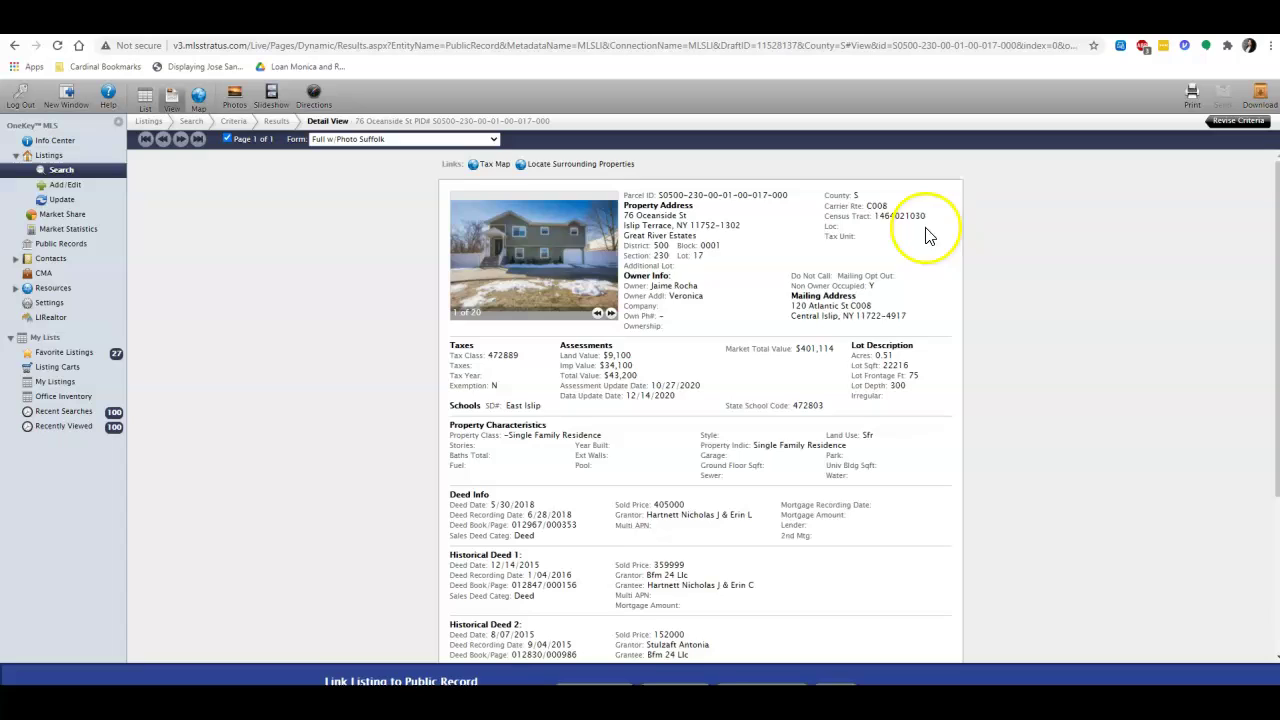
{"action": "scroll", "coordinate": [954, 343], "scroll_direction": "down", "scroll_amount": 3}
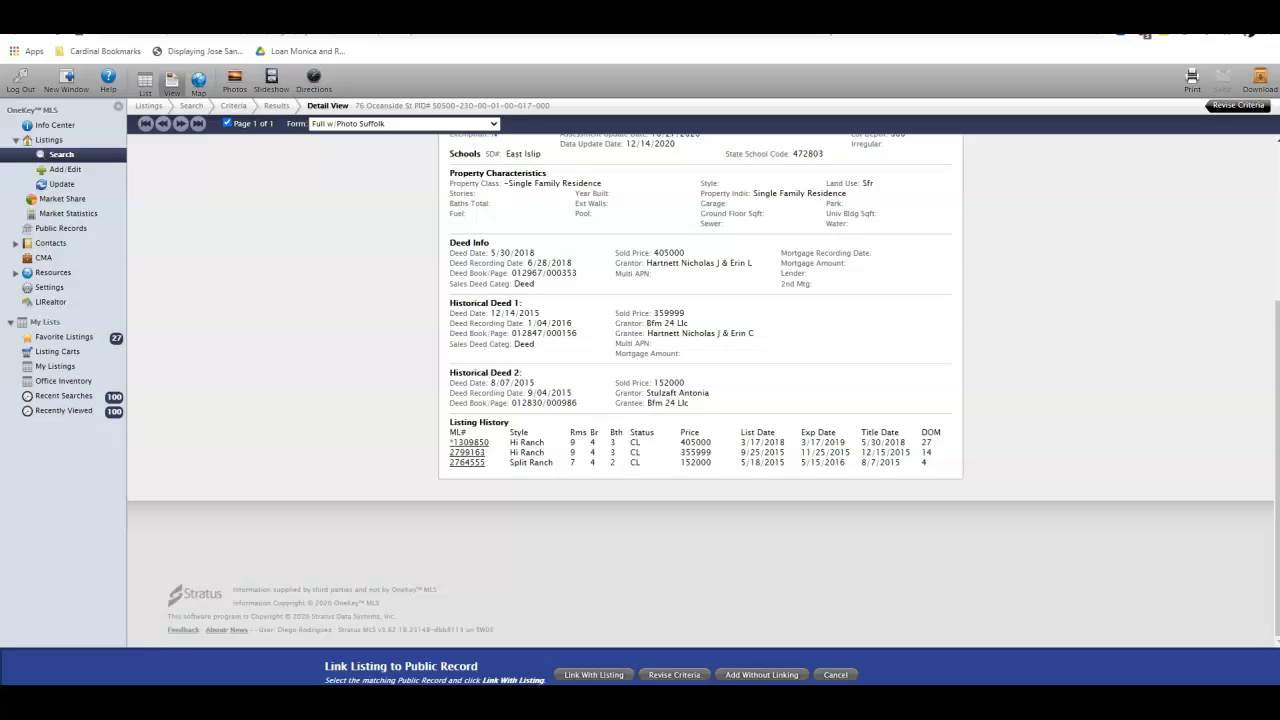
{"action": "left_click", "coordinate": [610, 672]}
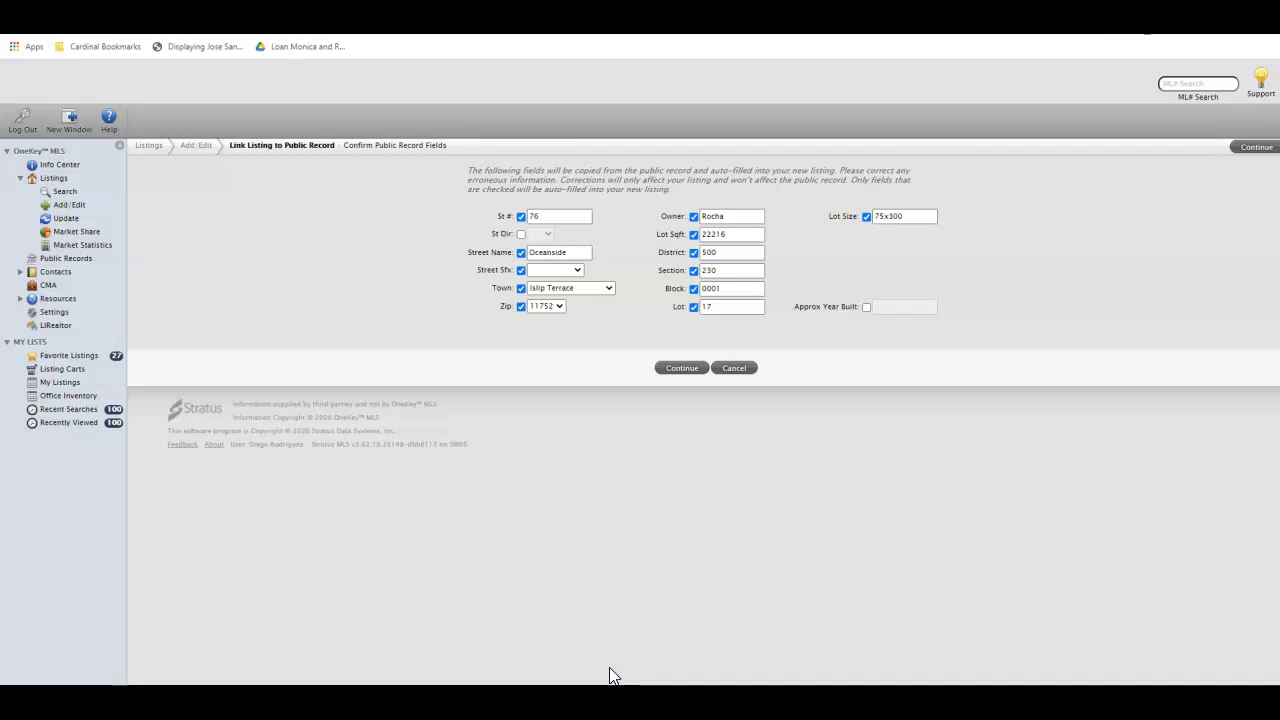
{"action": "left_click", "coordinate": [638, 668]}
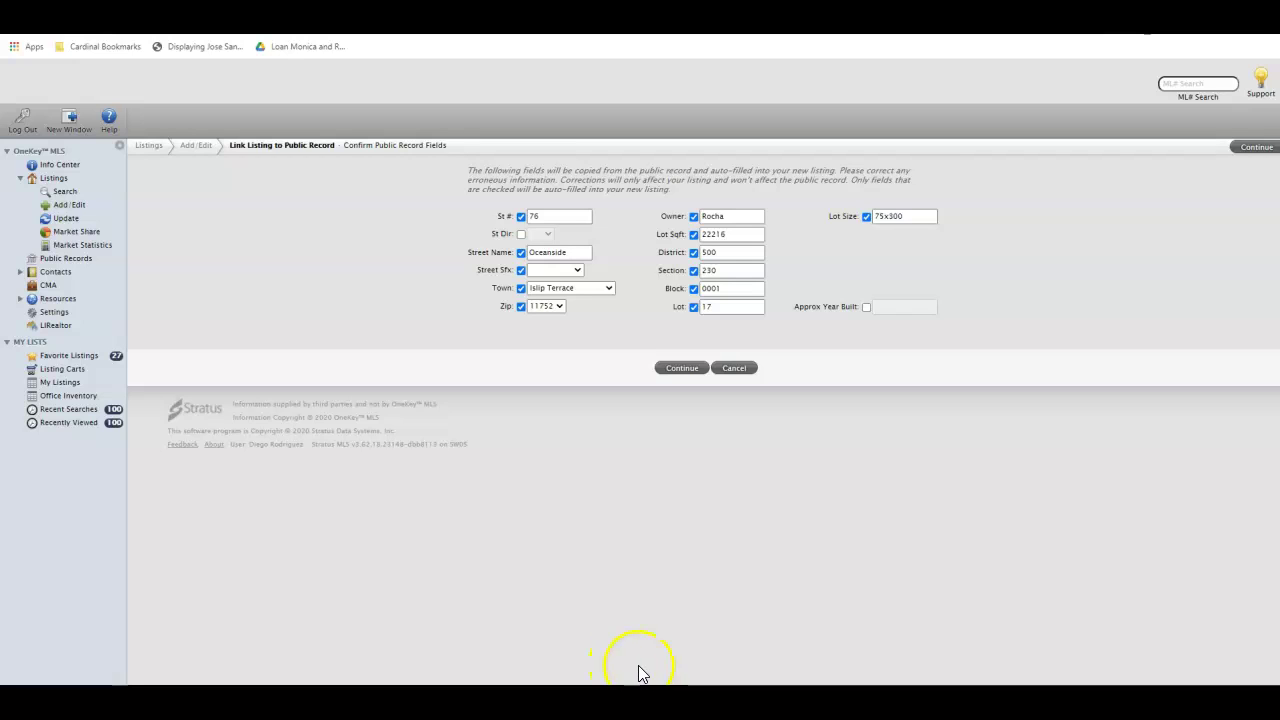
{"action": "left_click", "coordinate": [684, 368]}
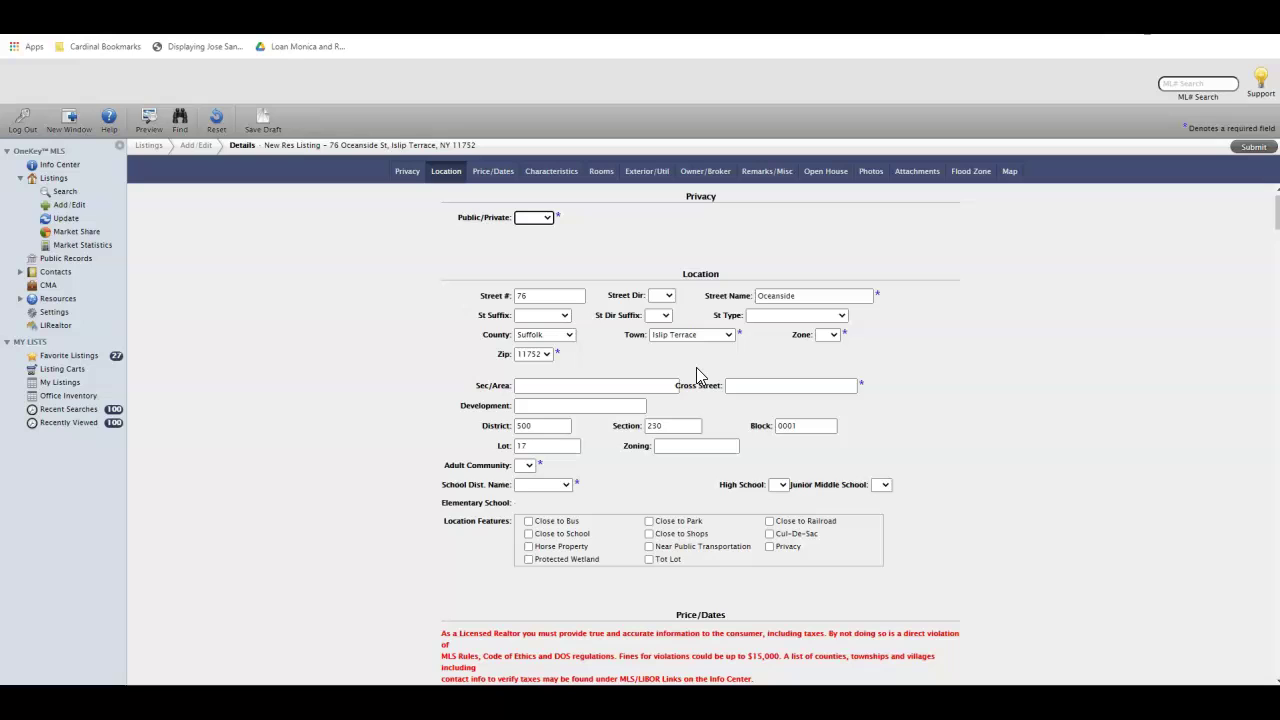
Set Public/Private to Public, St Type to Public, and Zone to 21.
{"action": "left_click", "coordinate": [547, 219]}
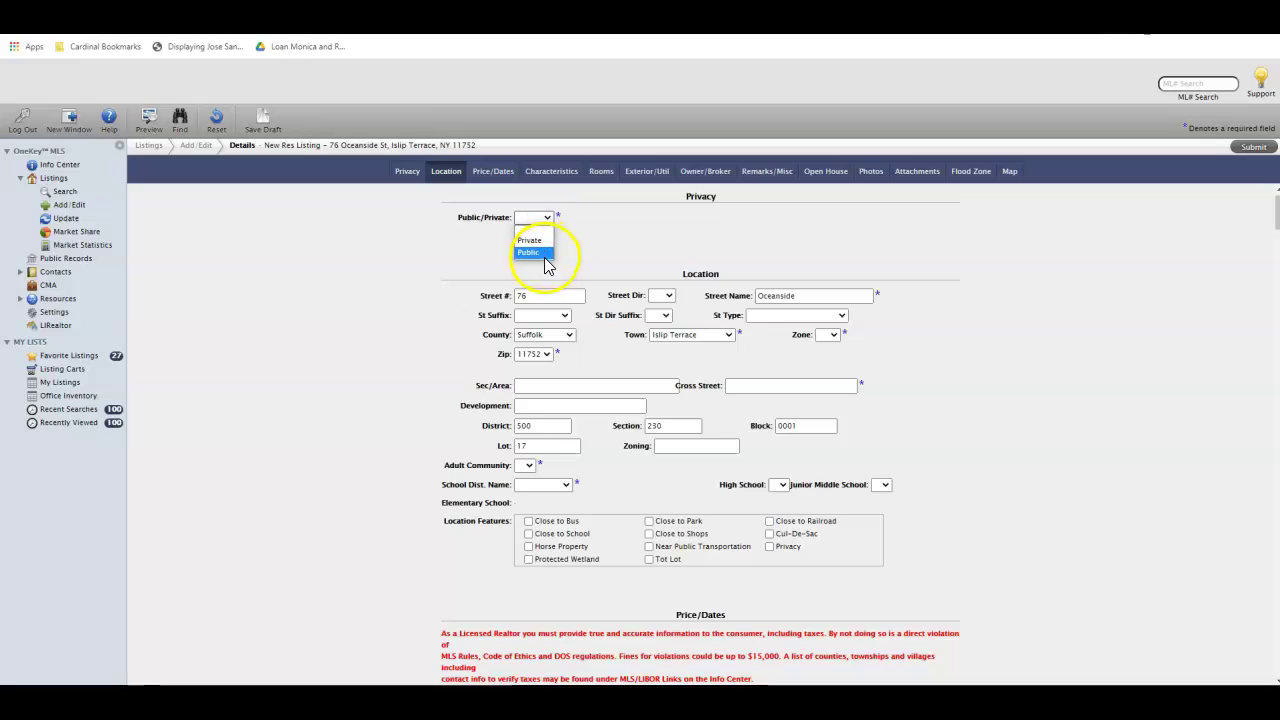
{"action": "left_click", "coordinate": [540, 253]}
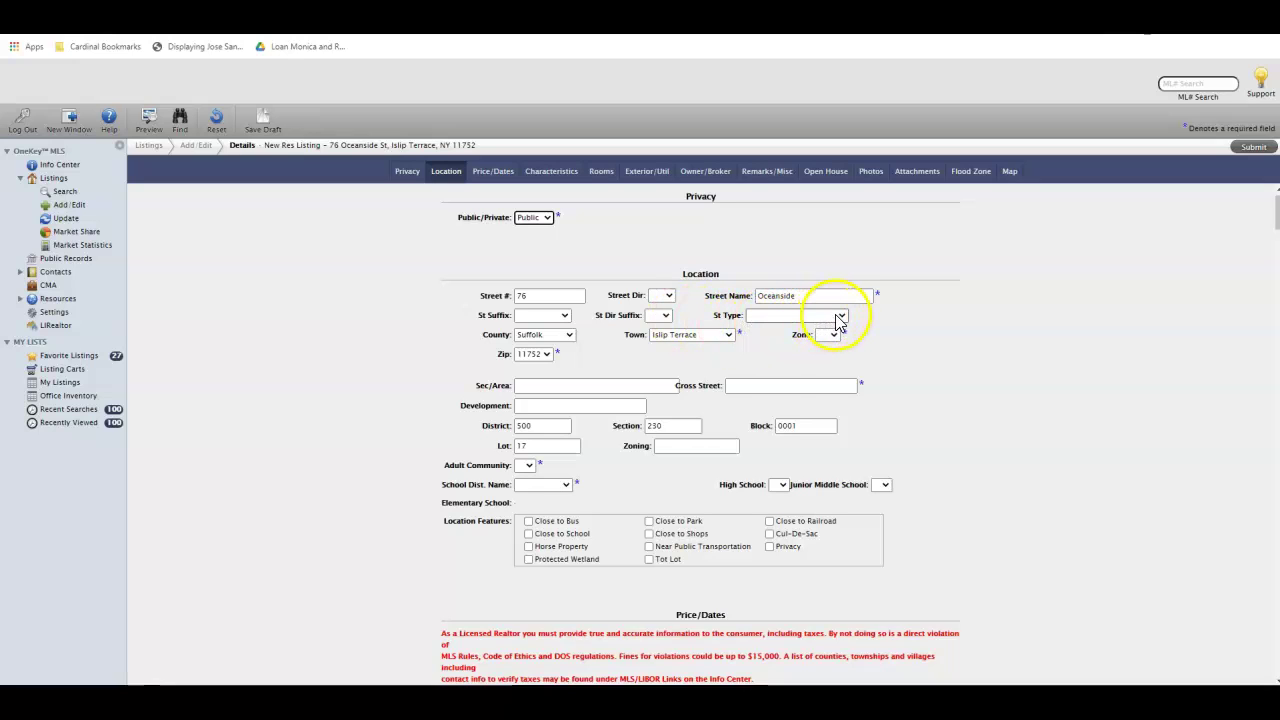
{"action": "left_click", "coordinate": [843, 316]}
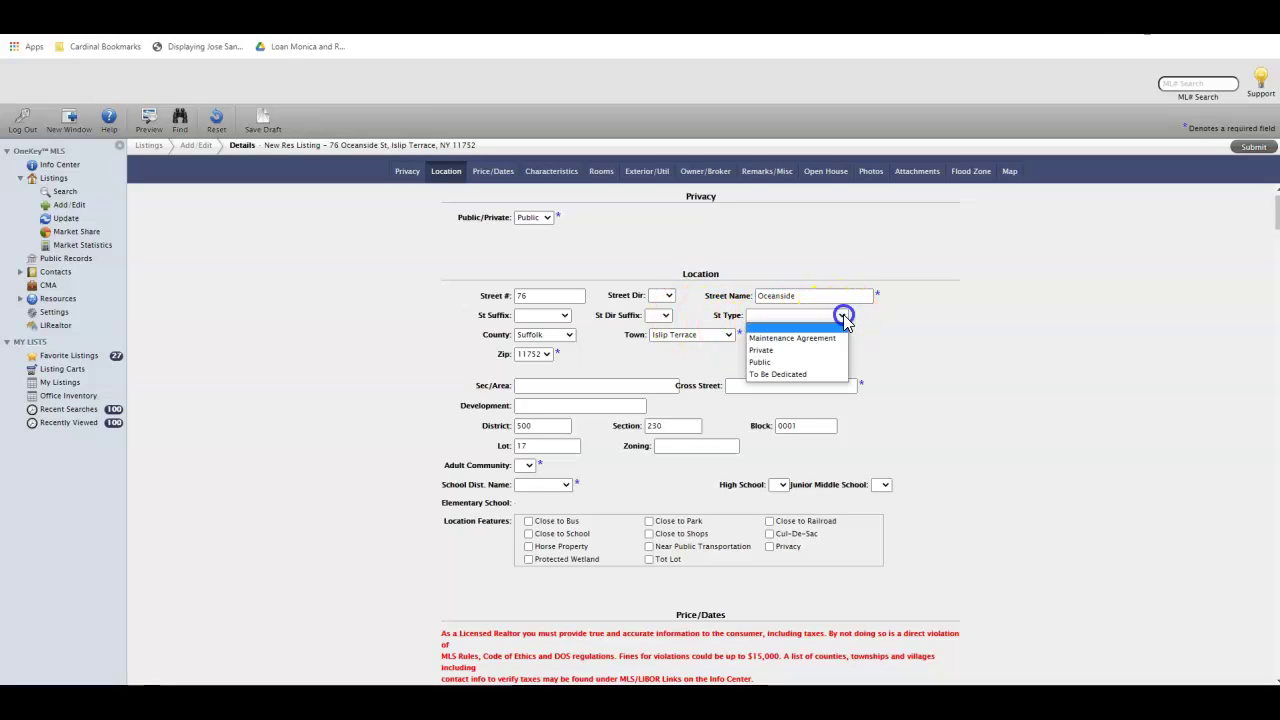
{"action": "left_click", "coordinate": [800, 365]}
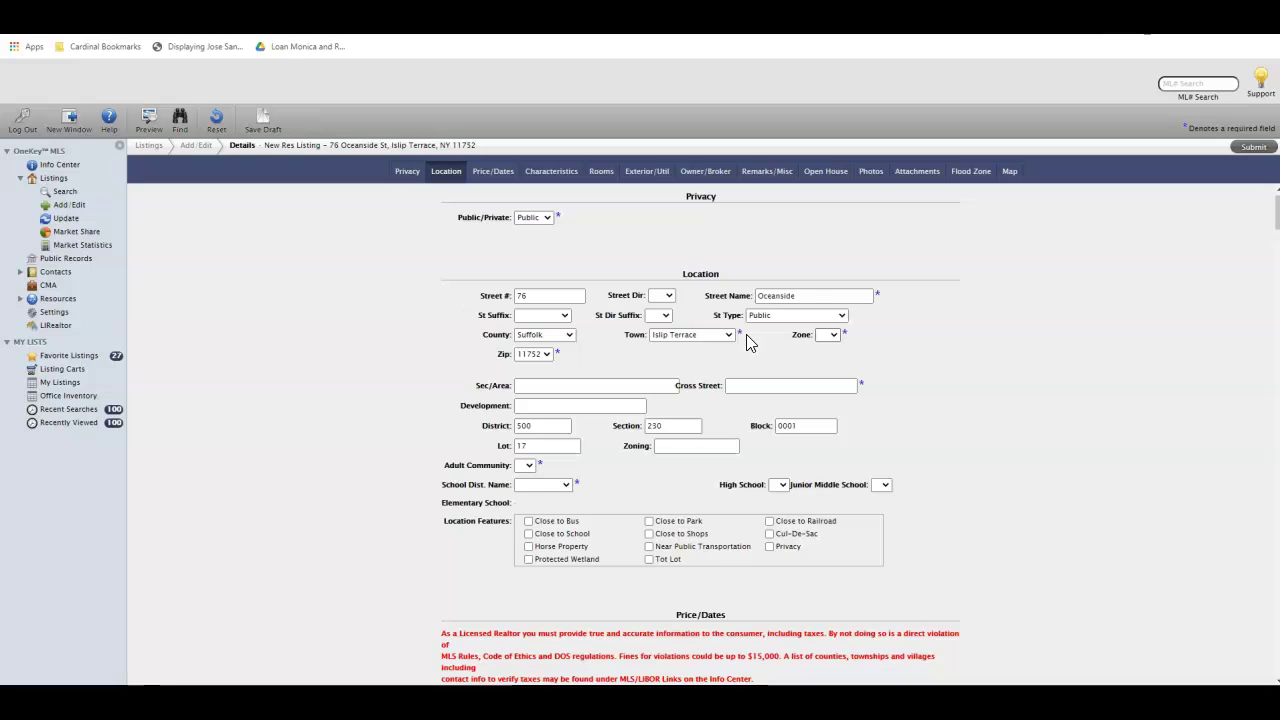
{"action": "left_click", "coordinate": [833, 337]}
{"action": "left_click", "coordinate": [828, 360]}
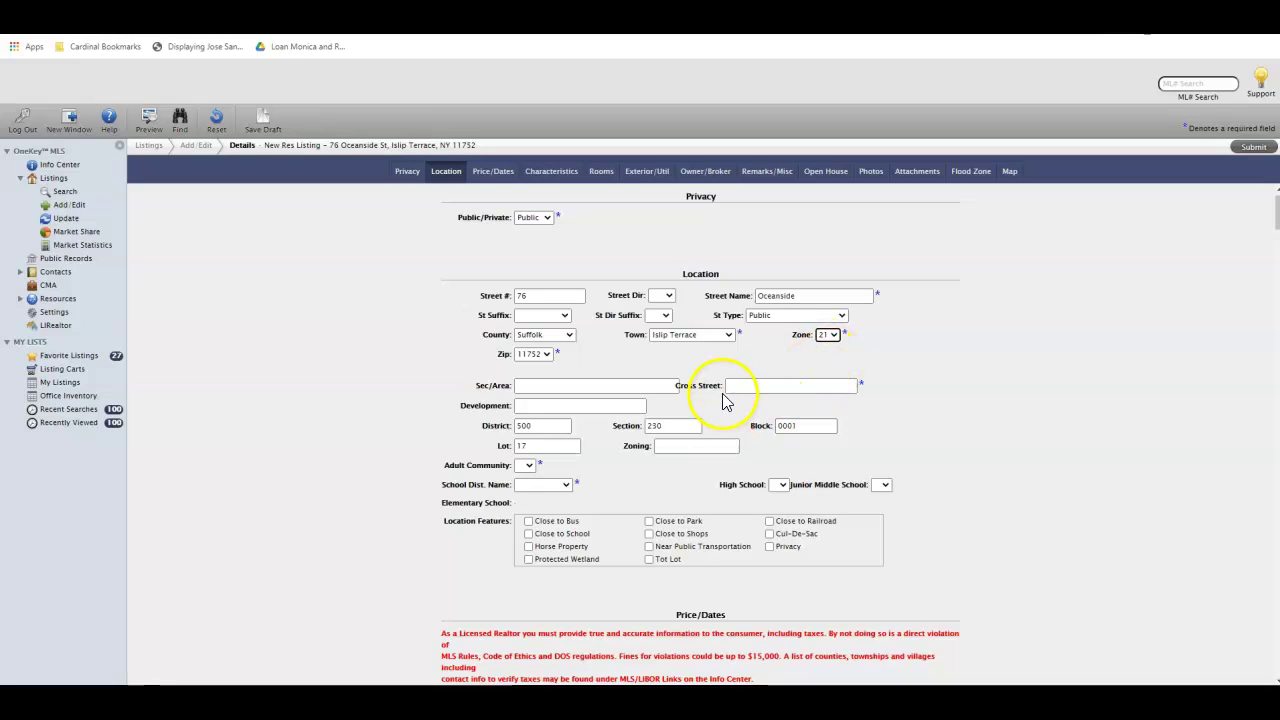
Enter '8road Street' as the cross street.
{"action": "scroll", "coordinate": [724, 395], "scroll_direction": "down", "scroll_amount": 2}
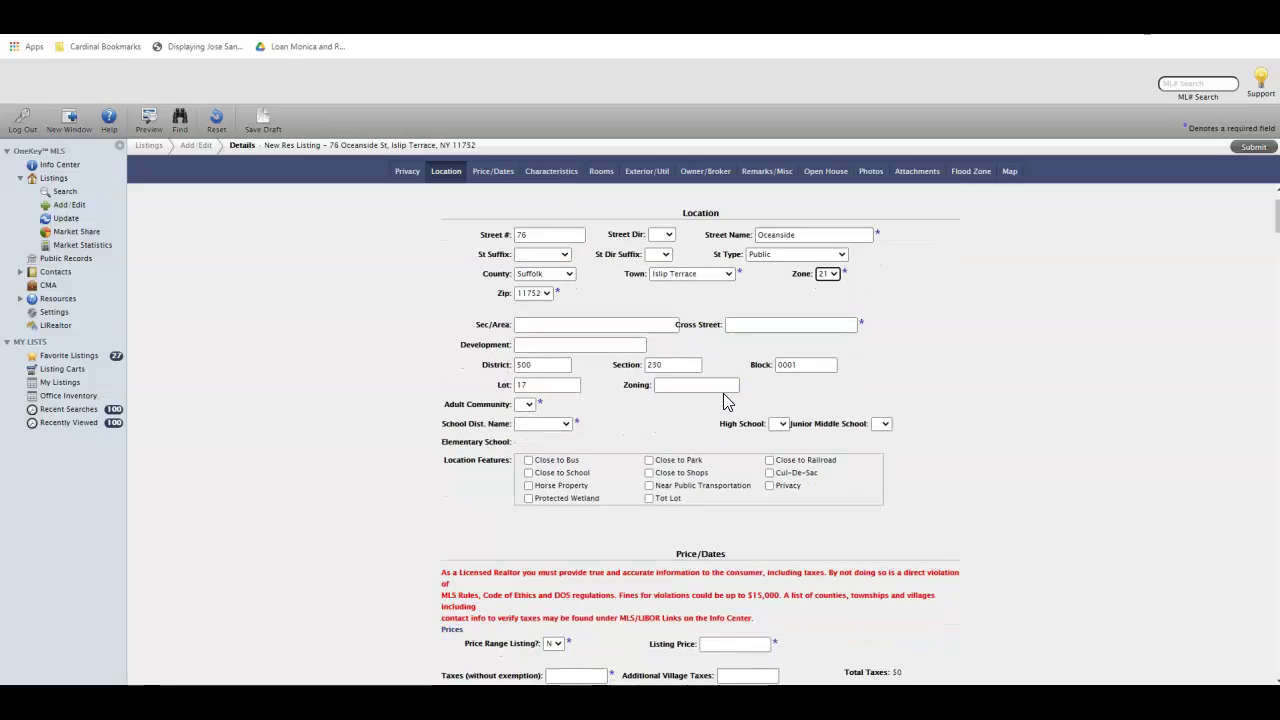
{"action": "left_click", "coordinate": [733, 317]}
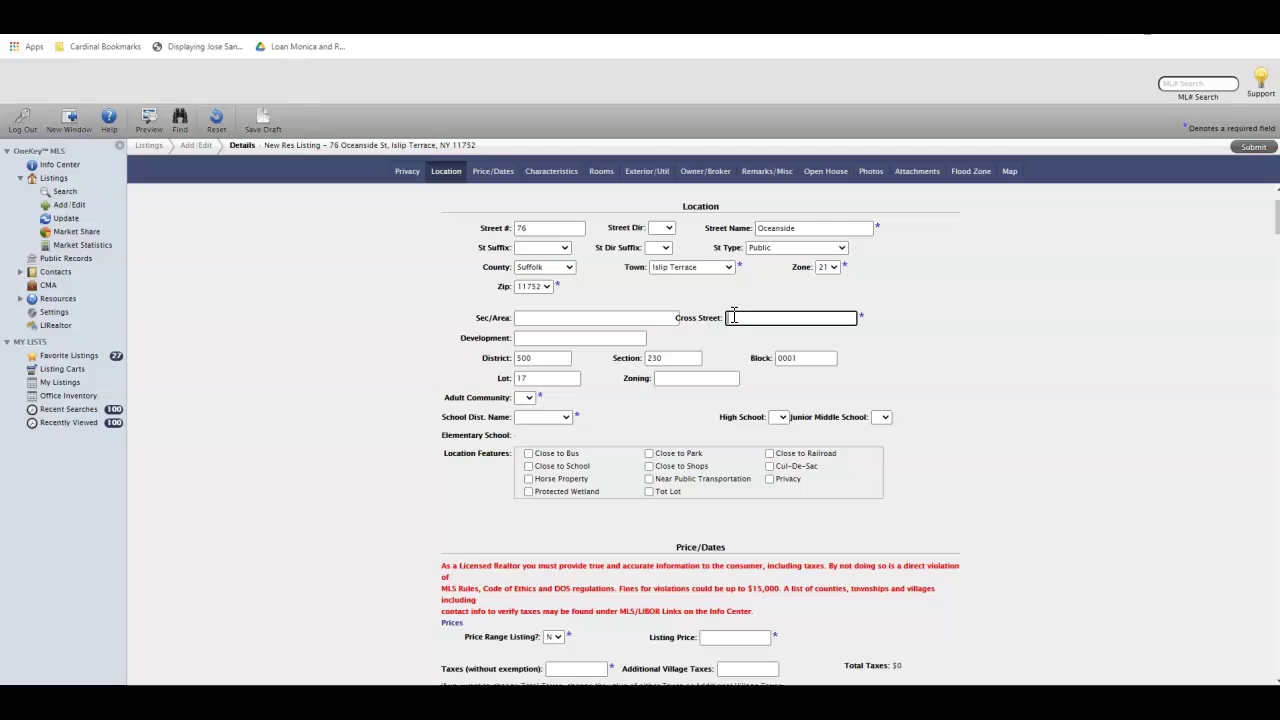
{"action": "type", "text": "8"}
{"action": "type", "text": "road"}
{"action": "type", "text": " Street"}
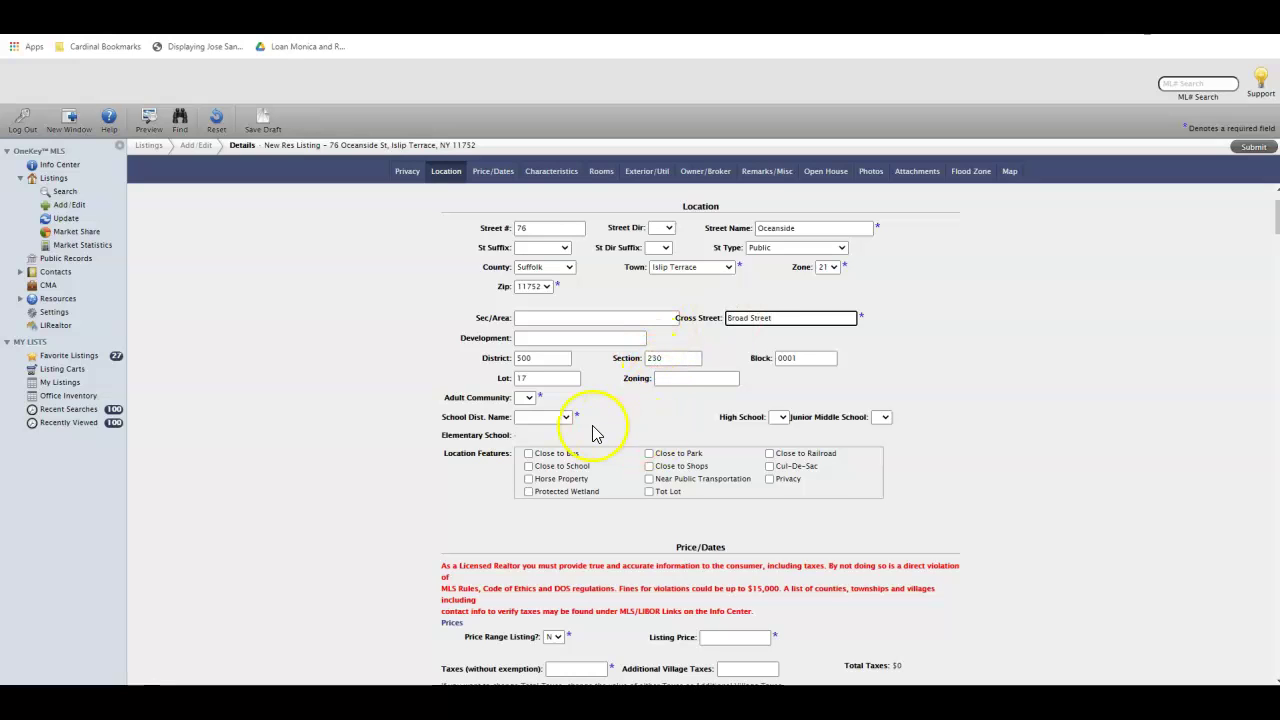
Set Adult Community to N and School Dist. Name to Islip.
{"action": "left_click", "coordinate": [527, 398]}
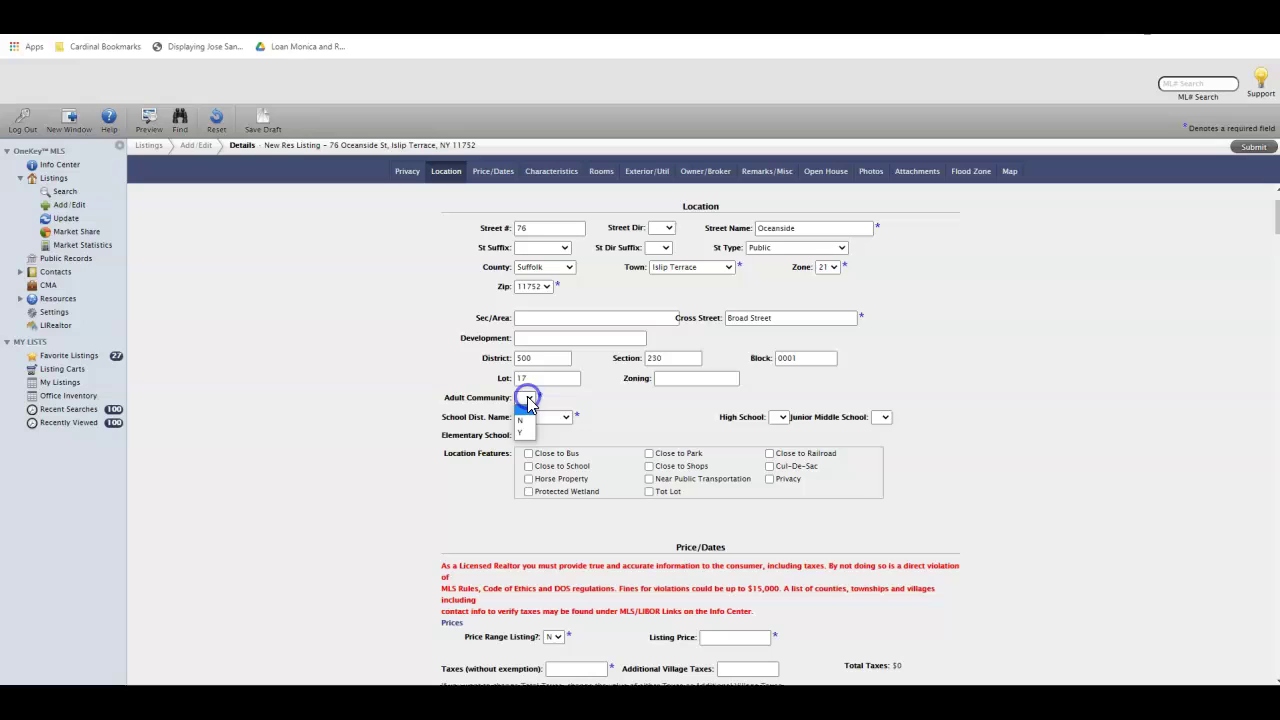
{"action": "left_click", "coordinate": [526, 422]}
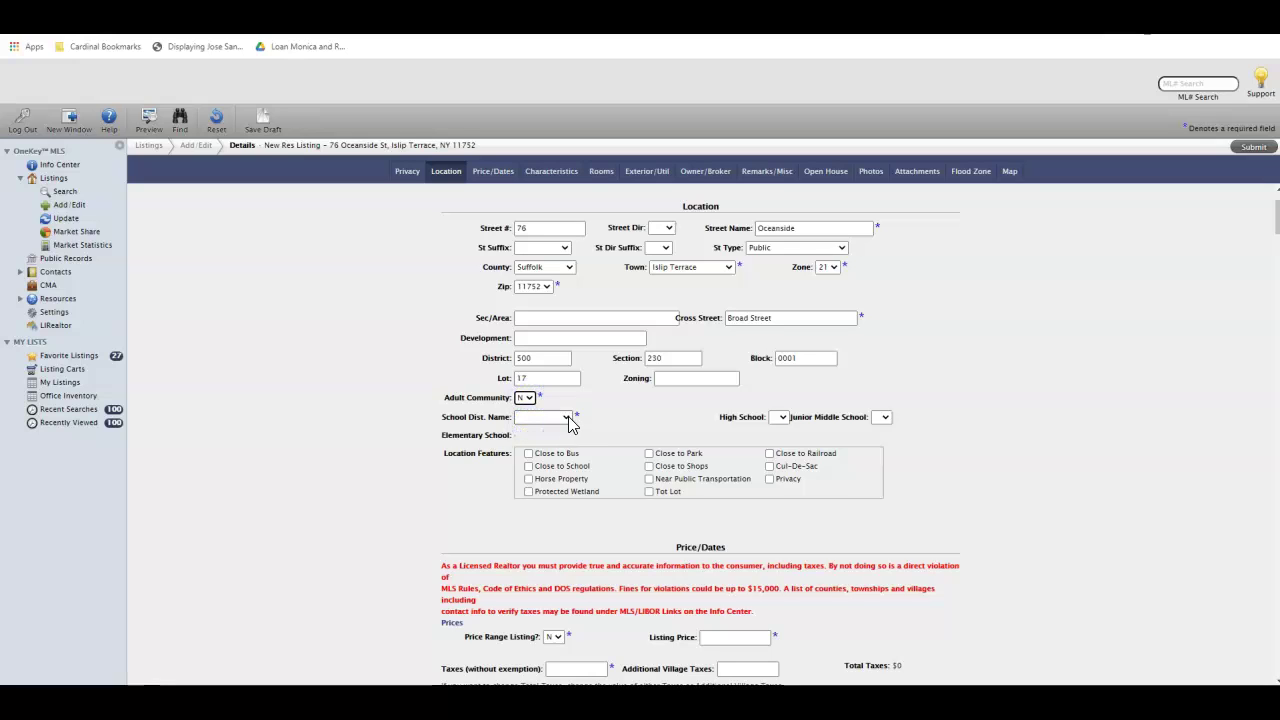
{"action": "left_click", "coordinate": [567, 418]}
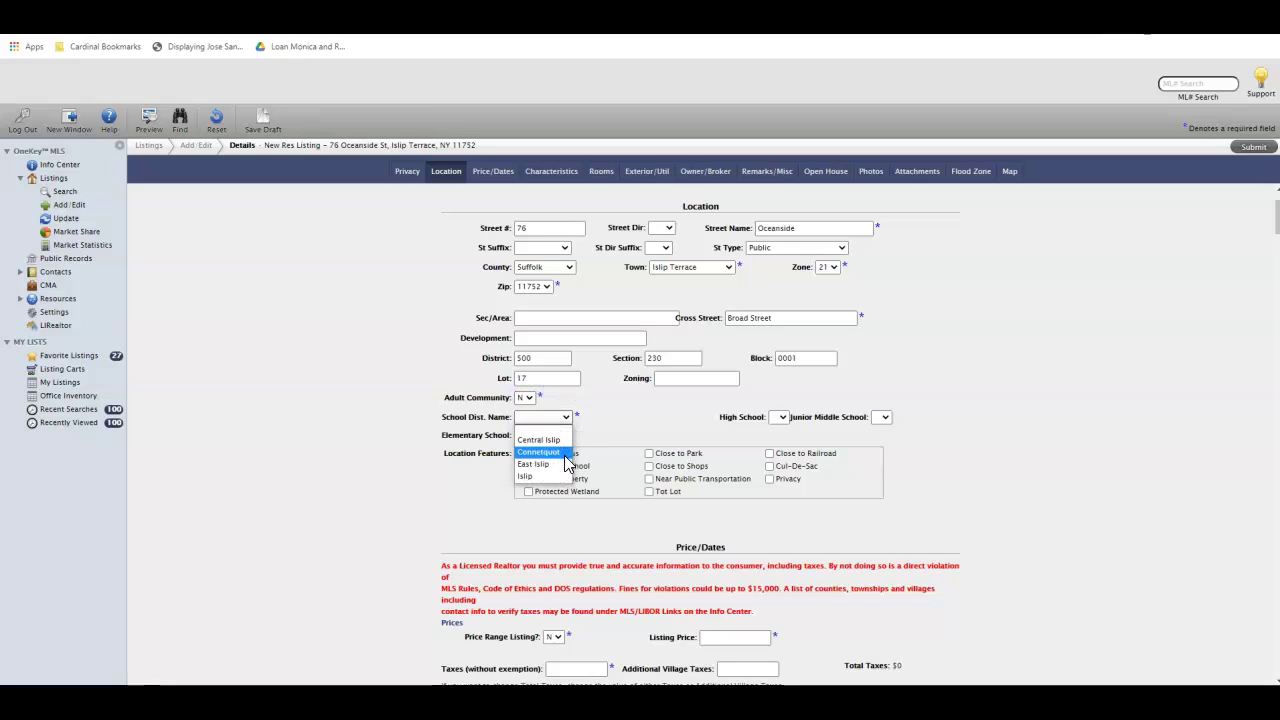
{"action": "left_click", "coordinate": [545, 477]}
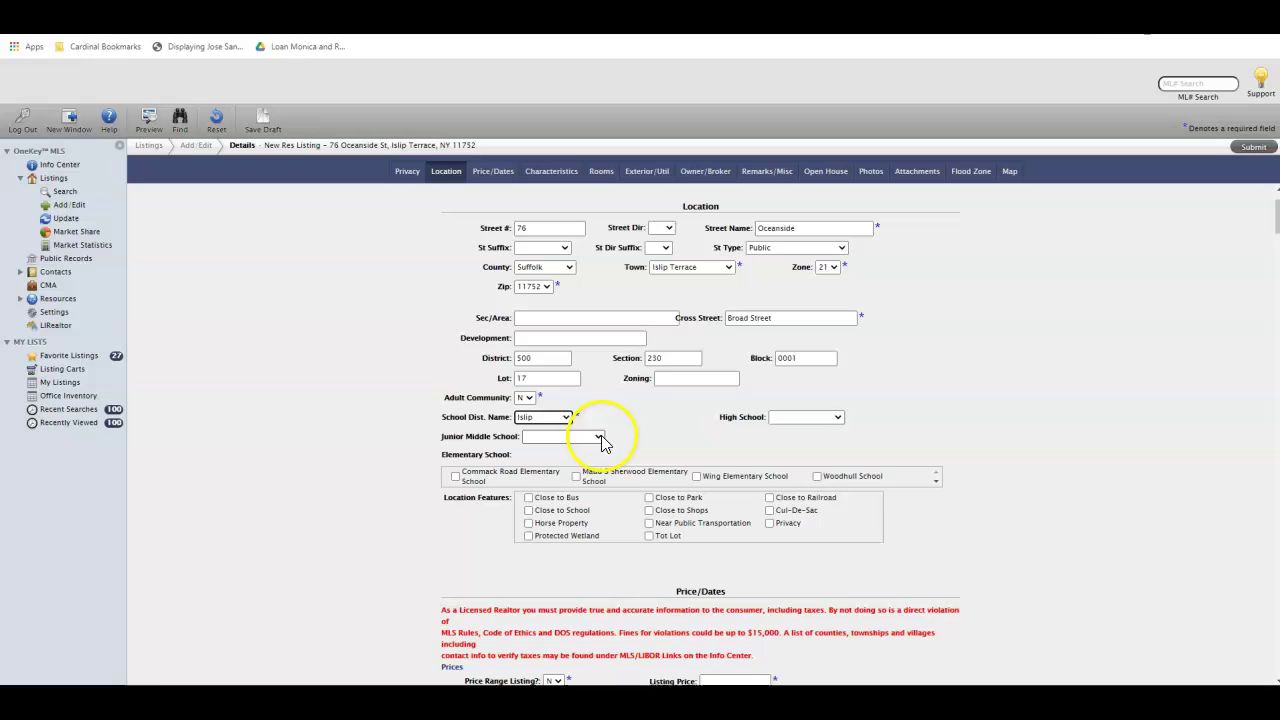
{"action": "scroll", "coordinate": [670, 500], "scroll_direction": "down", "scroll_amount": 1}
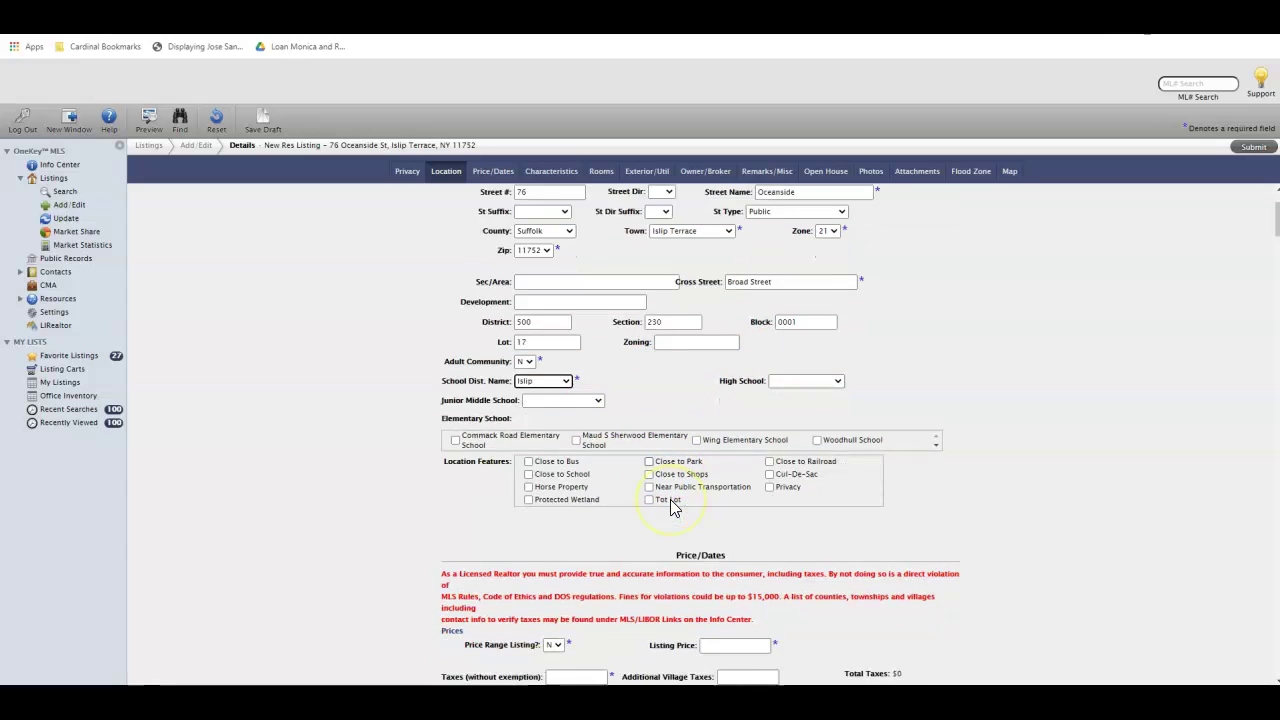
{"action": "scroll", "coordinate": [672, 508], "scroll_direction": "down", "scroll_amount": 2}
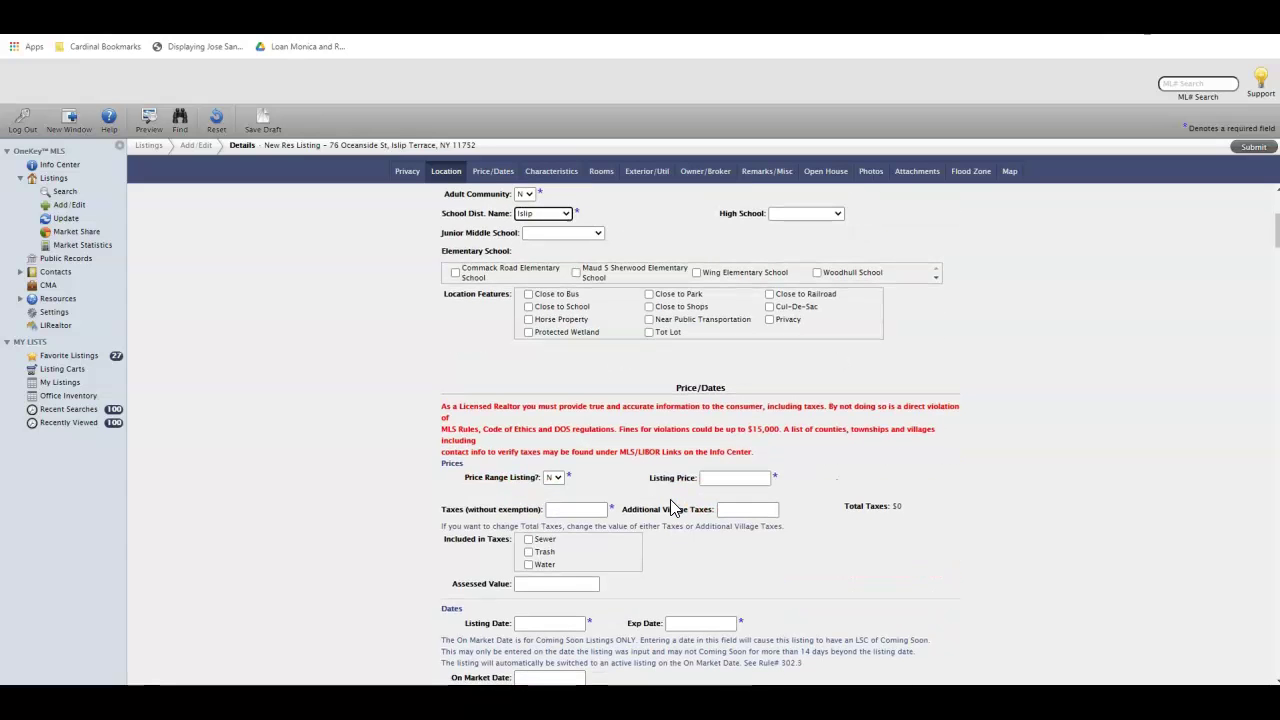
Tick Cul-De-Sac, Close to School, Close to Shops and Close to Park under Location Features.
{"action": "left_click", "coordinate": [769, 306]}
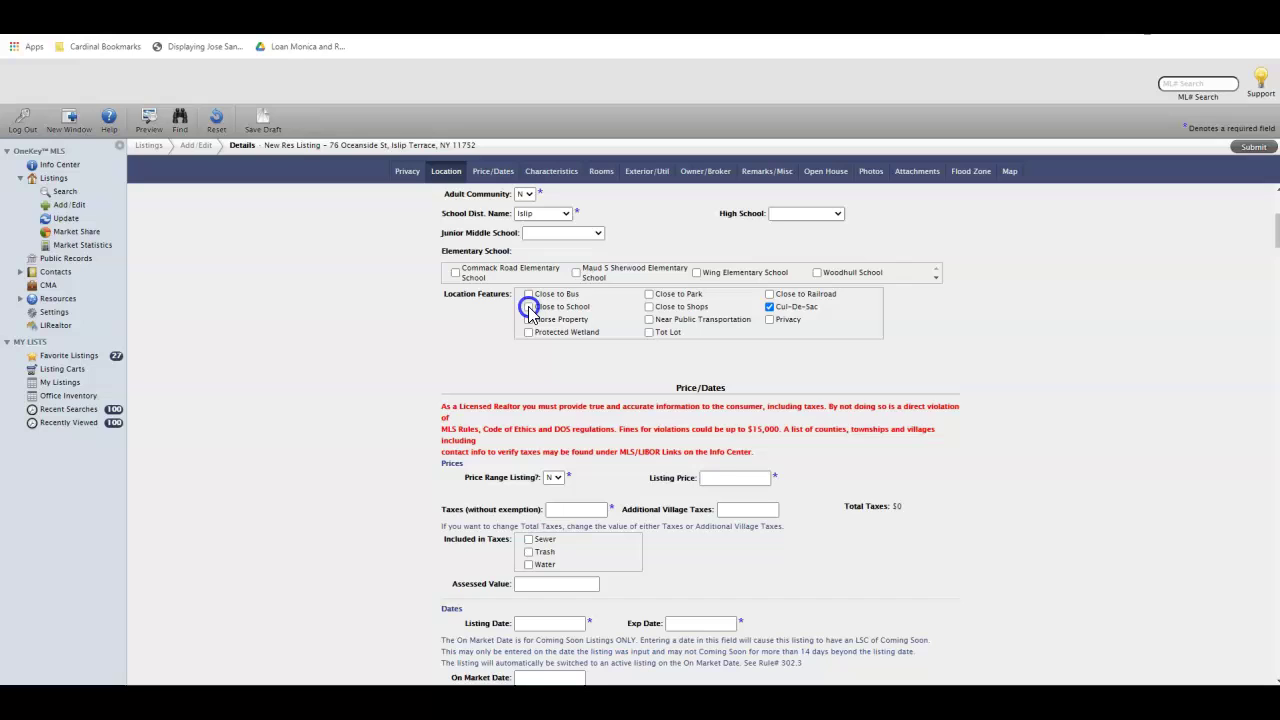
{"action": "left_click", "coordinate": [529, 307]}
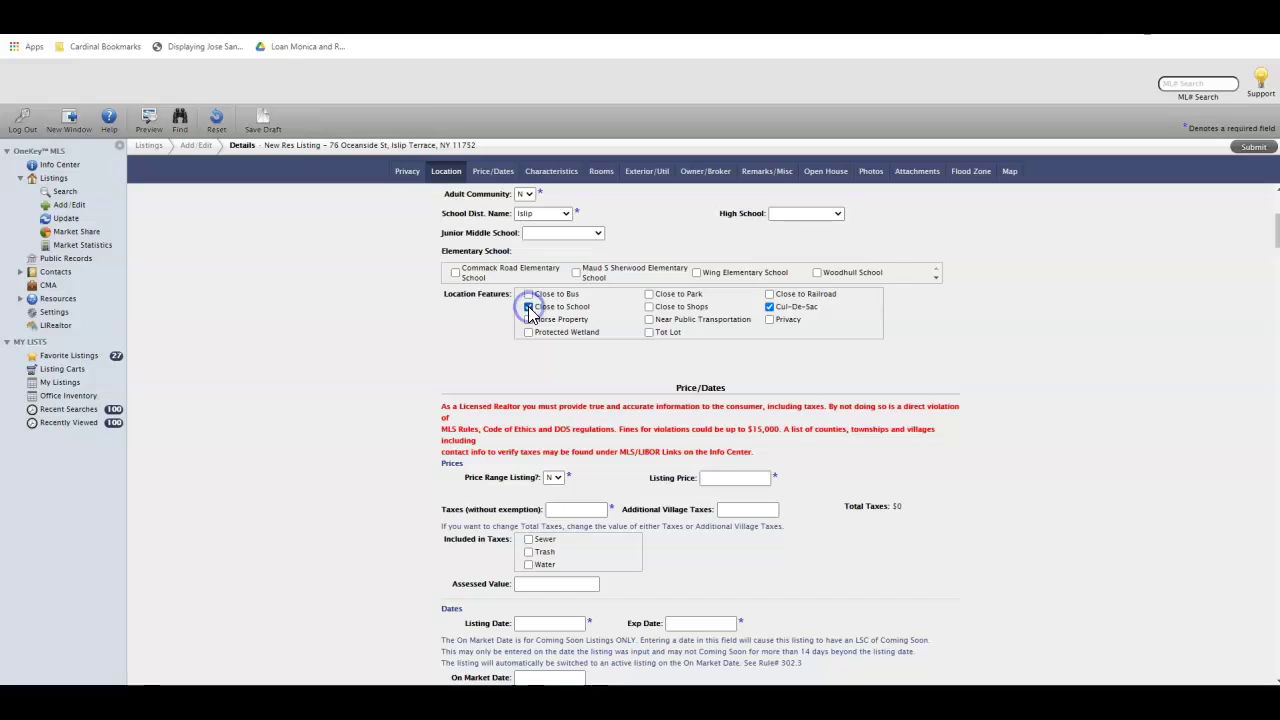
{"action": "left_click", "coordinate": [650, 309]}
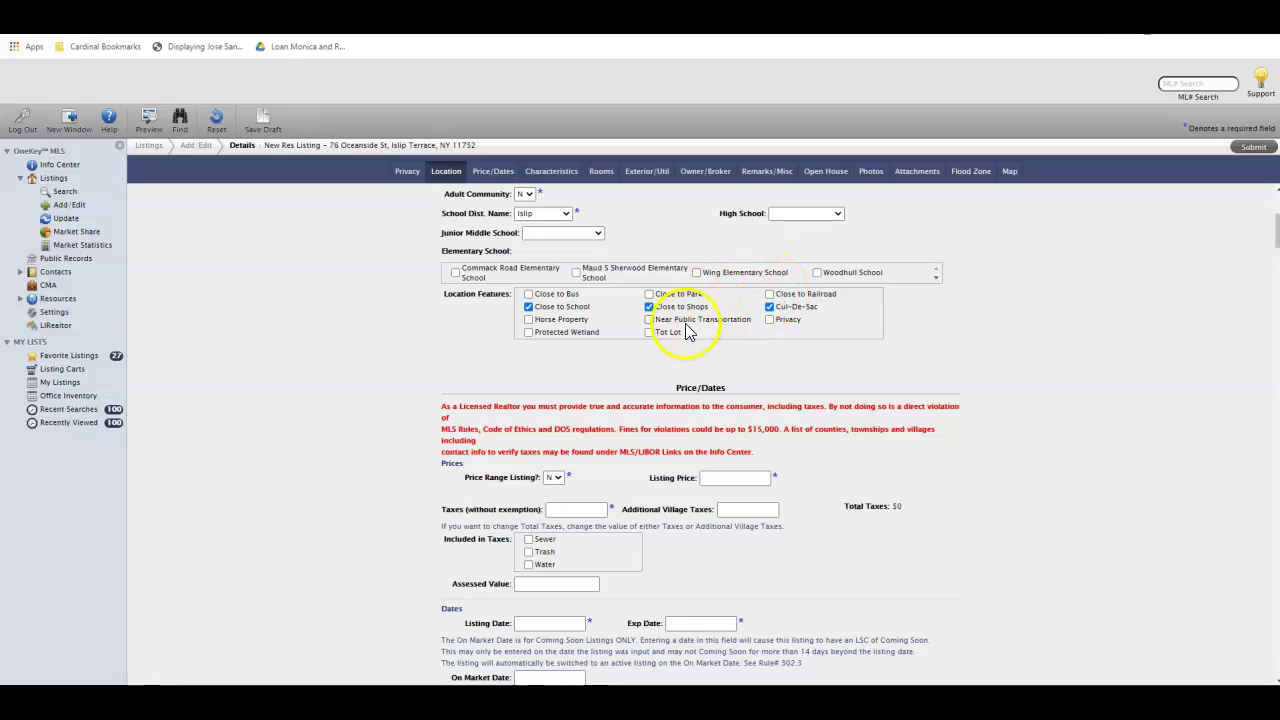
{"action": "left_click", "coordinate": [647, 297]}
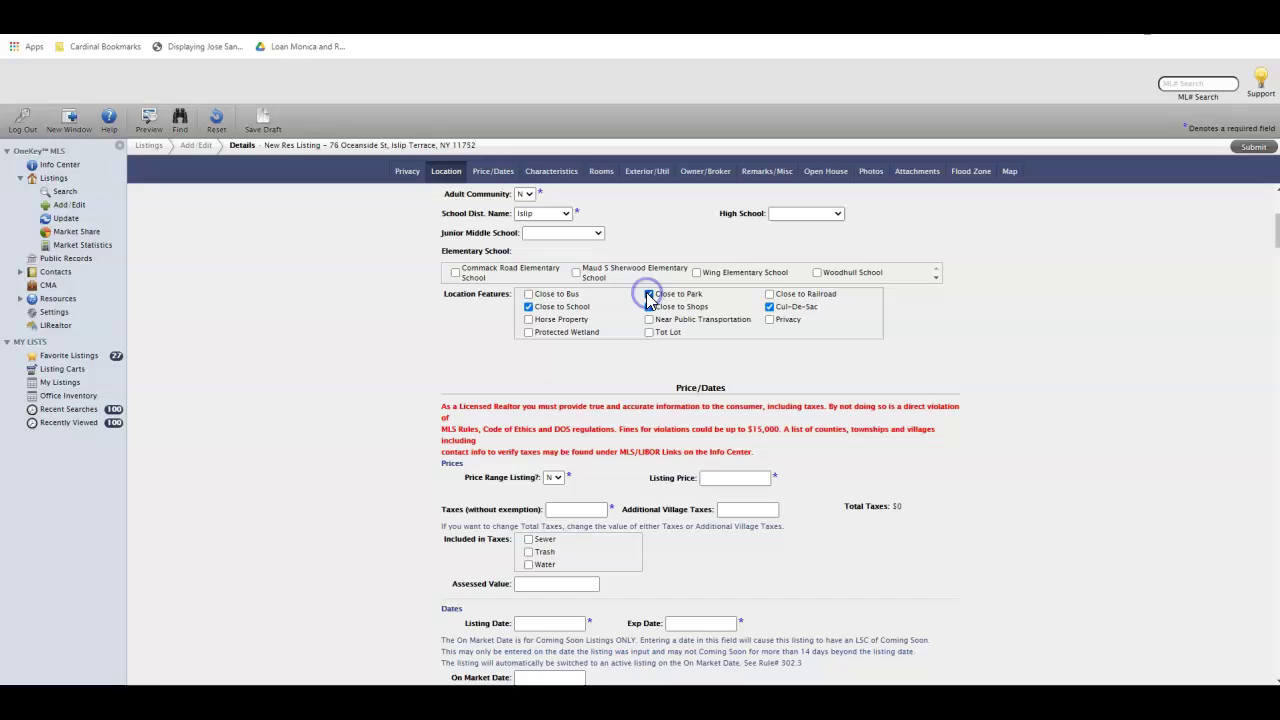
{"action": "left_click", "coordinate": [649, 306]}
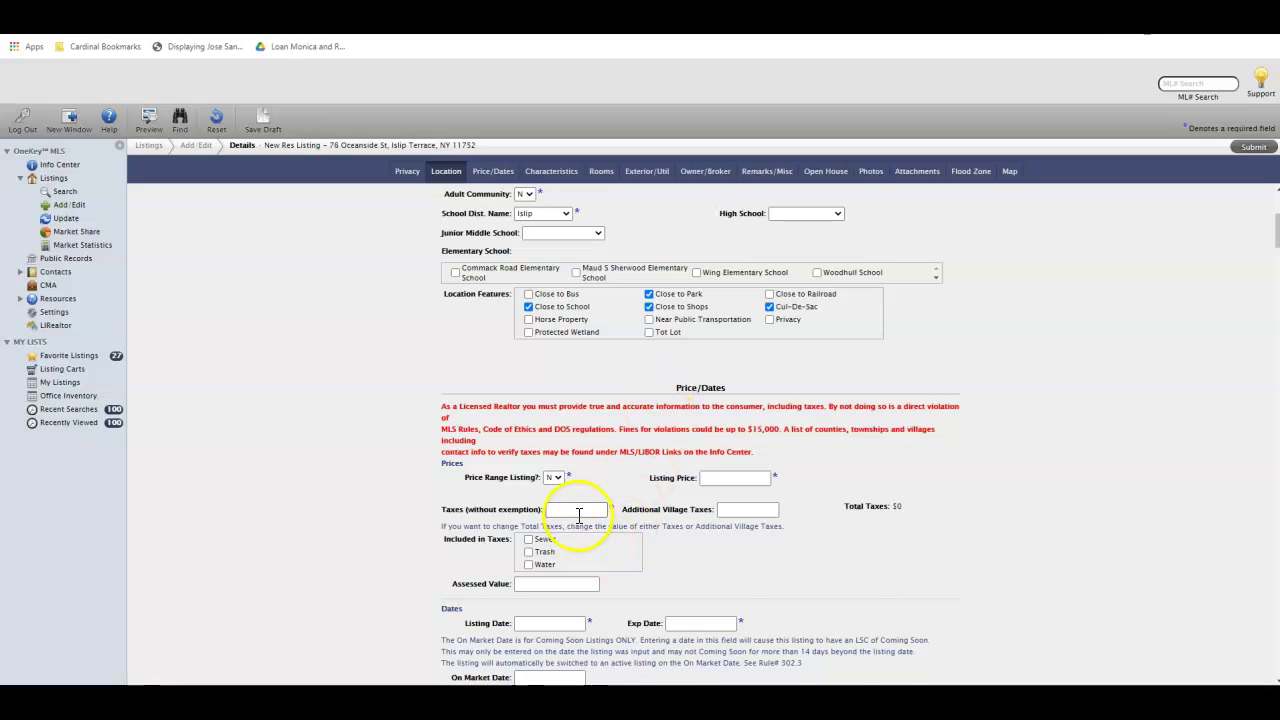
{"action": "scroll", "coordinate": [578, 515], "scroll_direction": "down", "scroll_amount": 2}
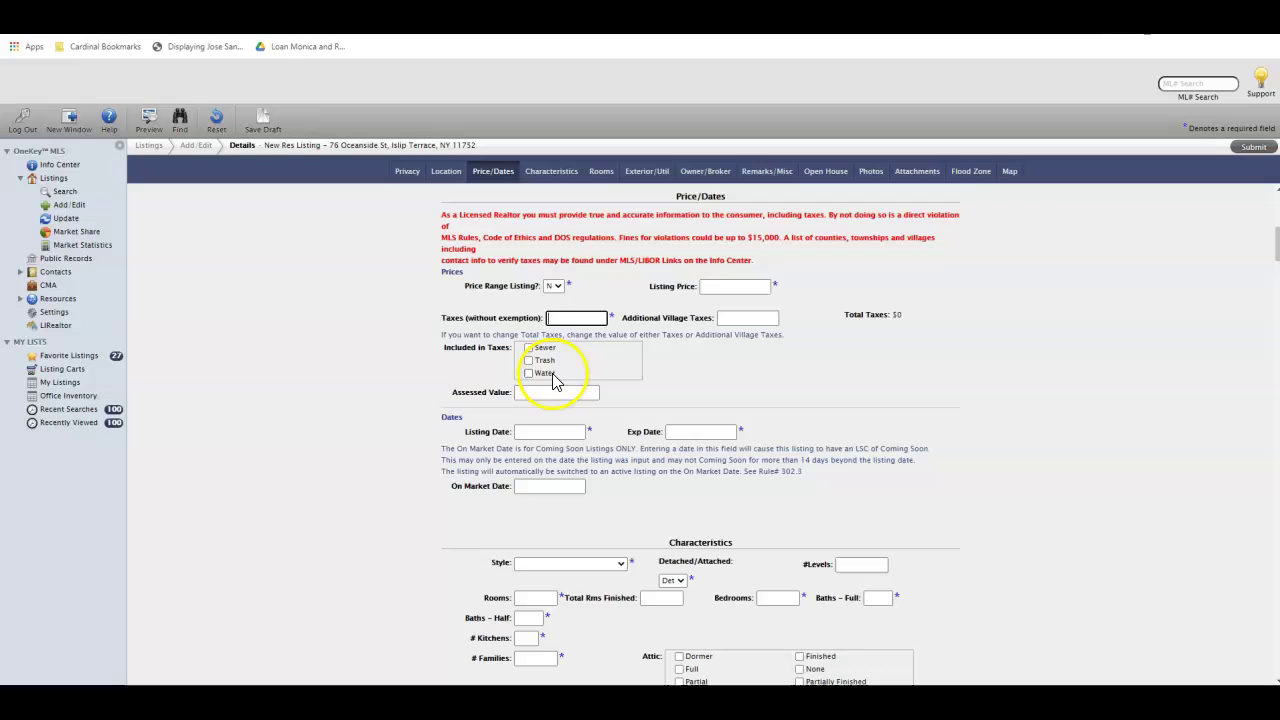
Enter taxes of 12289 and Additional Village Taxes of 0.
{"action": "left_click", "coordinate": [574, 320]}
{"action": "type", "text": "12"}
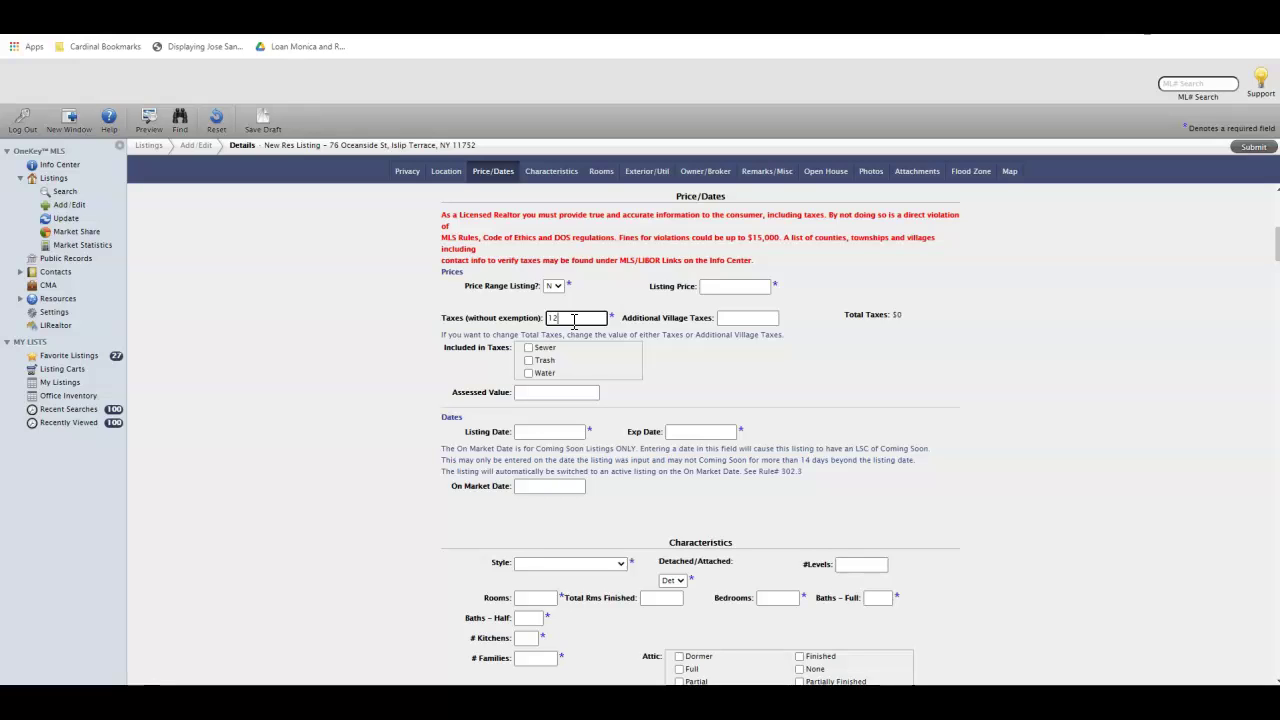
{"action": "type", "text": "289"}
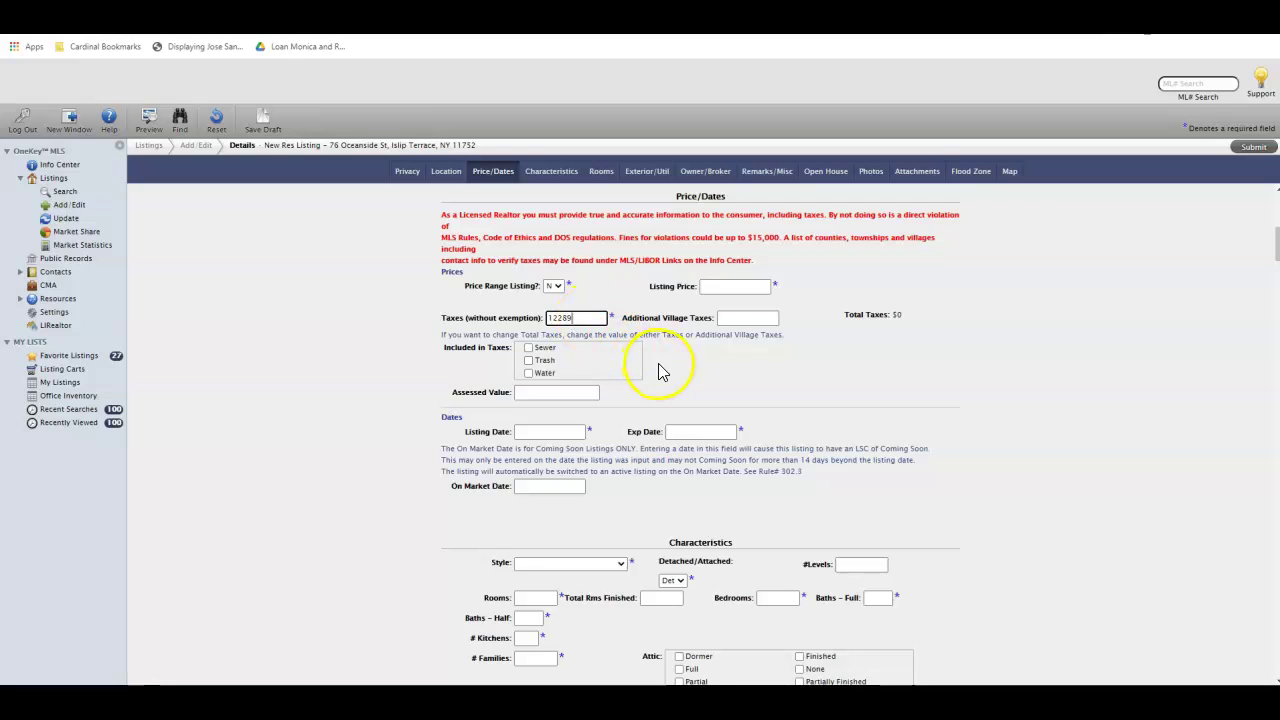
{"action": "left_click", "coordinate": [731, 318]}
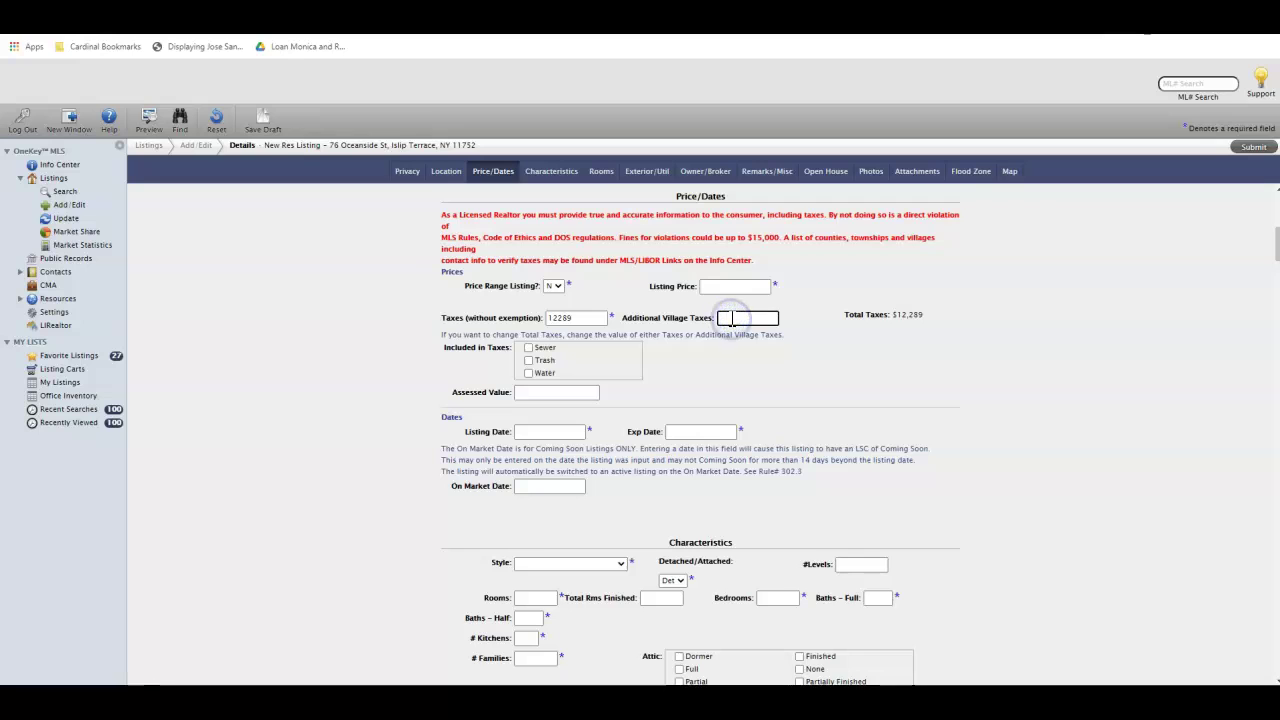
{"action": "type", "text": "0"}
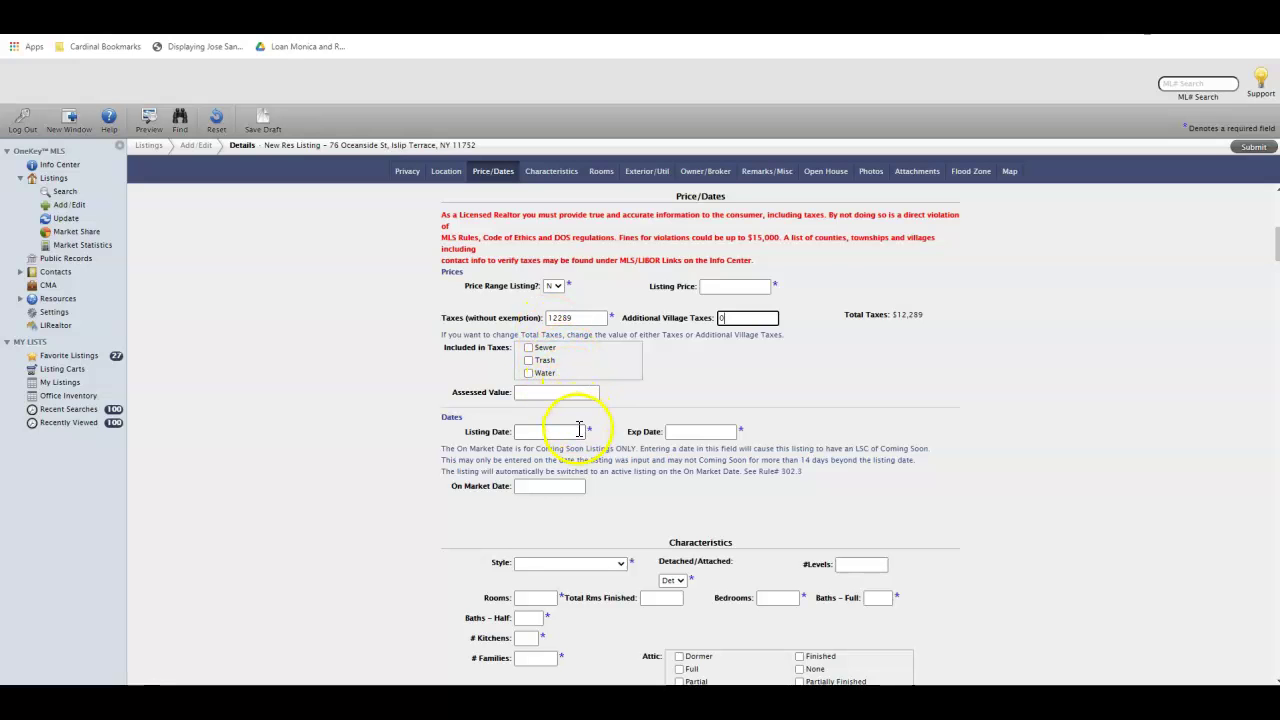
Set the Listing Date to 12/28/2020 with the date-picker.
{"action": "scroll", "coordinate": [586, 418], "scroll_direction": "down", "scroll_amount": 1}
{"action": "scroll", "coordinate": [586, 418], "scroll_direction": "down", "scroll_amount": 2}
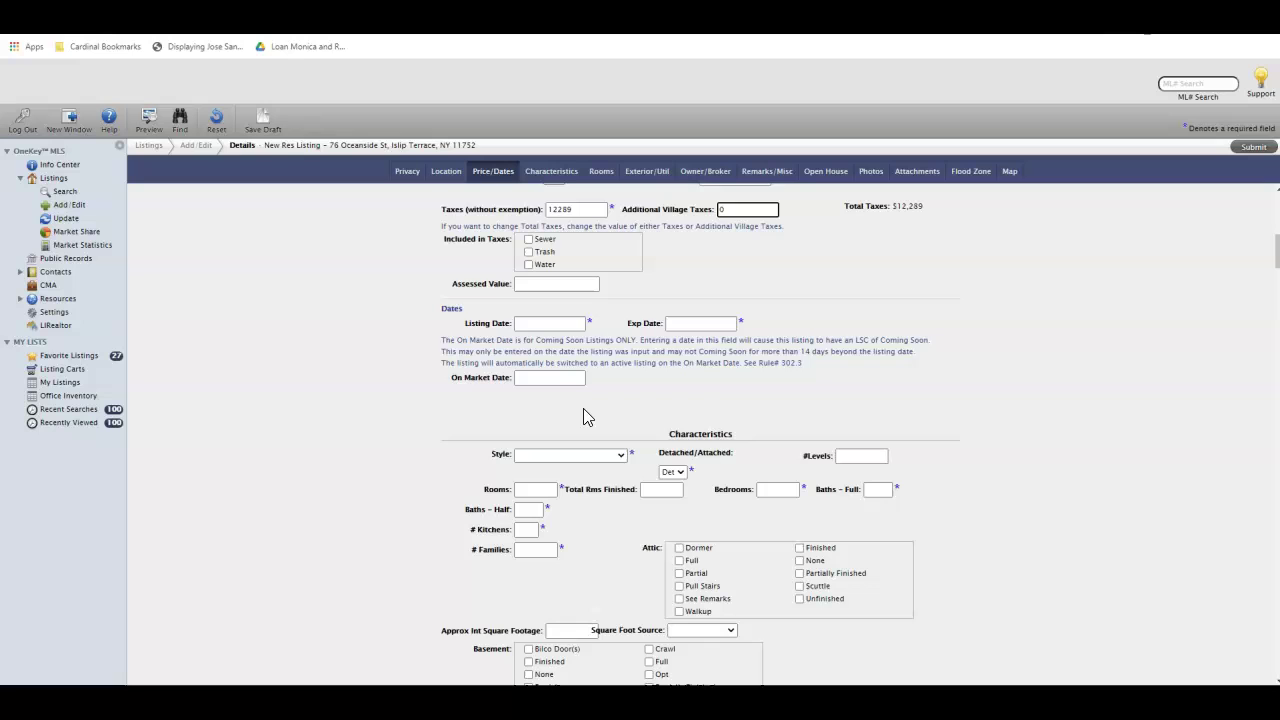
{"action": "left_click", "coordinate": [537, 325]}
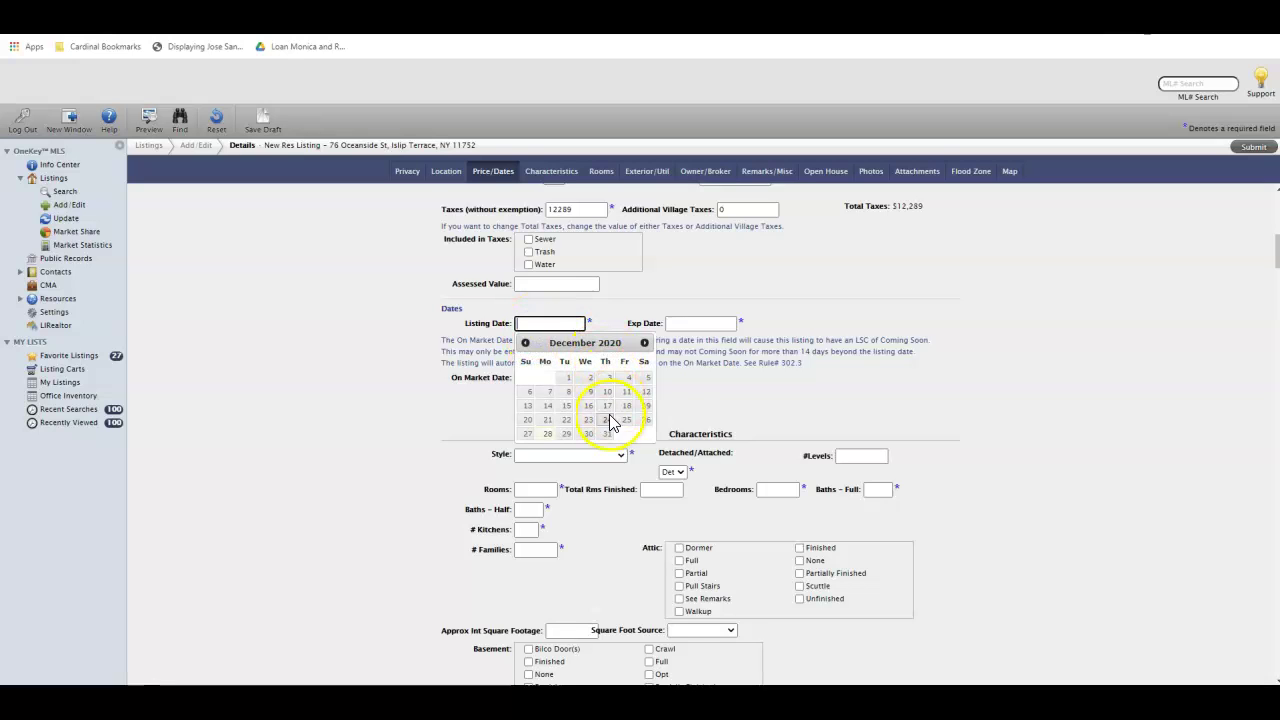
{"action": "left_click", "coordinate": [547, 436]}
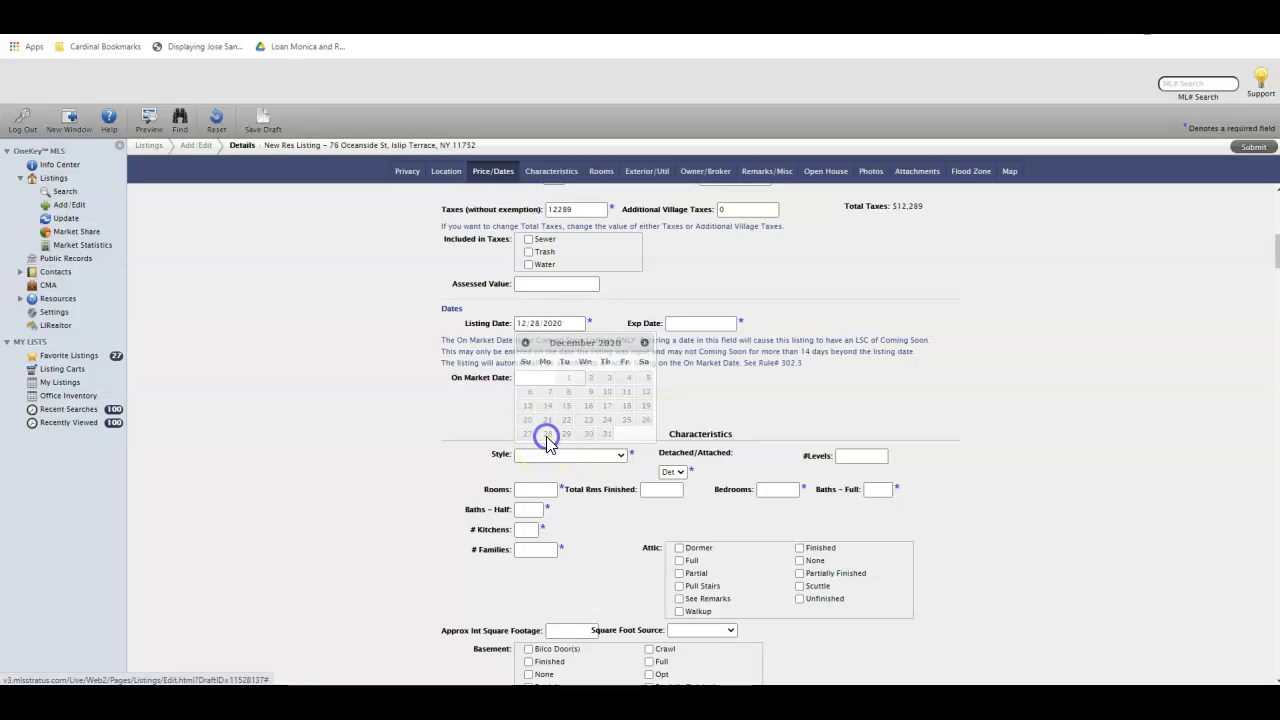
Set Exp Date to 6/30/2021 and On Market Date to 12/28/2020.
{"action": "left_click", "coordinate": [675, 325]}
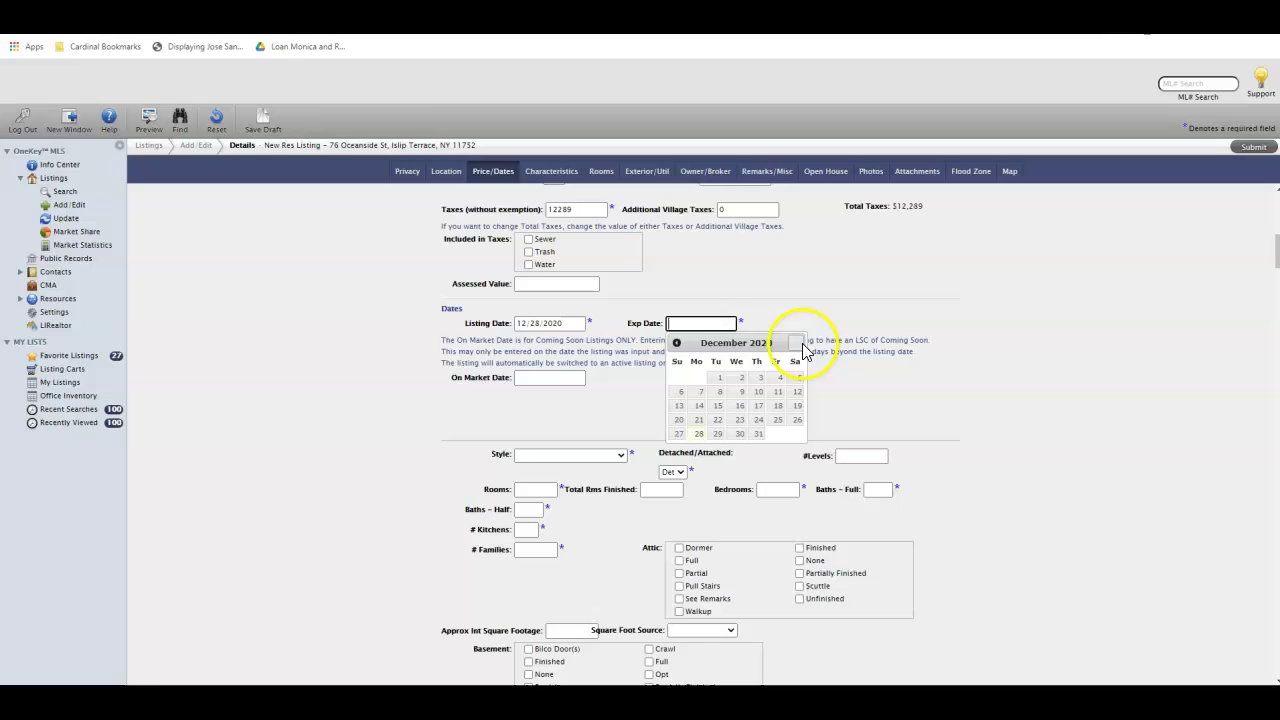
{"action": "left_click", "coordinate": [796, 343]}
{"action": "left_click", "coordinate": [796, 343]}
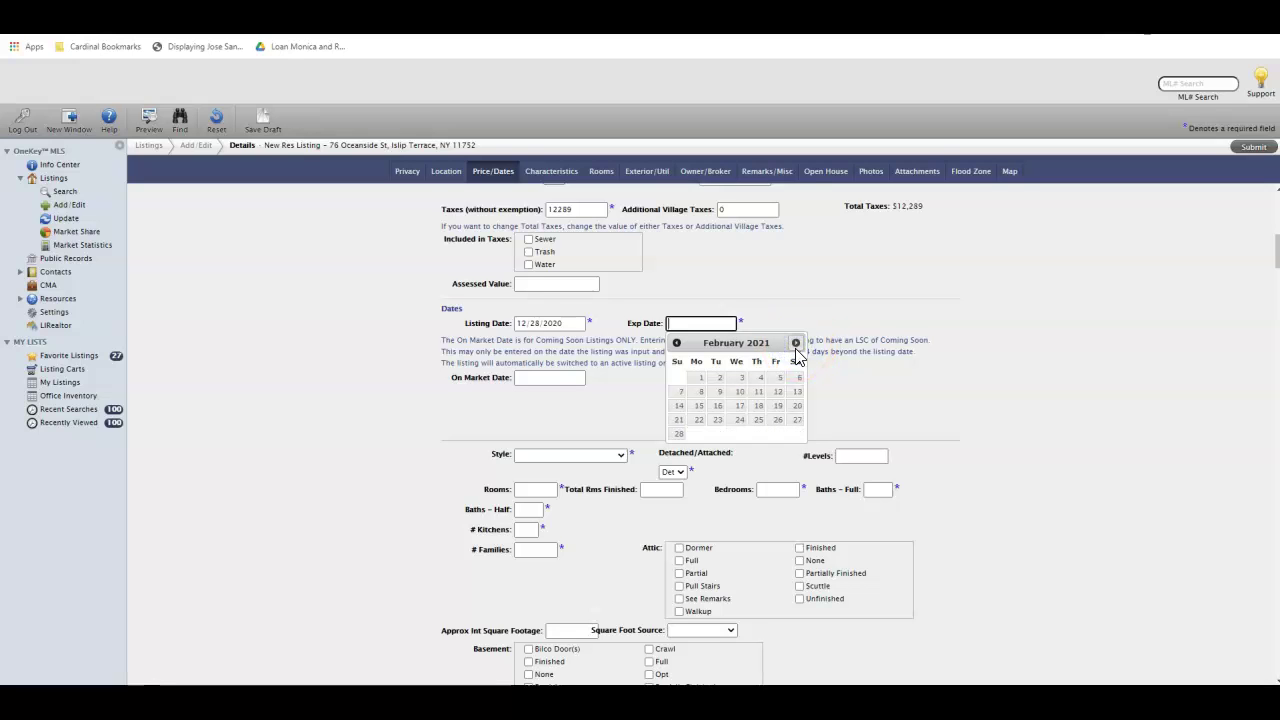
{"action": "left_click", "coordinate": [796, 344]}
{"action": "left_click", "coordinate": [796, 344]}
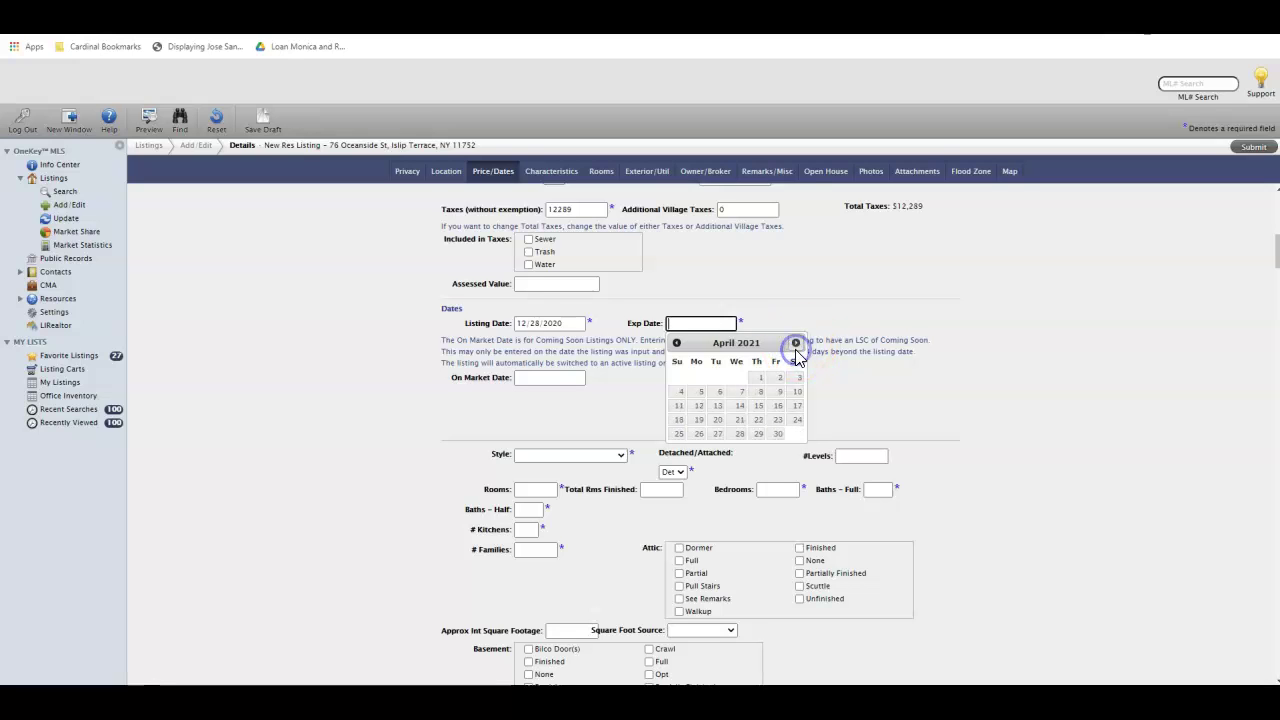
{"action": "left_click", "coordinate": [796, 344]}
{"action": "left_click", "coordinate": [796, 344]}
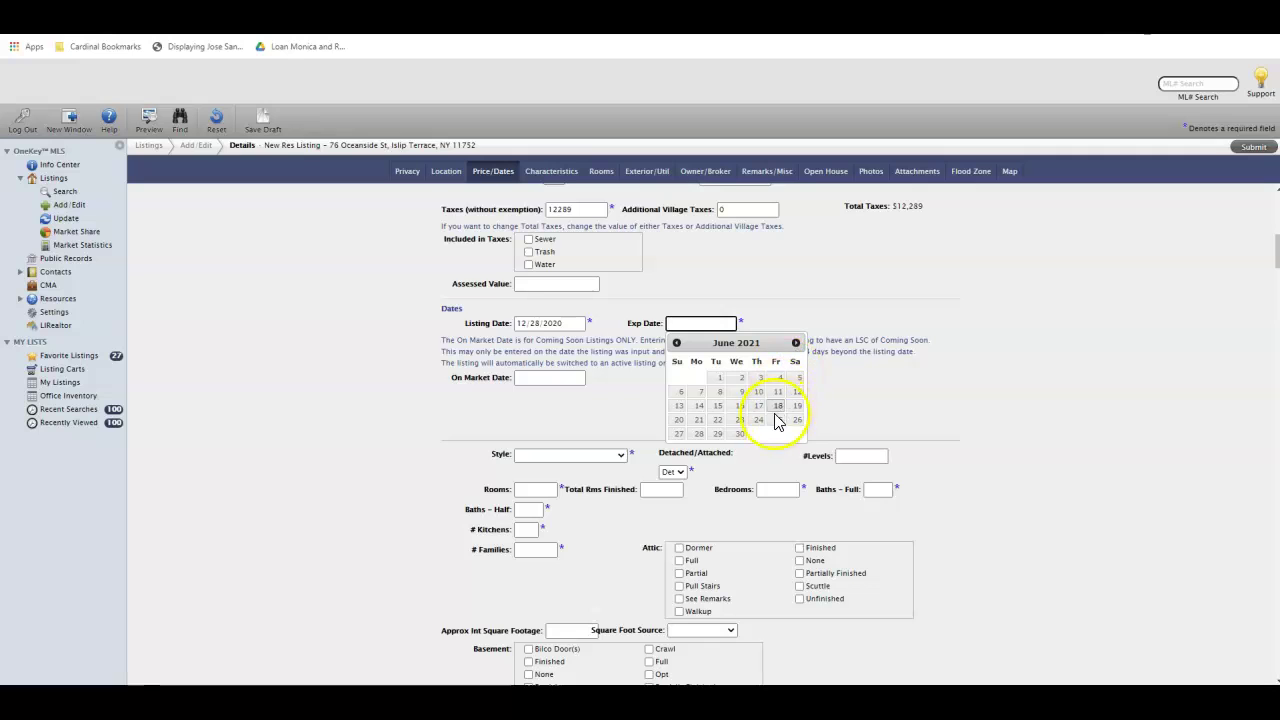
{"action": "left_click", "coordinate": [739, 433]}
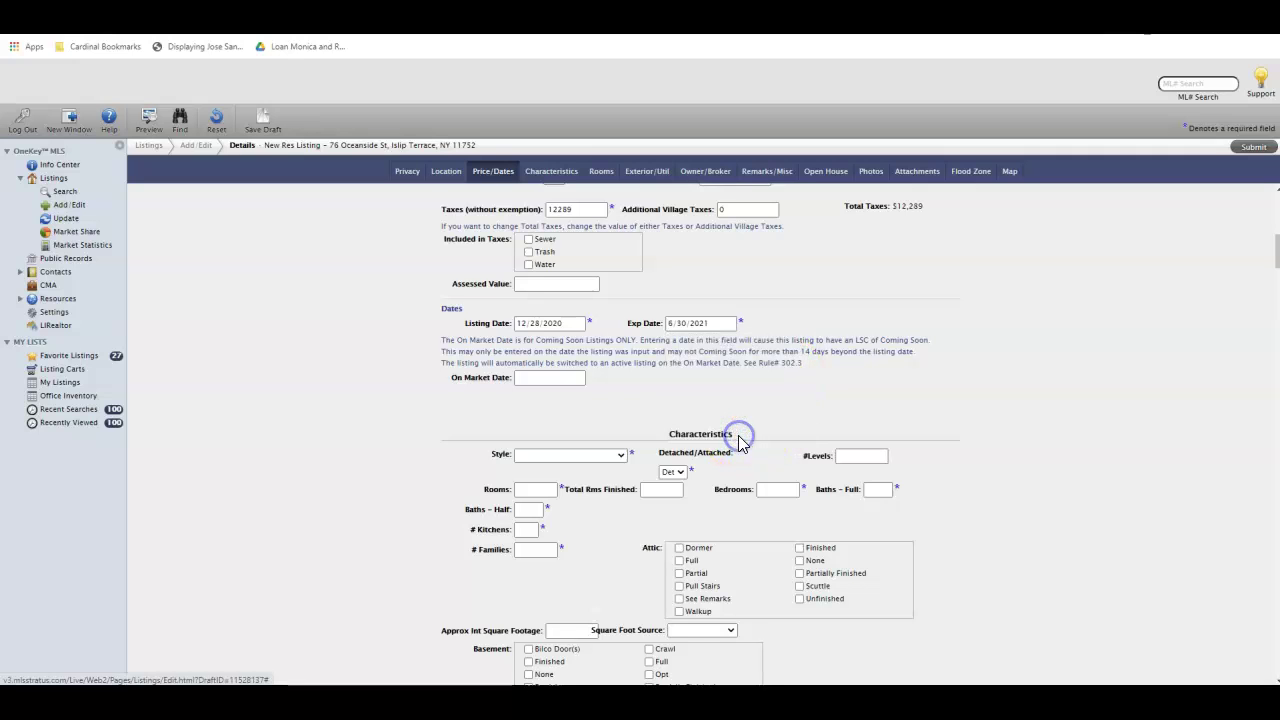
{"action": "left_click", "coordinate": [550, 380]}
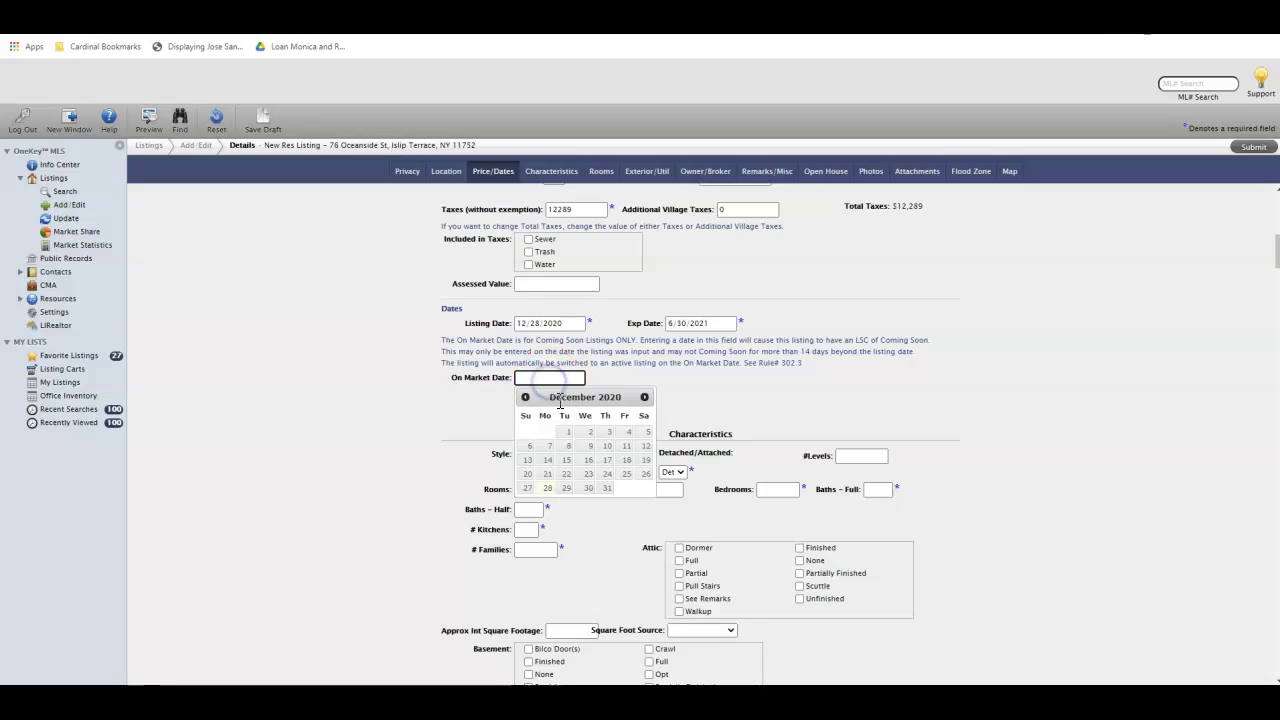
{"action": "left_click", "coordinate": [547, 489]}
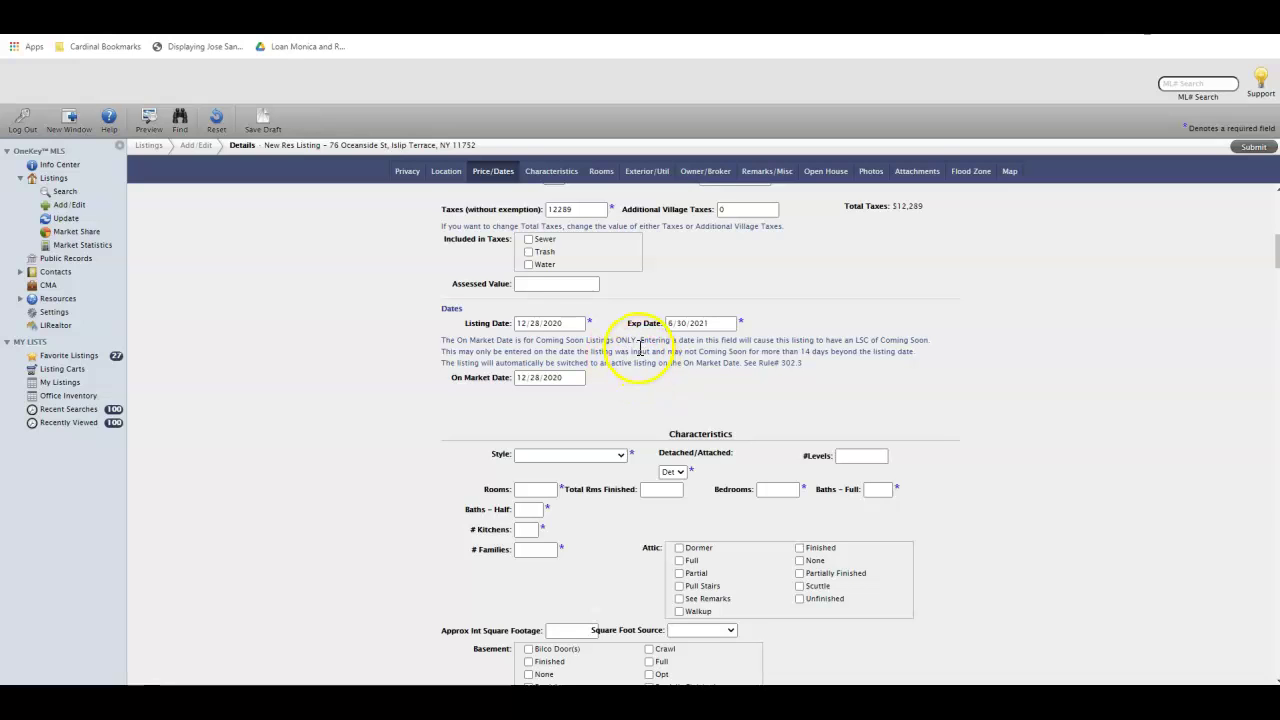
Set the house style to 2 Story, enter 12 total rooms, and leave Total Rms Finished empty.
{"action": "left_click", "coordinate": [621, 456]}
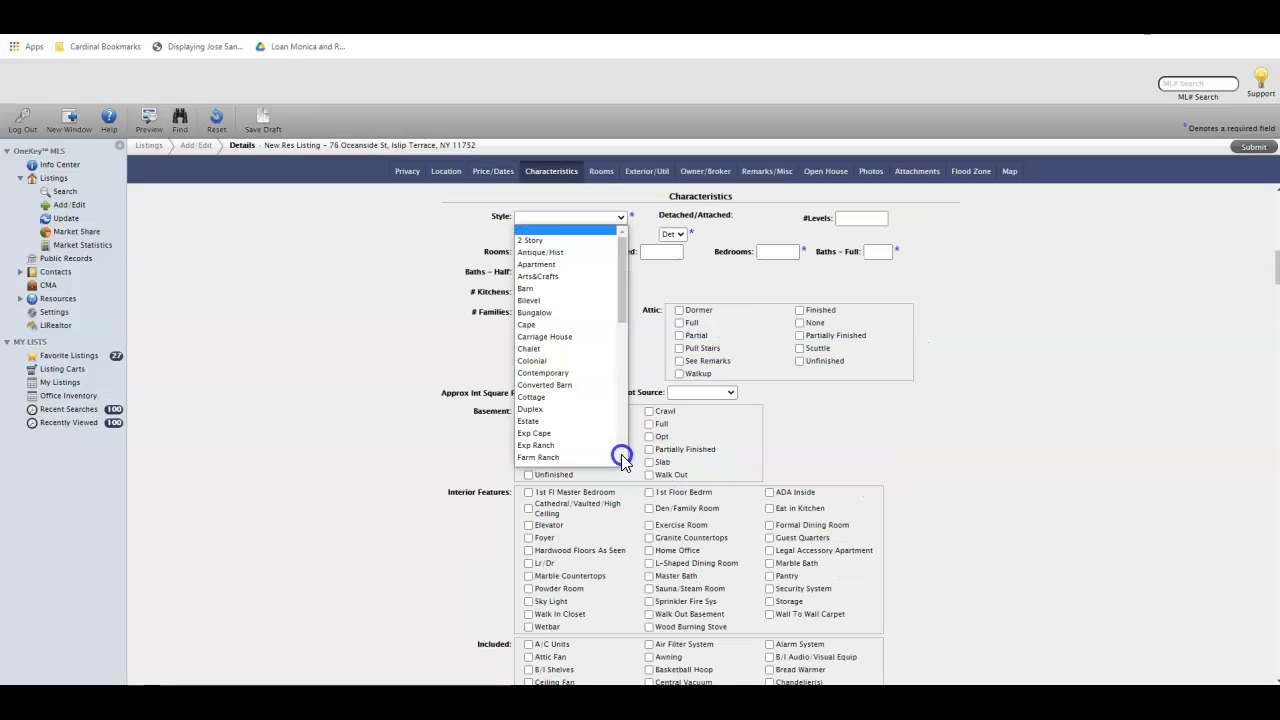
{"action": "left_click", "coordinate": [532, 241]}
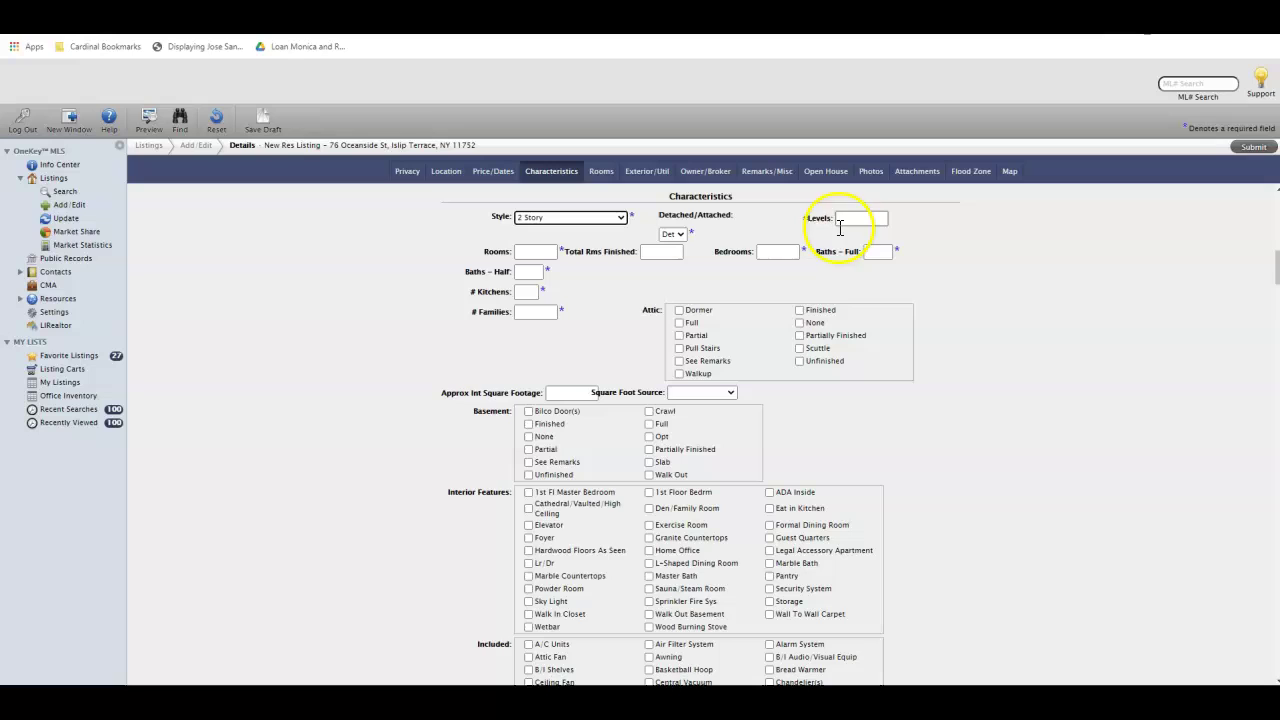
{"action": "left_click", "coordinate": [541, 249]}
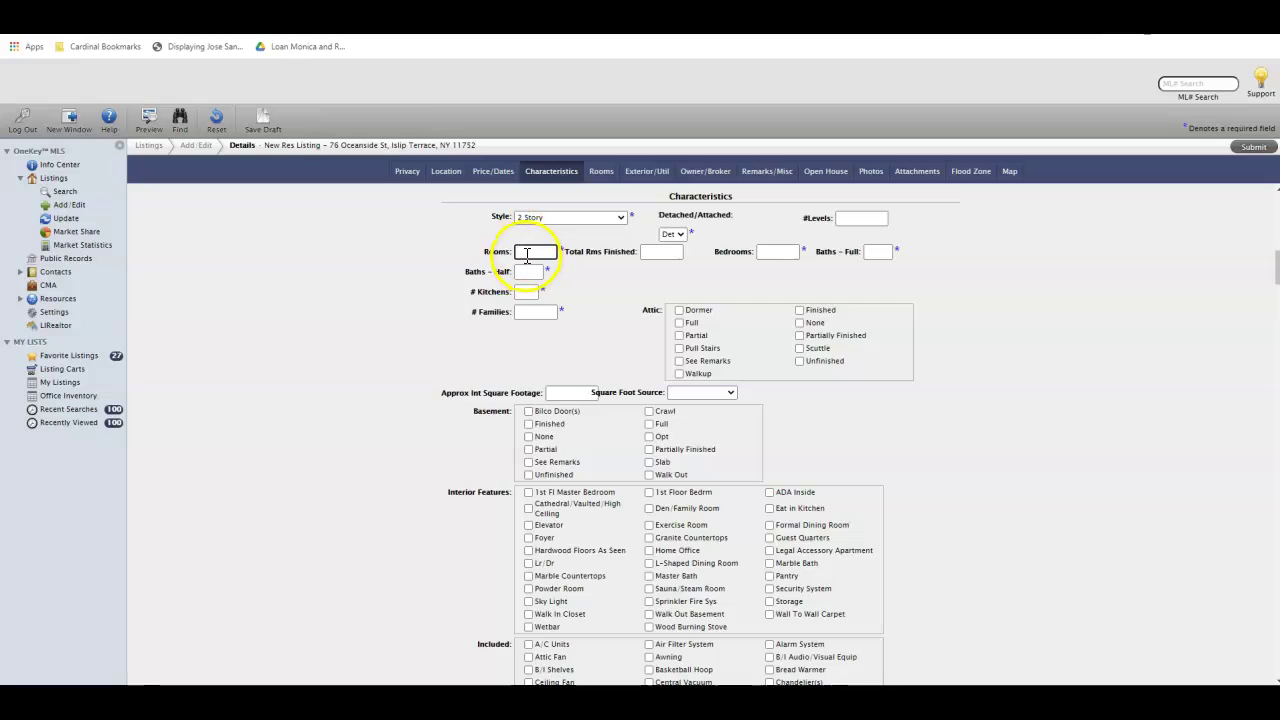
{"action": "type", "text": "1"}
{"action": "key", "text": "BackSpace"}
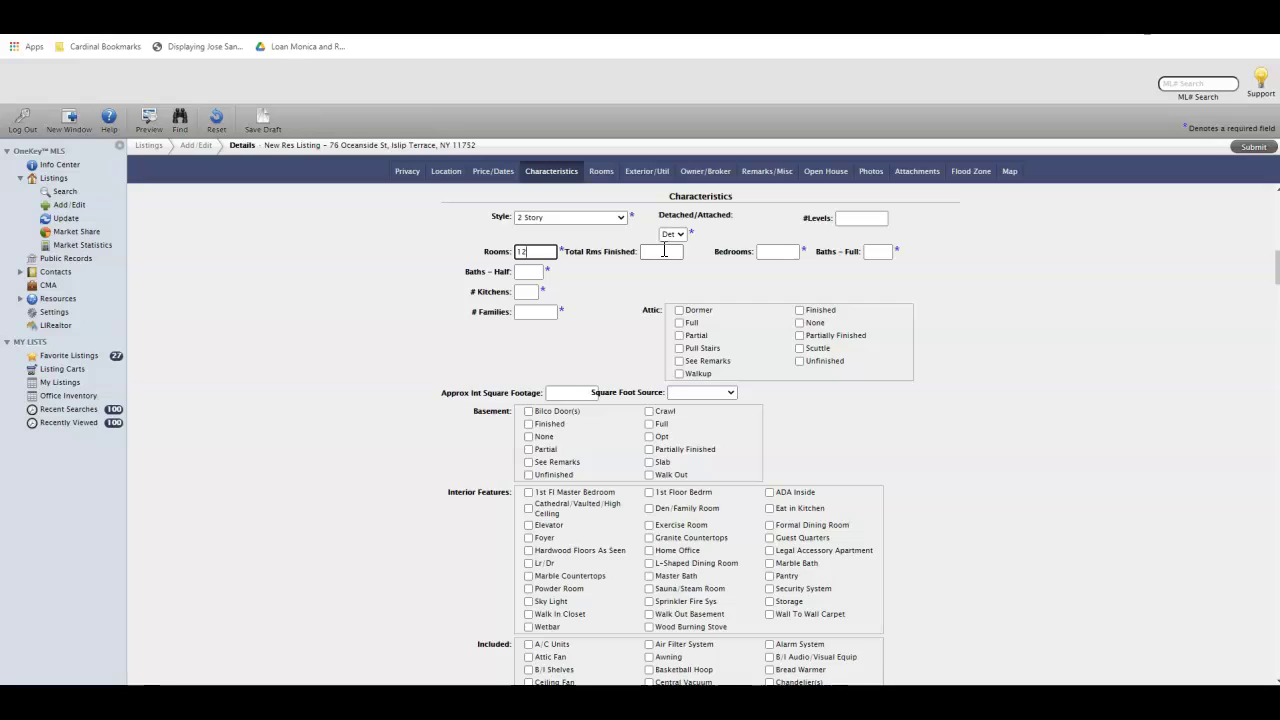
{"action": "left_click", "coordinate": [662, 253]}
{"action": "type", "text": "4"}
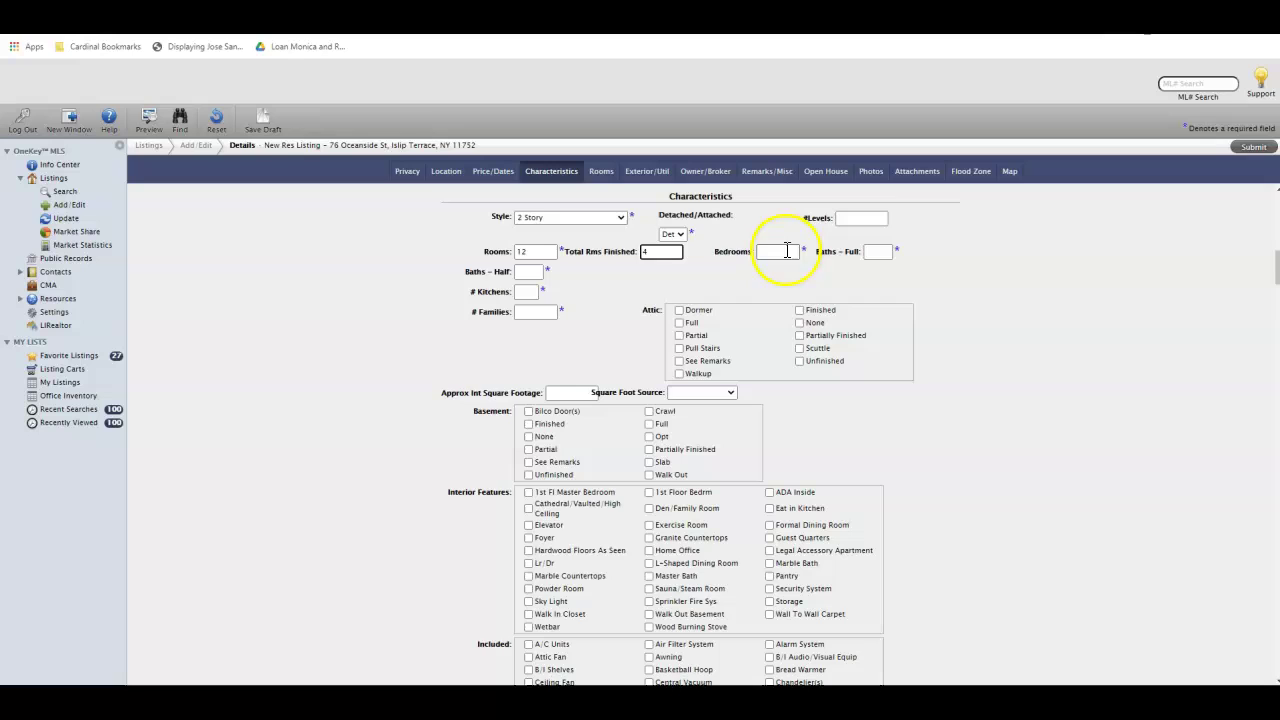
{"action": "left_click", "coordinate": [679, 255]}
{"action": "key", "text": "BackSpace"}
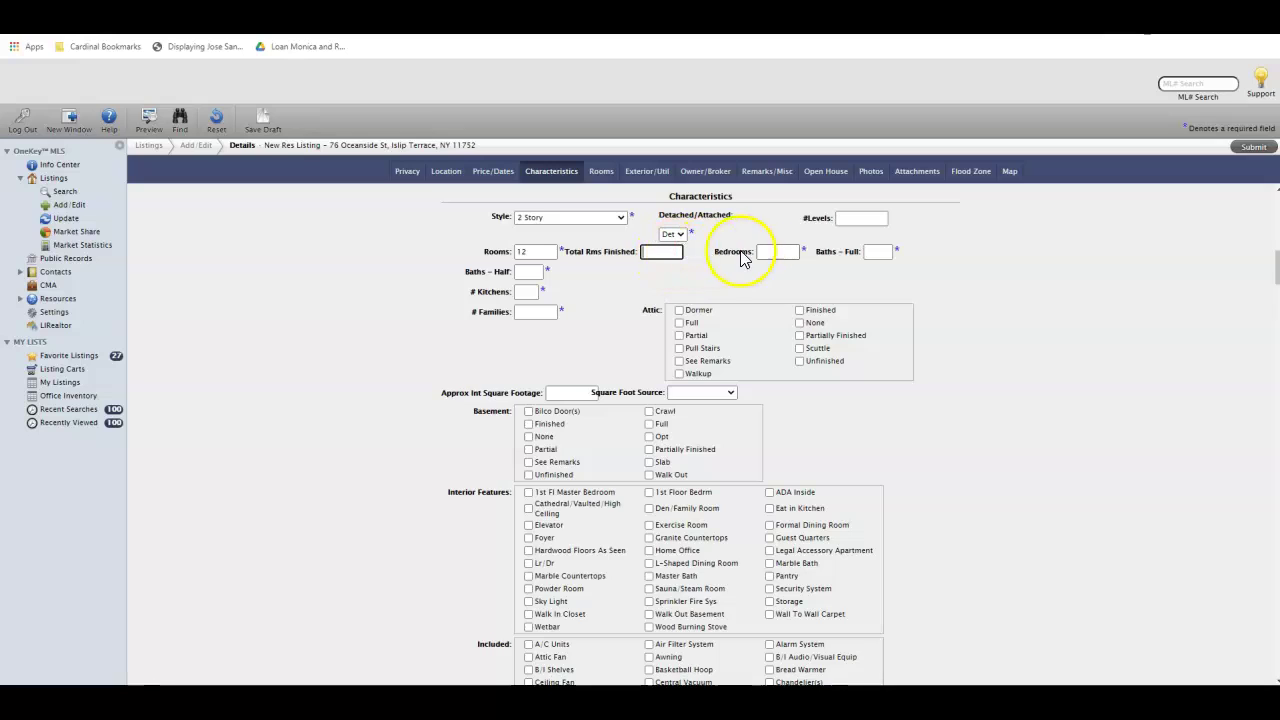
Enter 4 bedrooms, 2 full and 0 half baths, 1 kitchen and 1 family.
{"action": "left_click", "coordinate": [775, 254]}
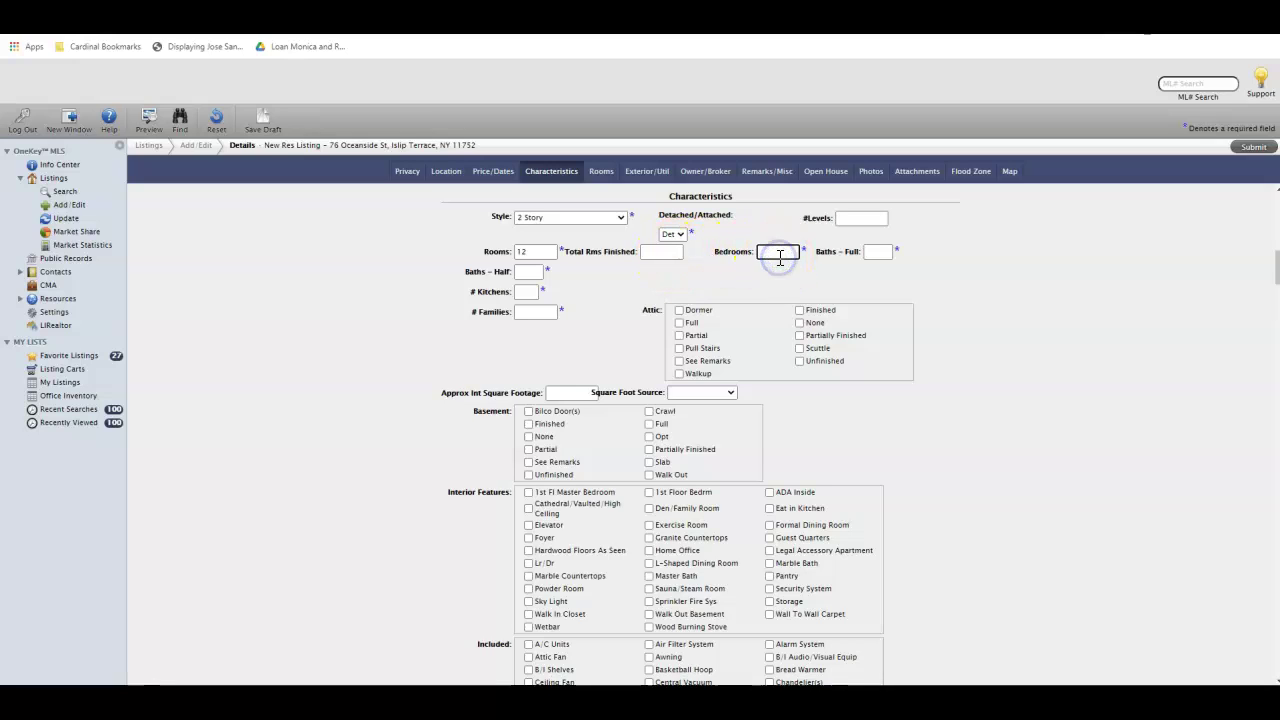
{"action": "type", "text": "4"}
{"action": "left_click", "coordinate": [874, 252]}
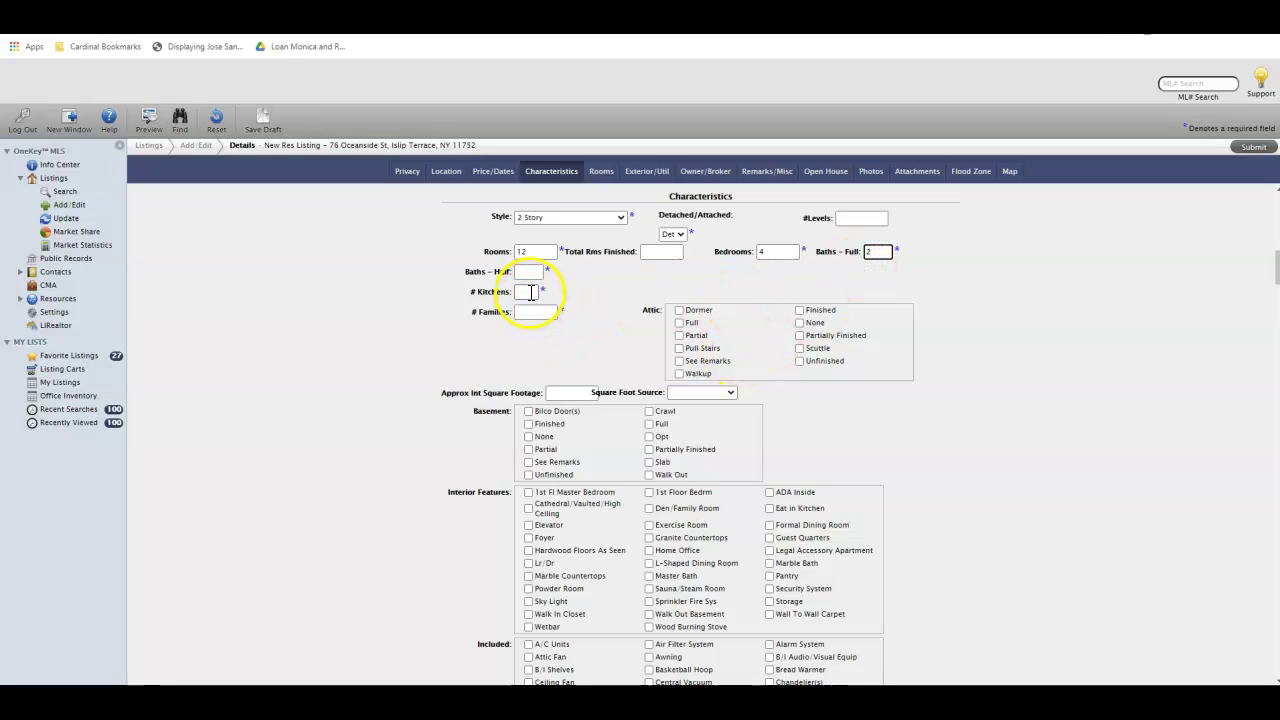
{"action": "left_click", "coordinate": [530, 292]}
{"action": "type", "text": "1"}
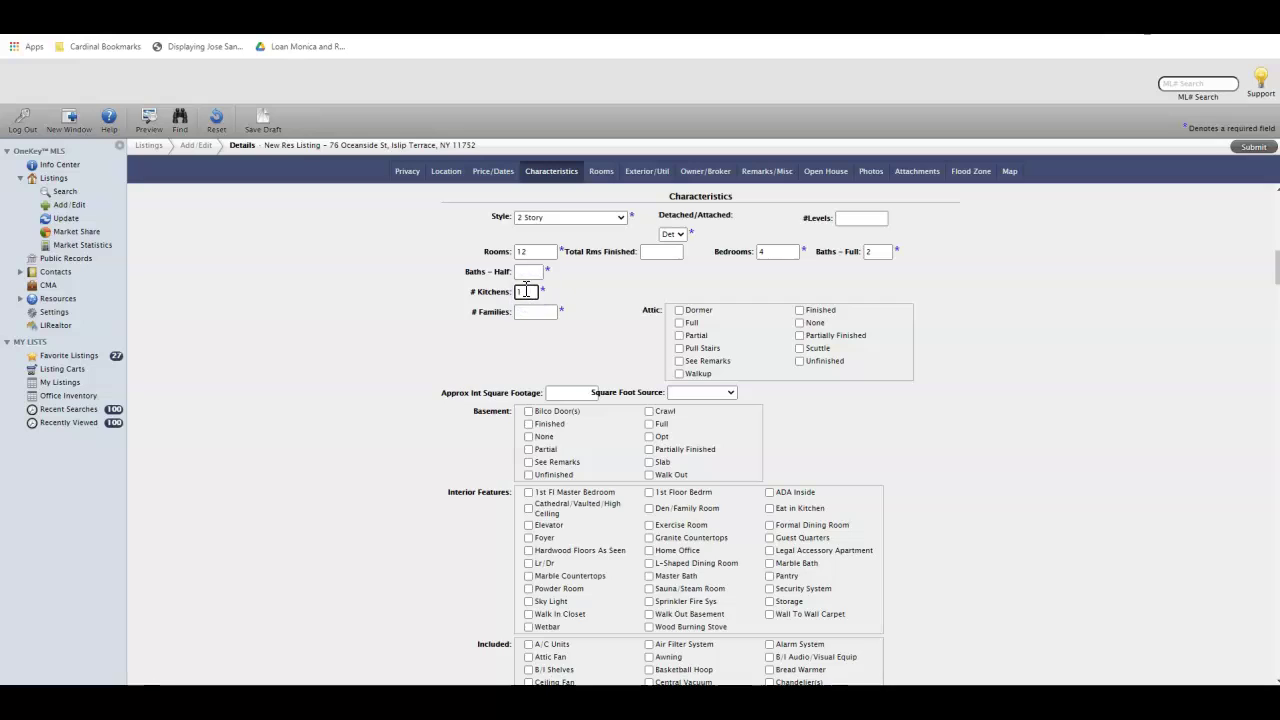
{"action": "left_click", "coordinate": [533, 273]}
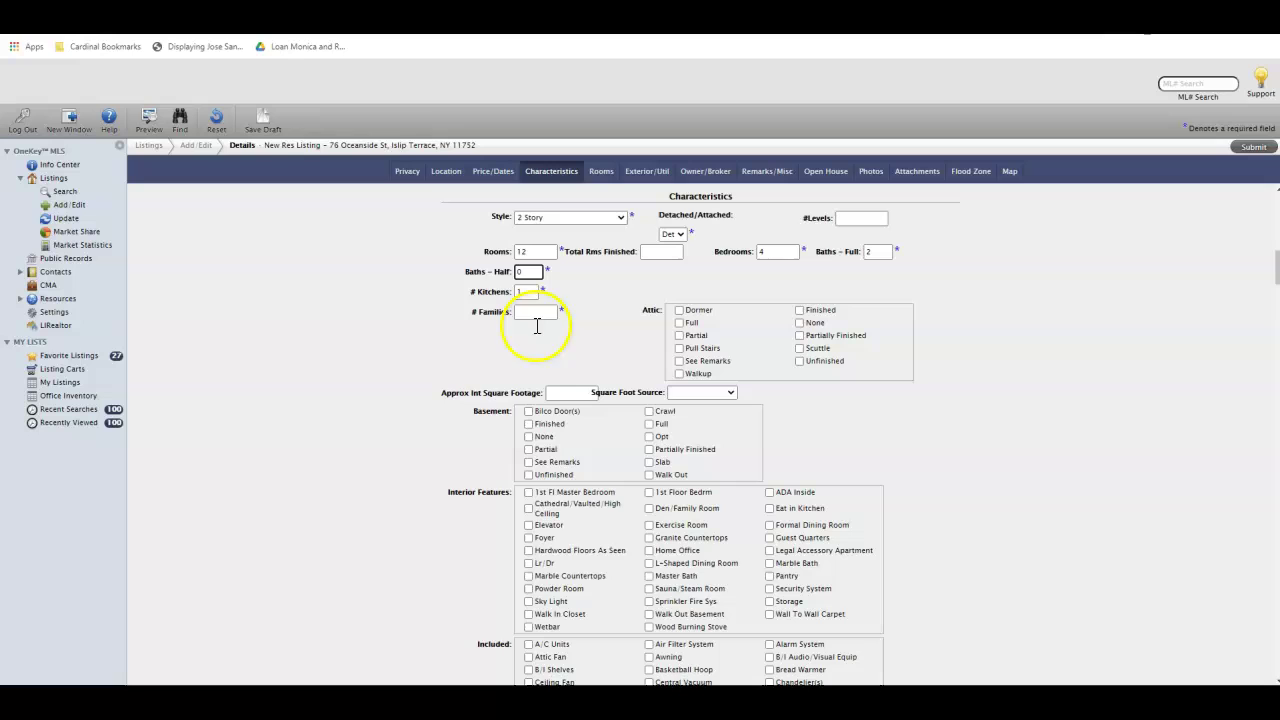
{"action": "left_click", "coordinate": [534, 312]}
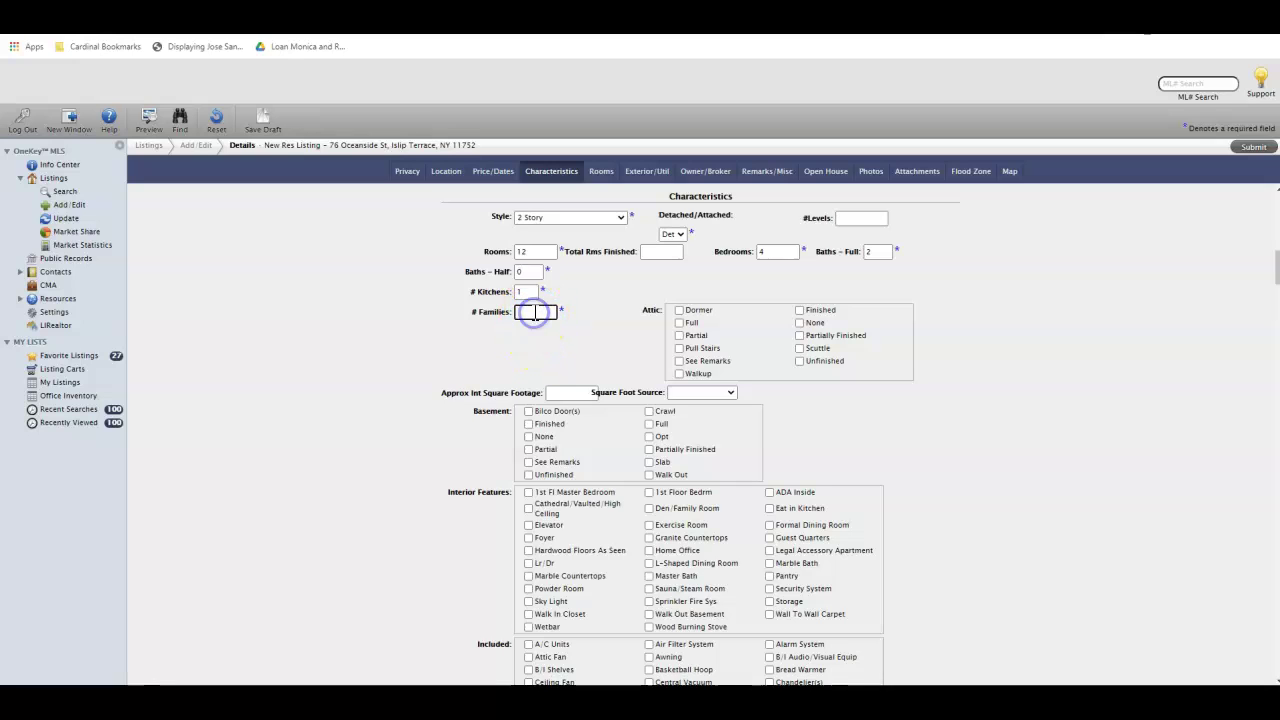
{"action": "type", "text": "1"}
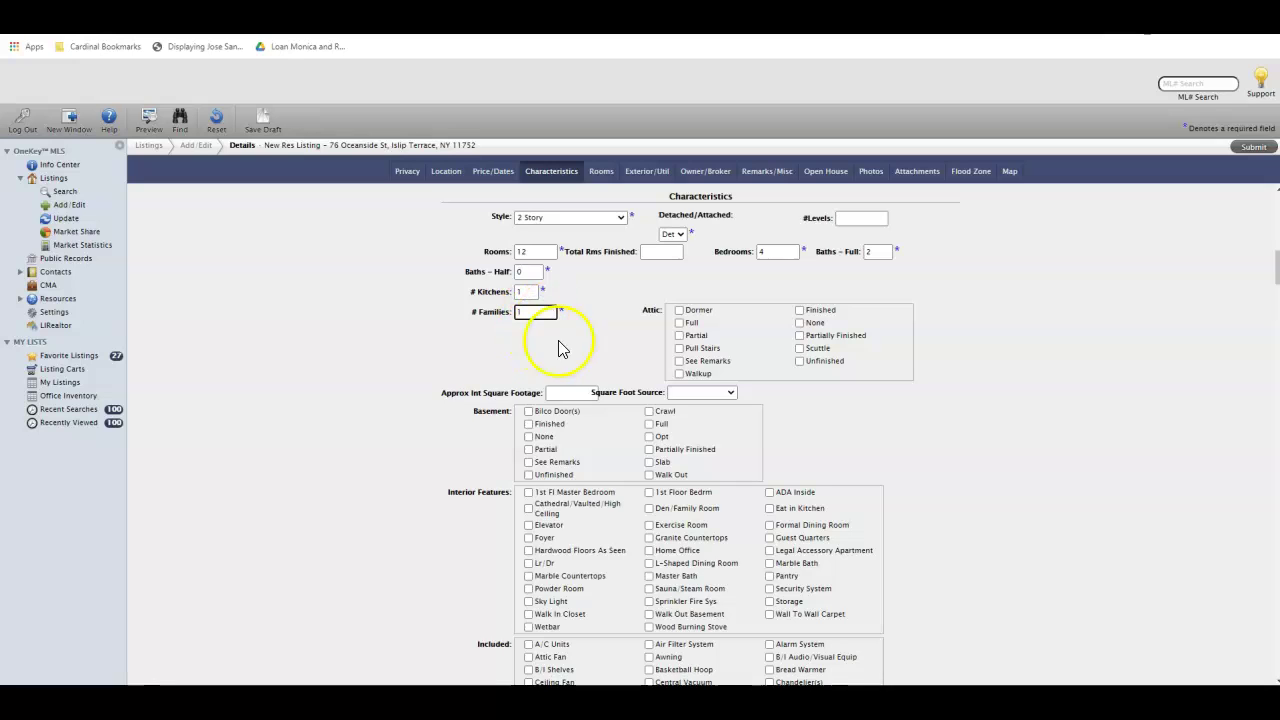
Mark the attic as Pull Stairs and the basement as Unfinished.
{"action": "left_click", "coordinate": [679, 348]}
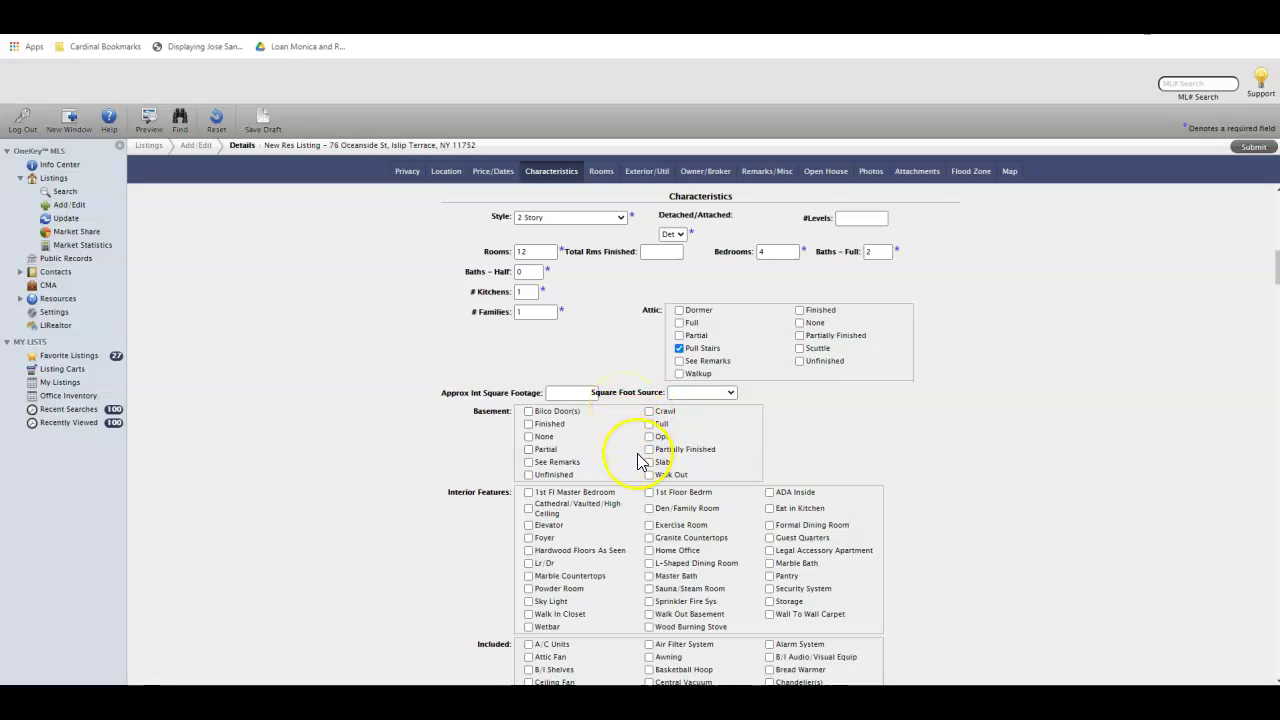
{"action": "scroll", "coordinate": [637, 462], "scroll_direction": "down", "scroll_amount": 1}
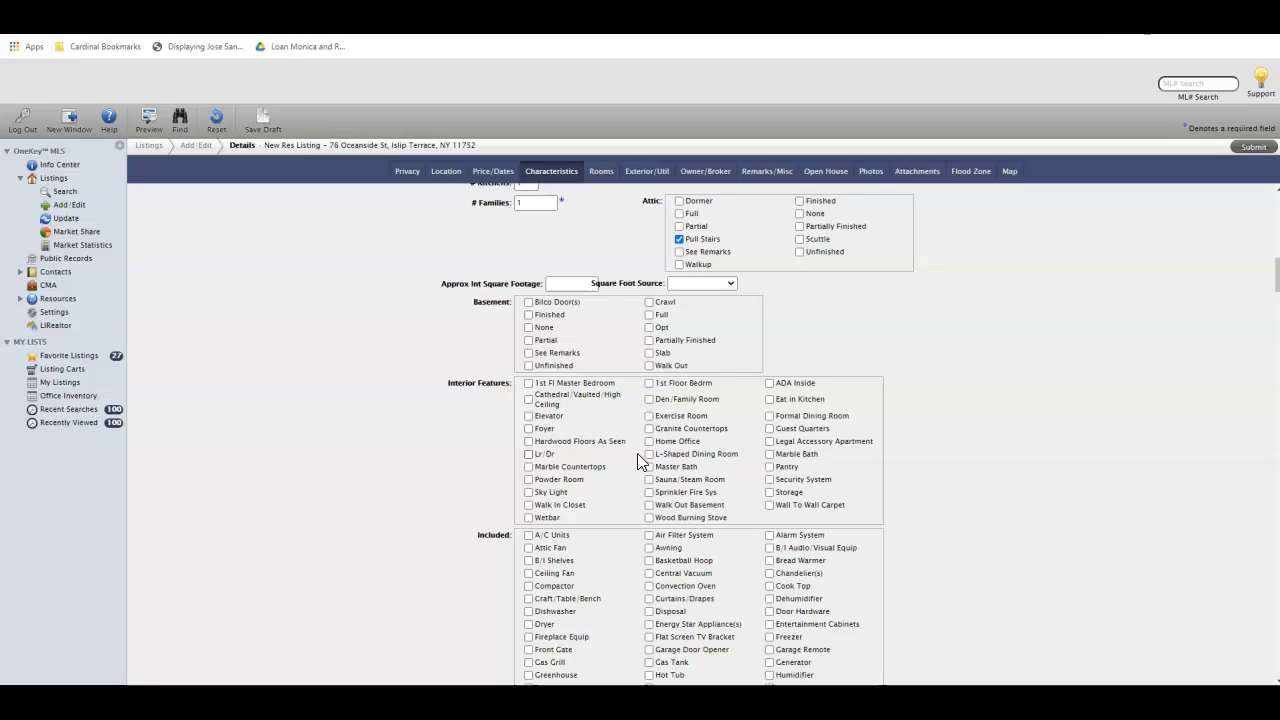
{"action": "scroll", "coordinate": [637, 453], "scroll_direction": "down", "scroll_amount": 1}
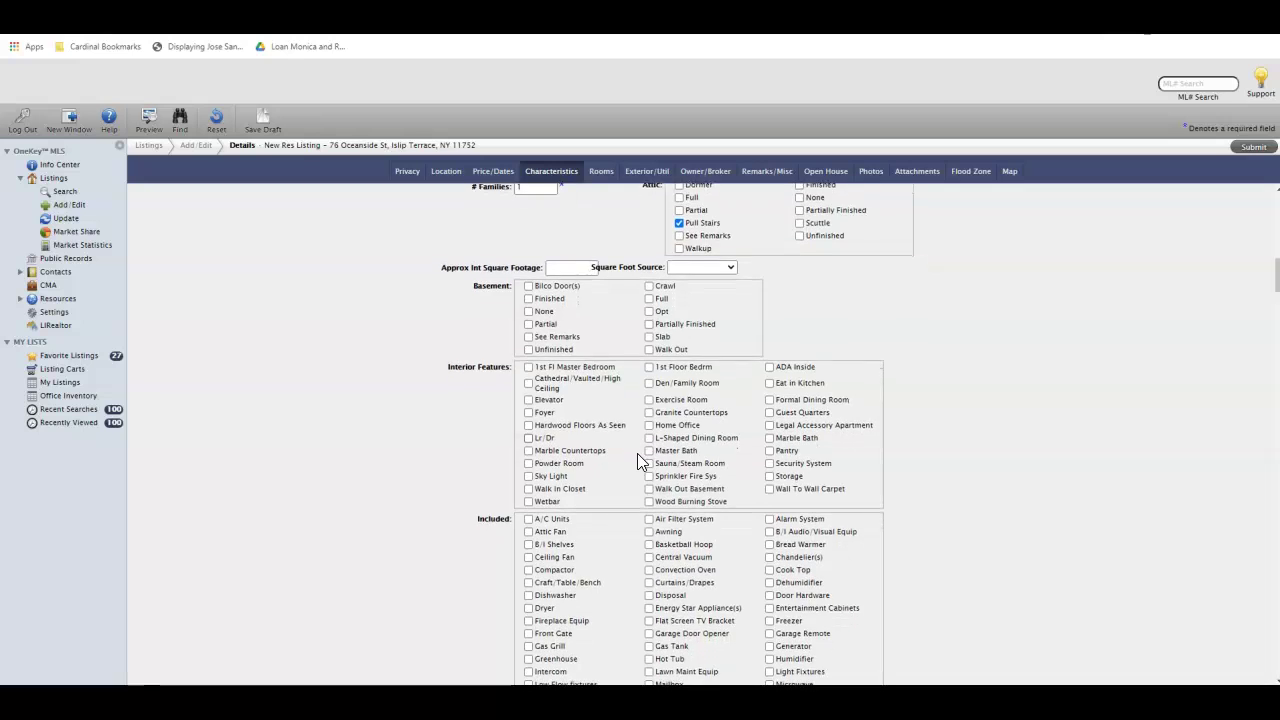
{"action": "left_click", "coordinate": [589, 262]}
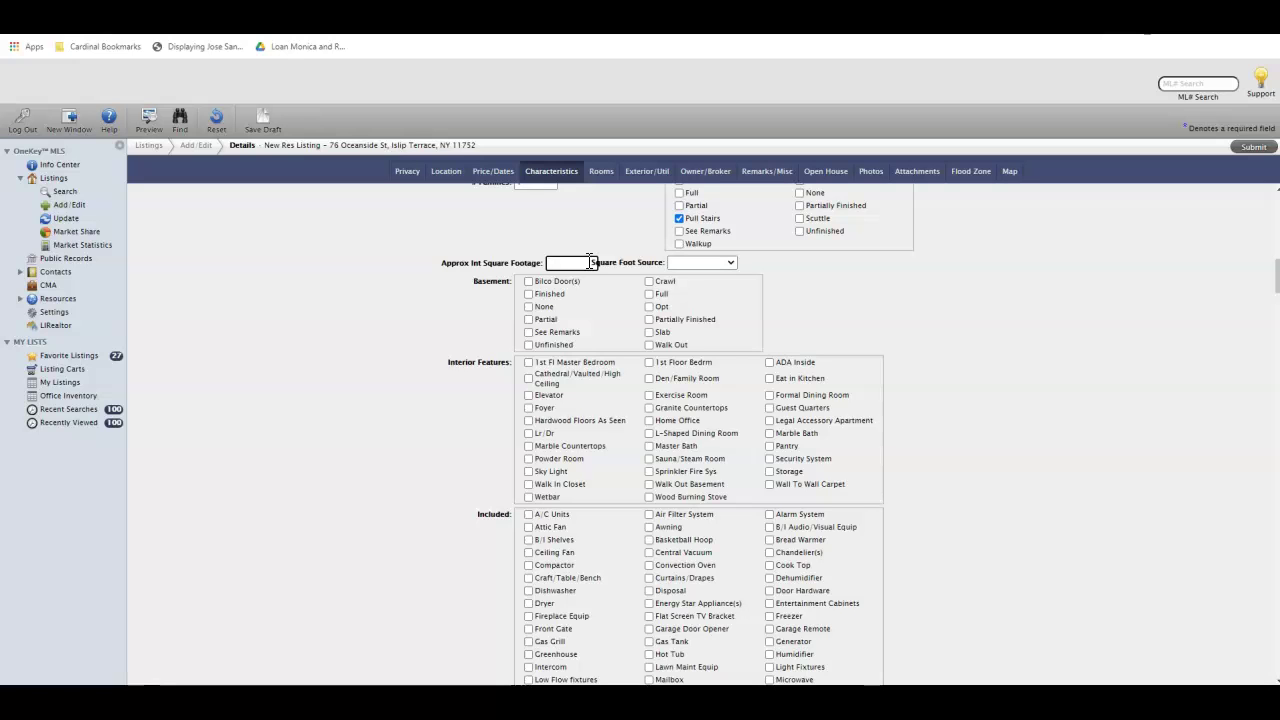
{"action": "left_click", "coordinate": [598, 288]}
{"action": "scroll", "coordinate": [598, 300], "scroll_direction": "down", "scroll_amount": 1}
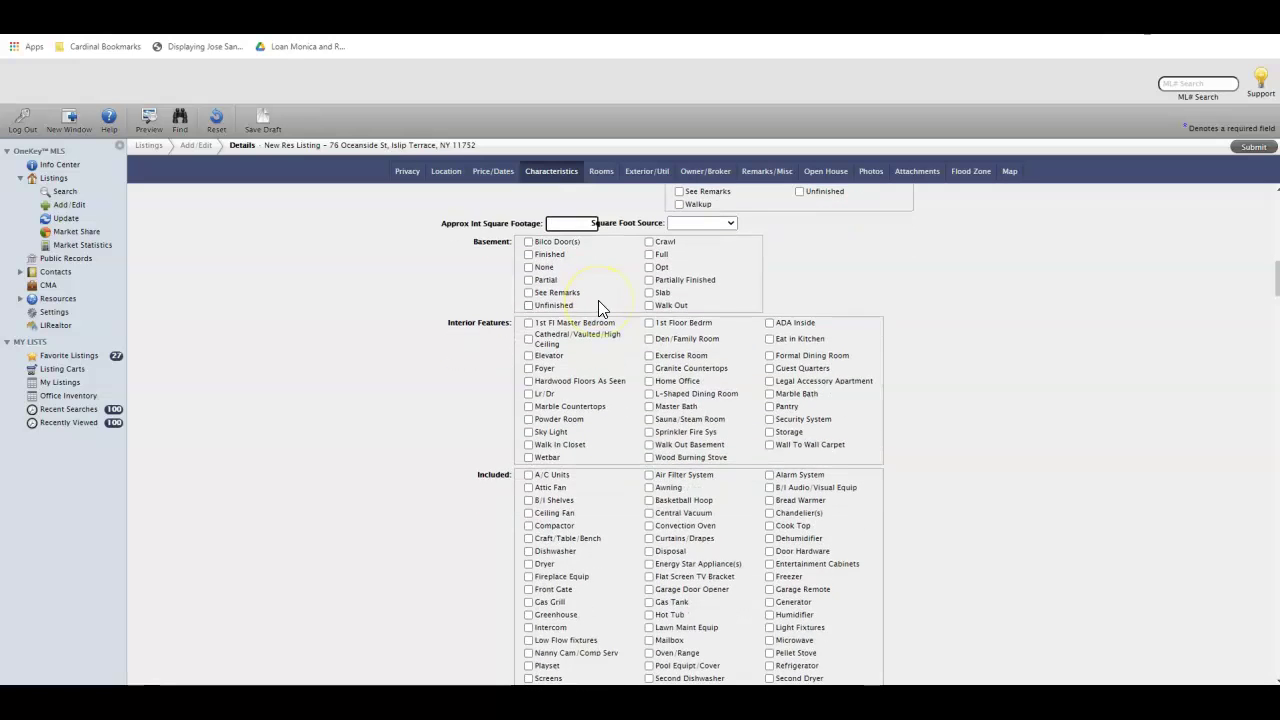
{"action": "left_click", "coordinate": [598, 300]}
{"action": "scroll", "coordinate": [598, 300], "scroll_direction": "down", "scroll_amount": 1}
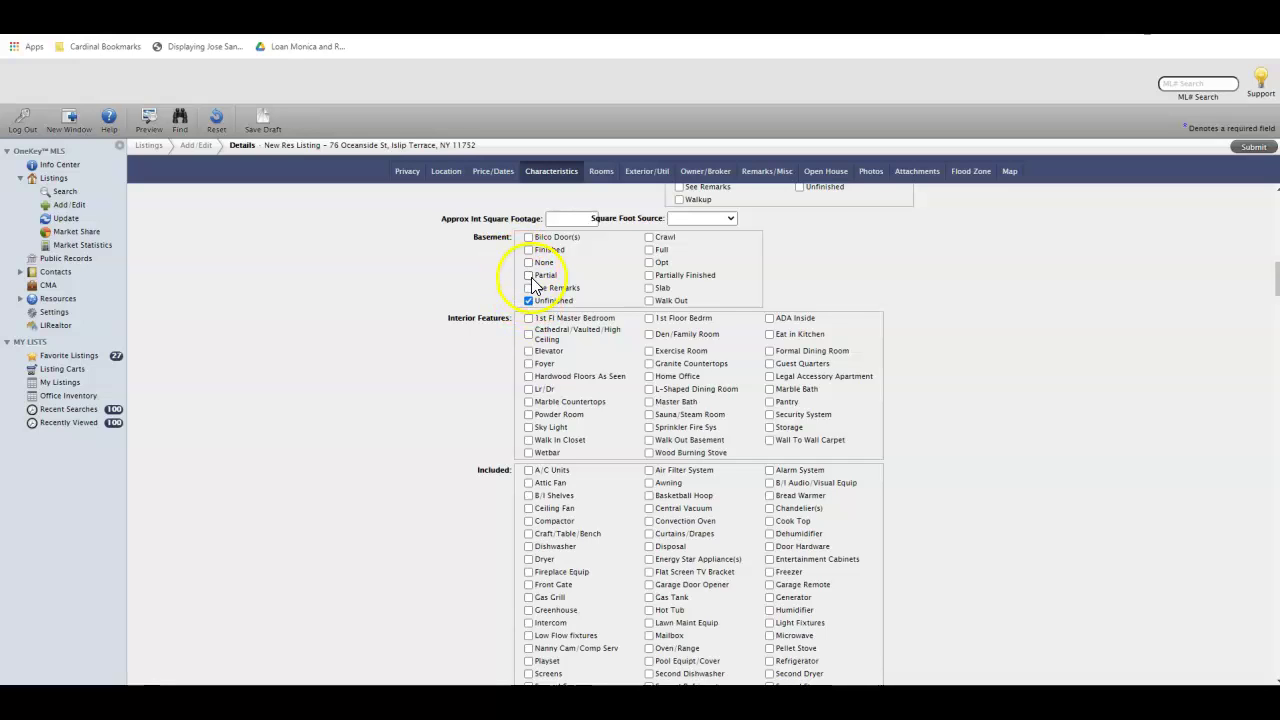
{"action": "left_click", "coordinate": [529, 276]}
{"action": "left_click", "coordinate": [528, 276]}
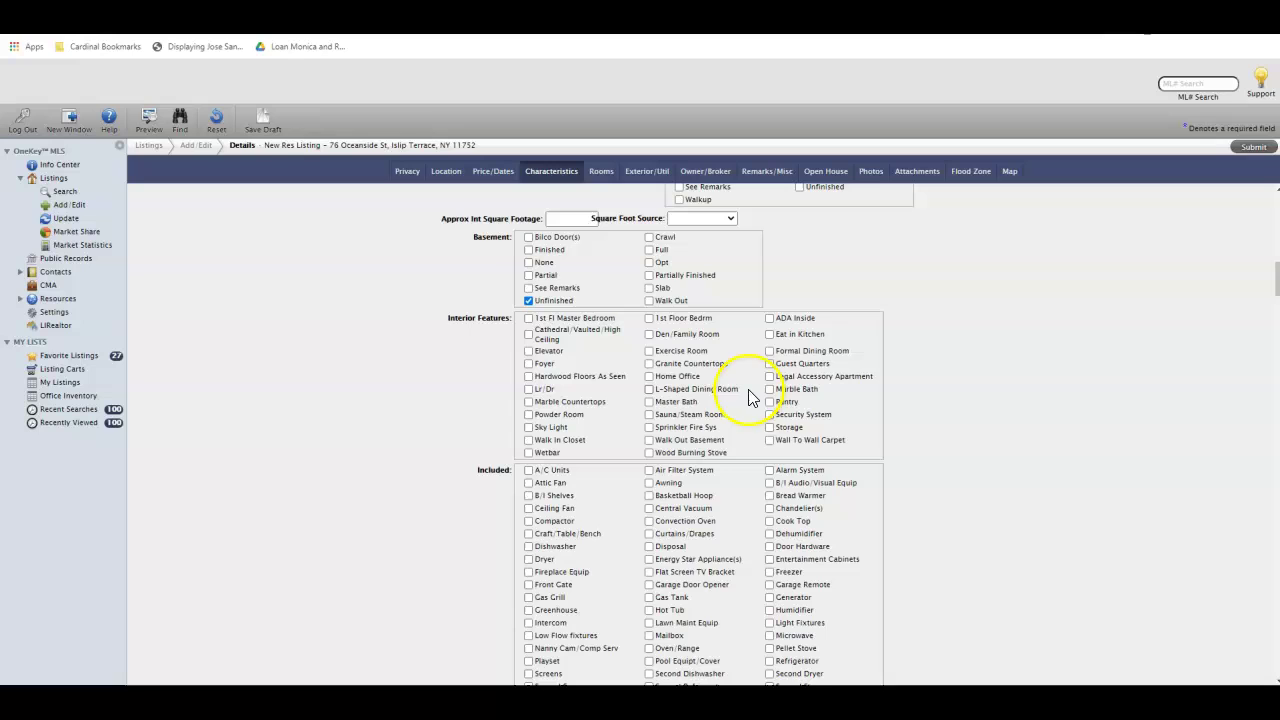
Add eat-in kitchen, formal dining, cathedral ceiling, marble countertops, walk-in closet, walk-out basement interior features.
{"action": "left_click", "coordinate": [771, 334]}
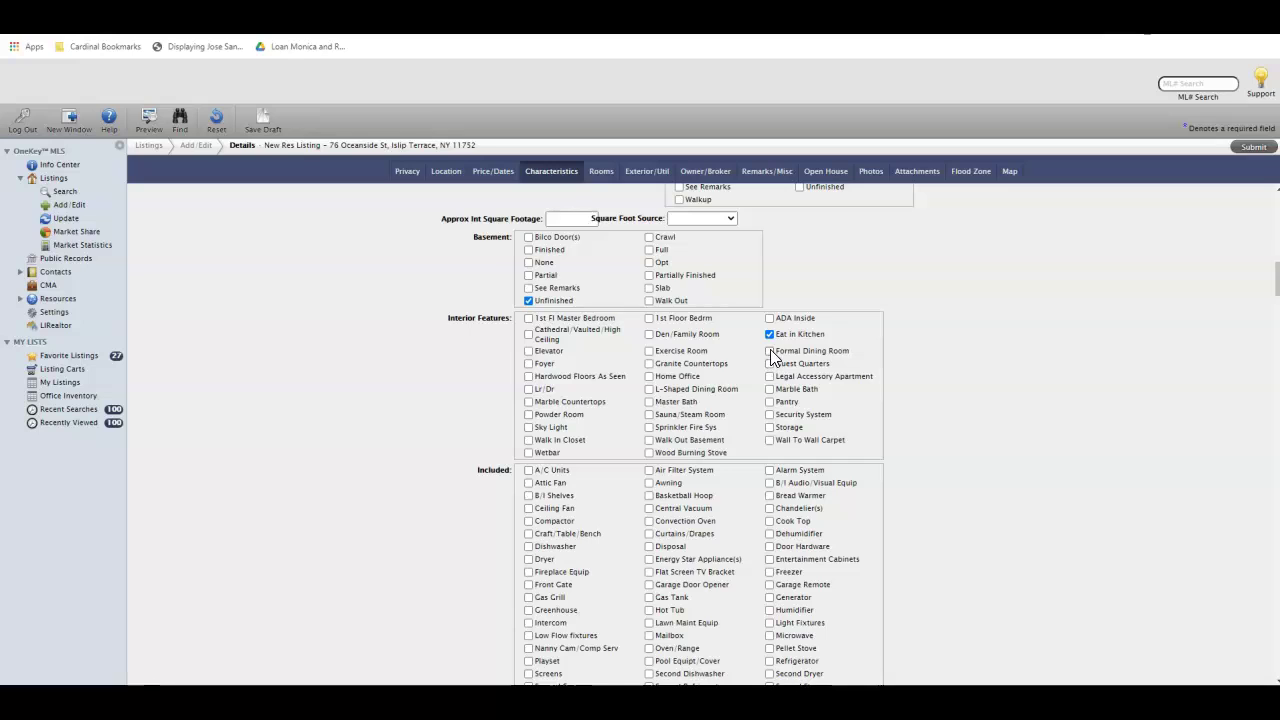
{"action": "left_click", "coordinate": [770, 351]}
{"action": "left_click", "coordinate": [529, 336]}
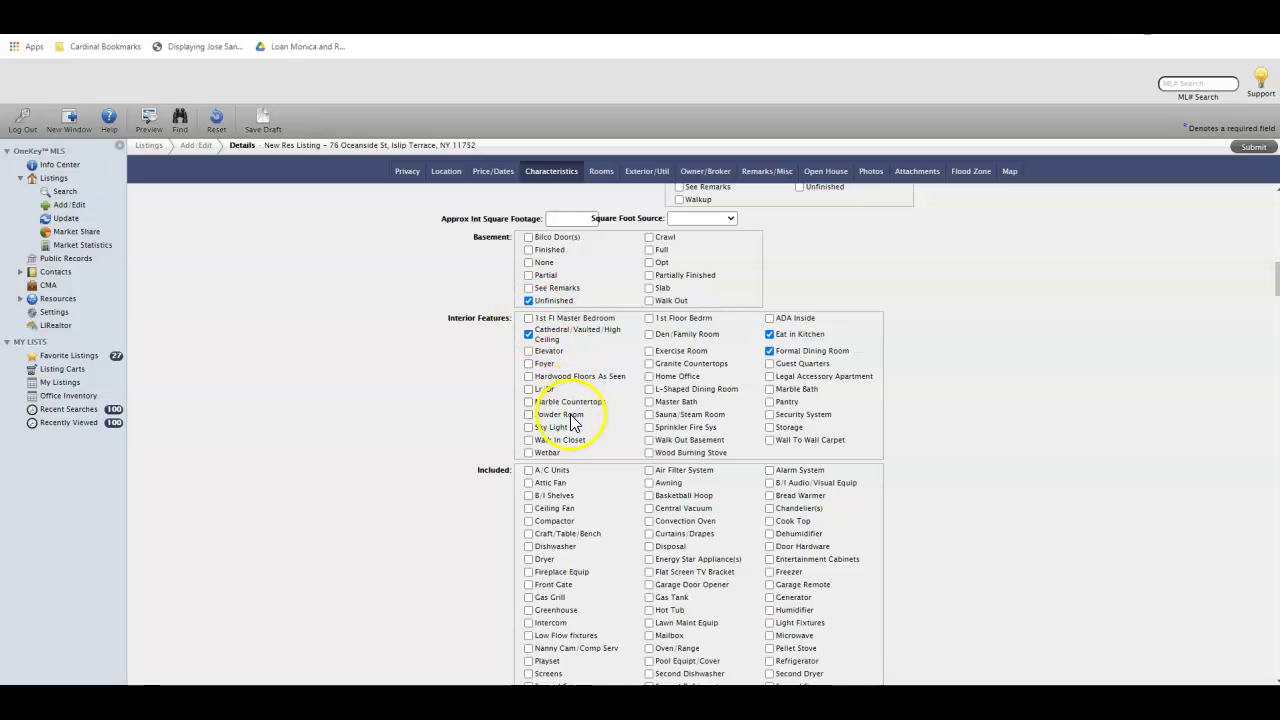
{"action": "left_click", "coordinate": [529, 402]}
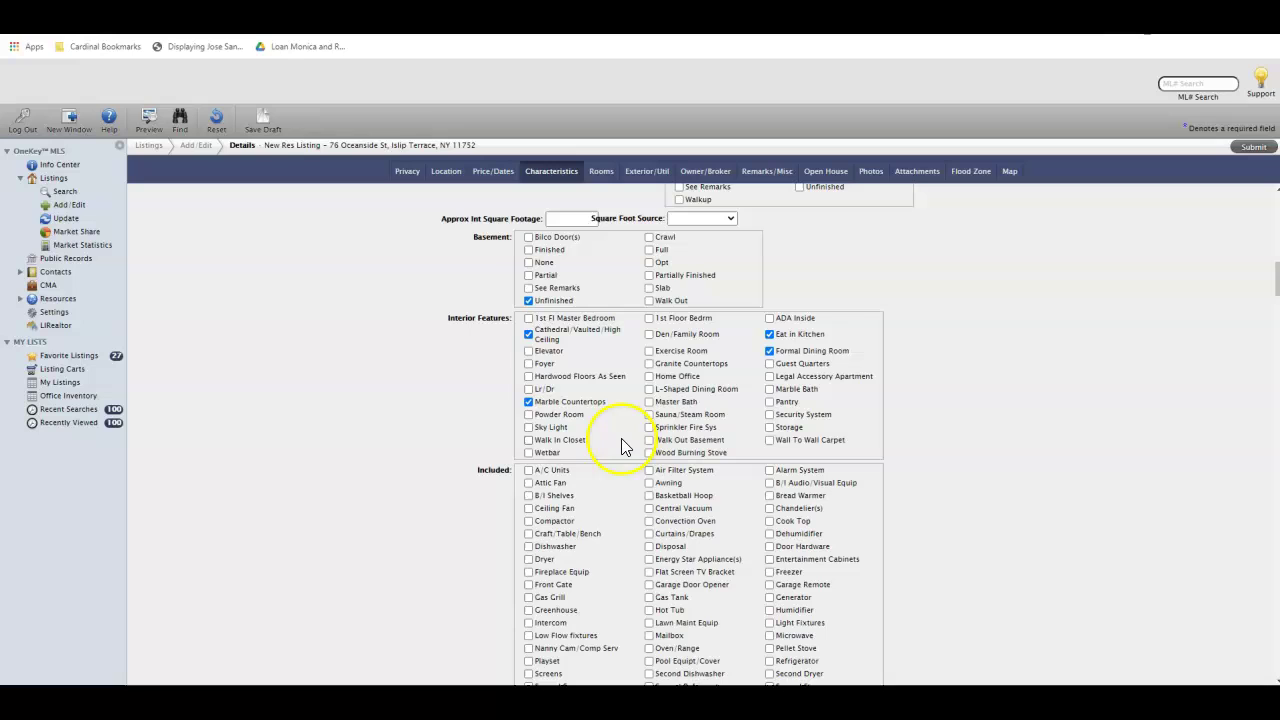
{"action": "left_click", "coordinate": [529, 441]}
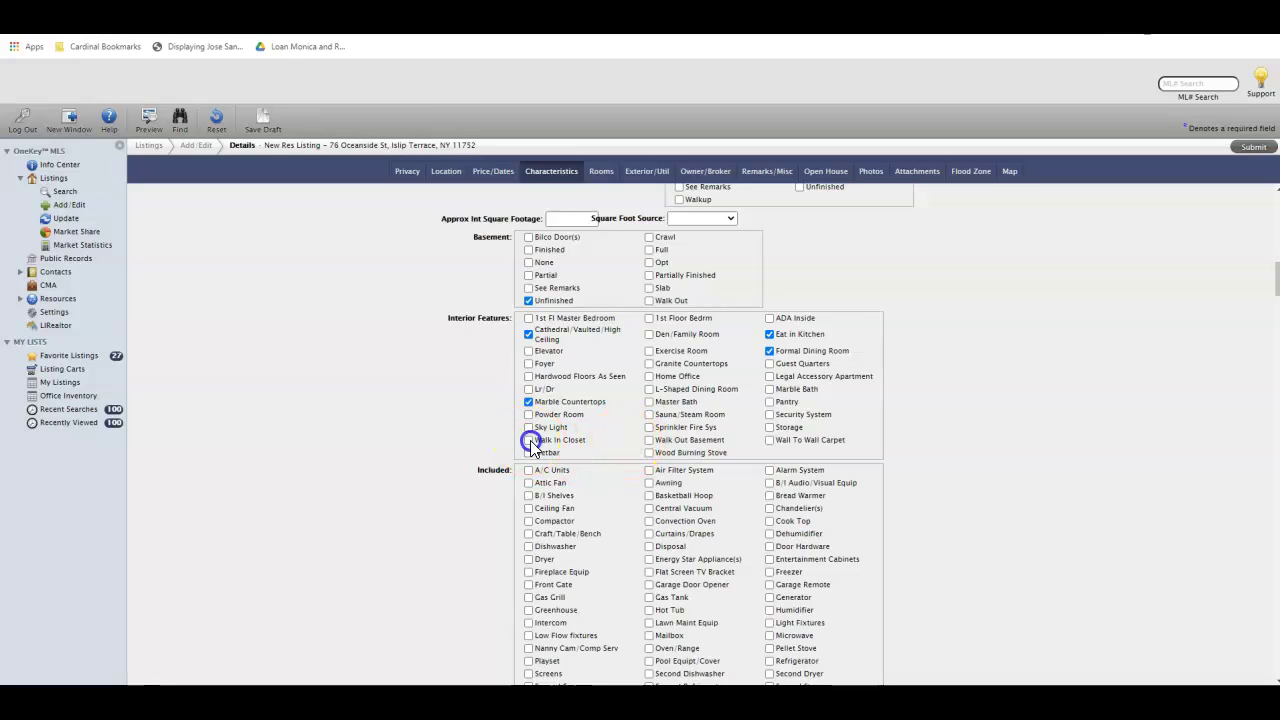
{"action": "left_click", "coordinate": [648, 440]}
Enter 0 fireplaces and 1959 as the approximate year built.
{"action": "scroll", "coordinate": [600, 469], "scroll_direction": "down", "scroll_amount": 3}
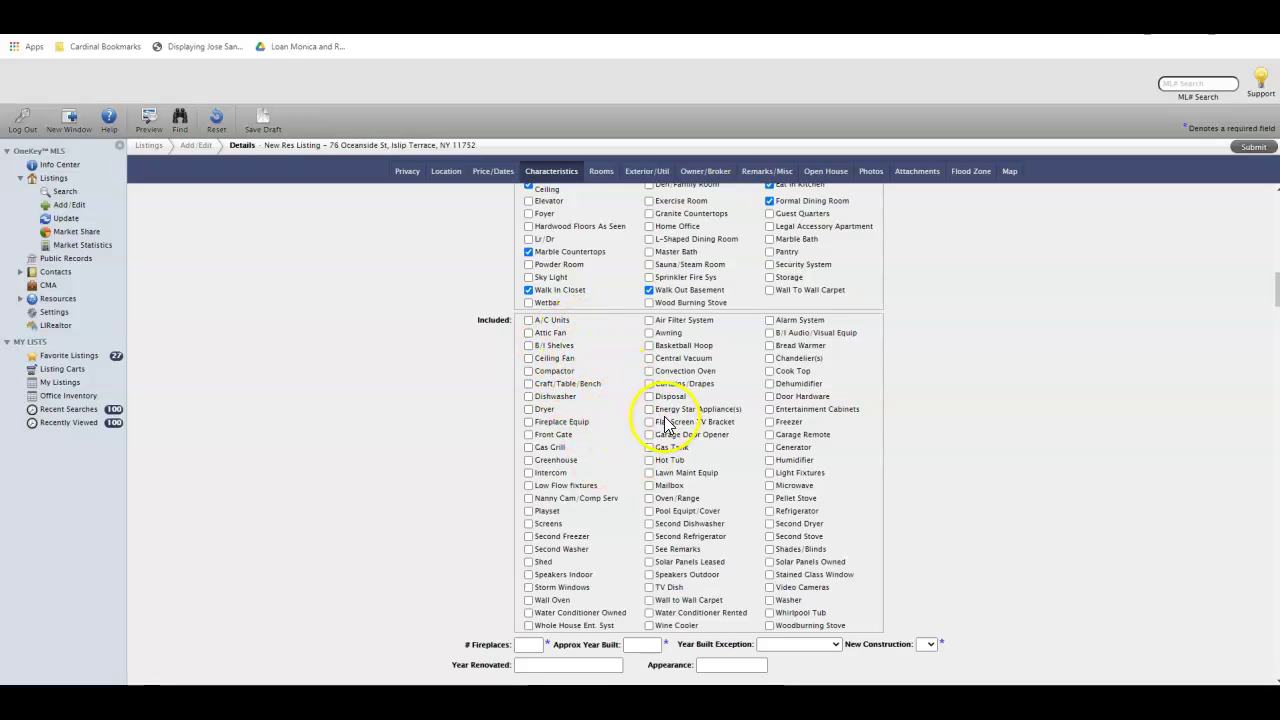
{"action": "scroll", "coordinate": [663, 420], "scroll_direction": "down", "scroll_amount": 2}
{"action": "scroll", "coordinate": [664, 420], "scroll_direction": "down", "scroll_amount": 2}
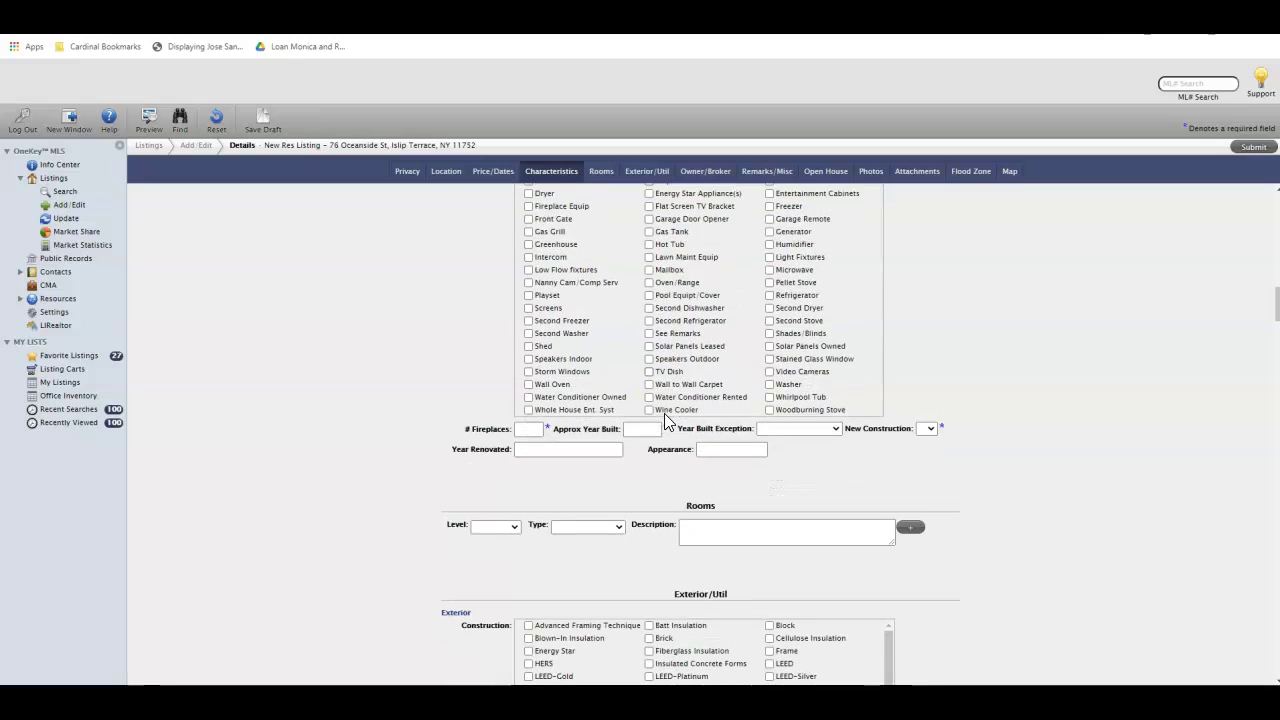
{"action": "left_click", "coordinate": [530, 429]}
{"action": "type", "text": "0"}
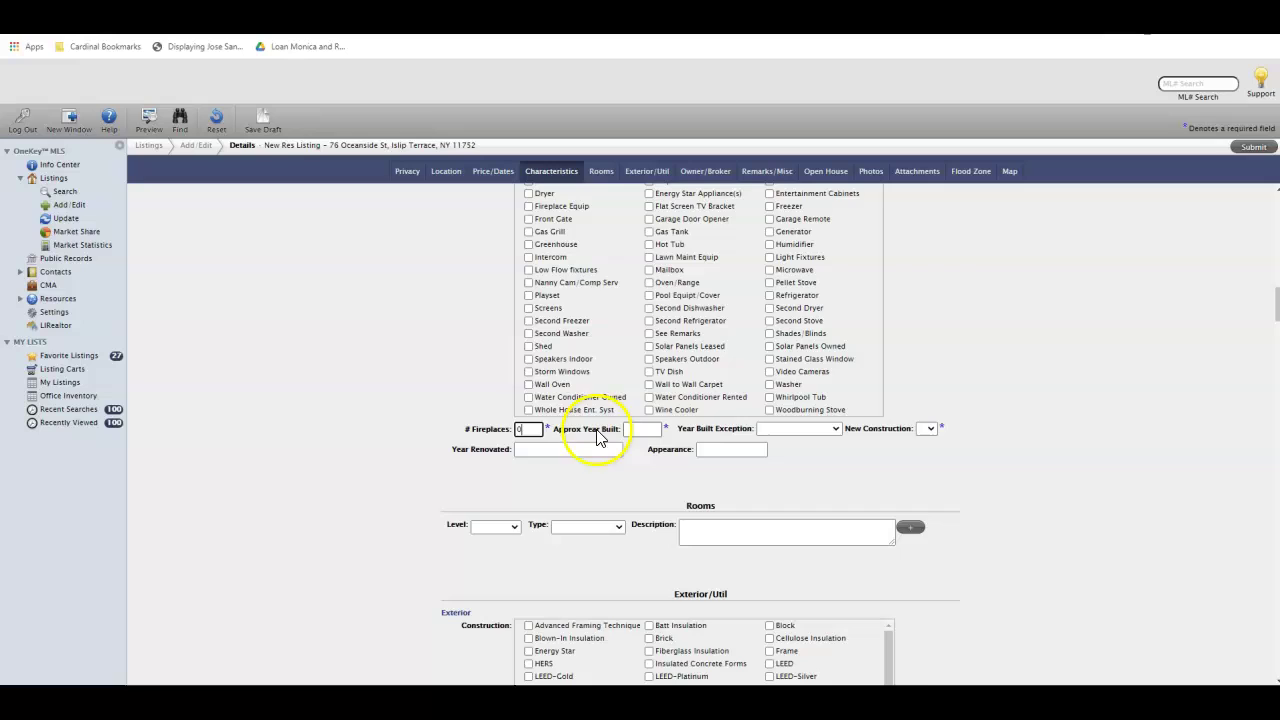
{"action": "left_click", "coordinate": [646, 429]}
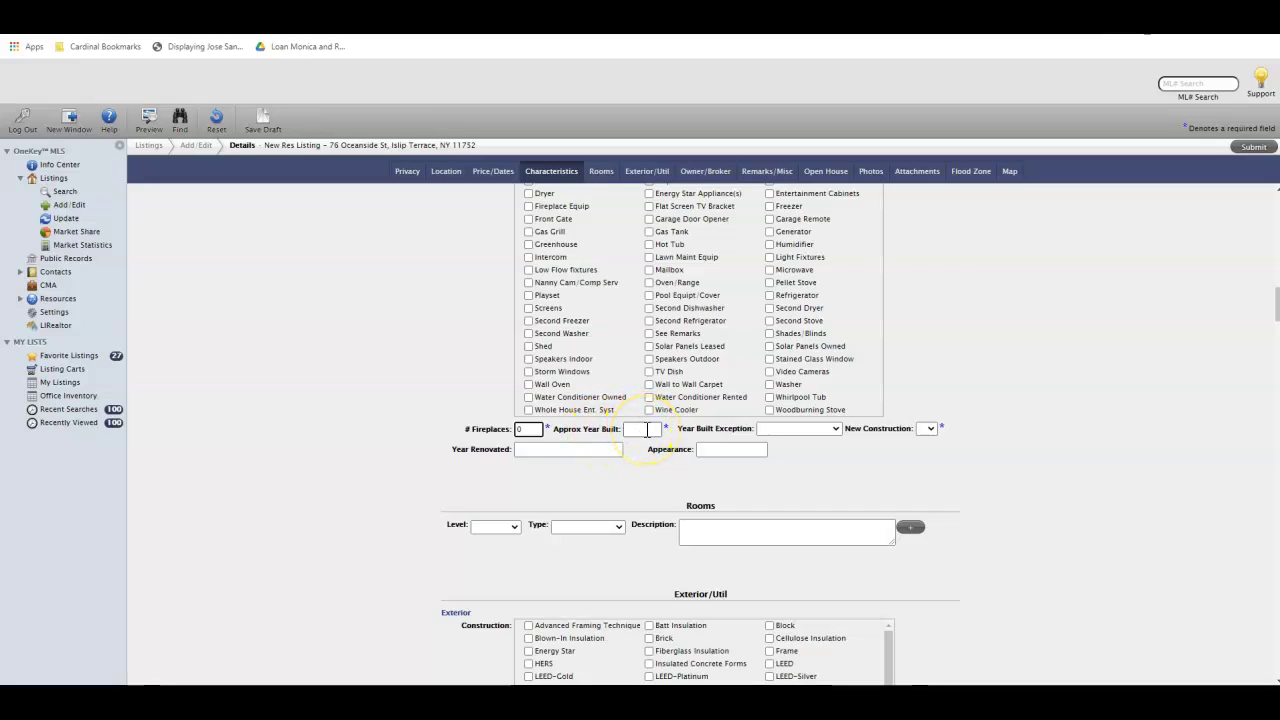
{"action": "left_click", "coordinate": [648, 429]}
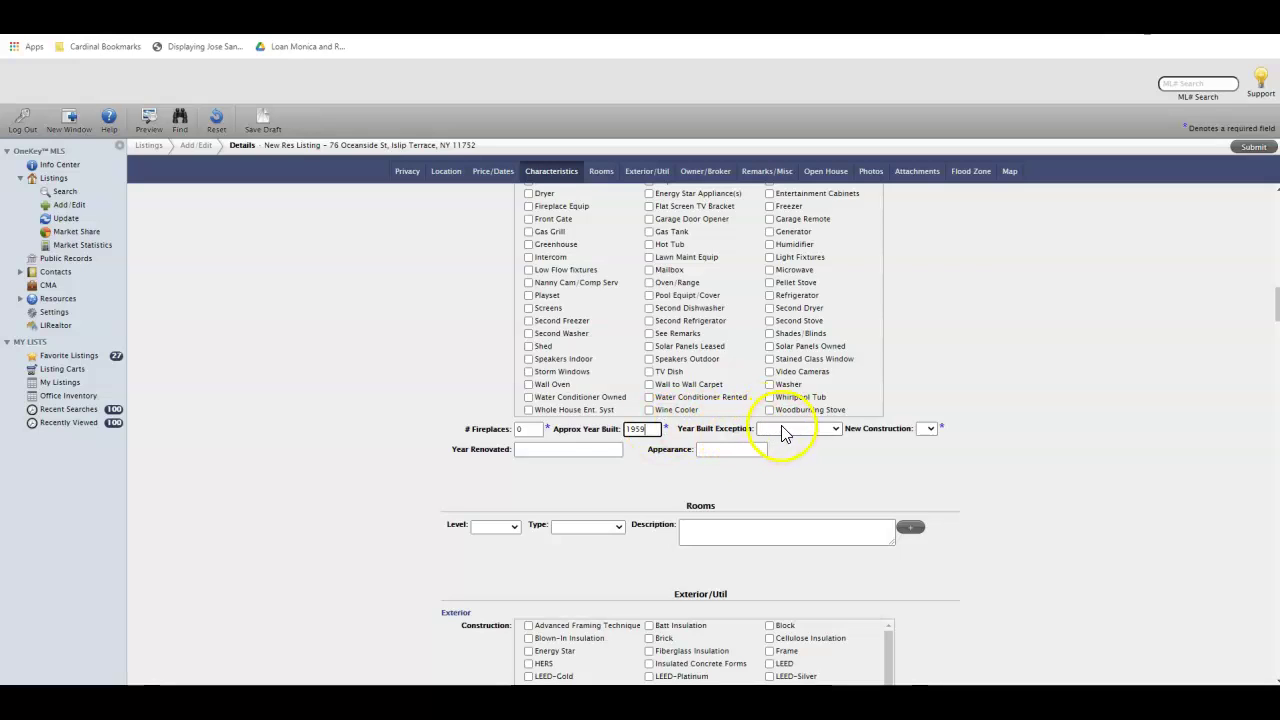
Set New Construction to N and enter EXCELLENT as the appearance.
{"action": "left_click", "coordinate": [928, 430]}
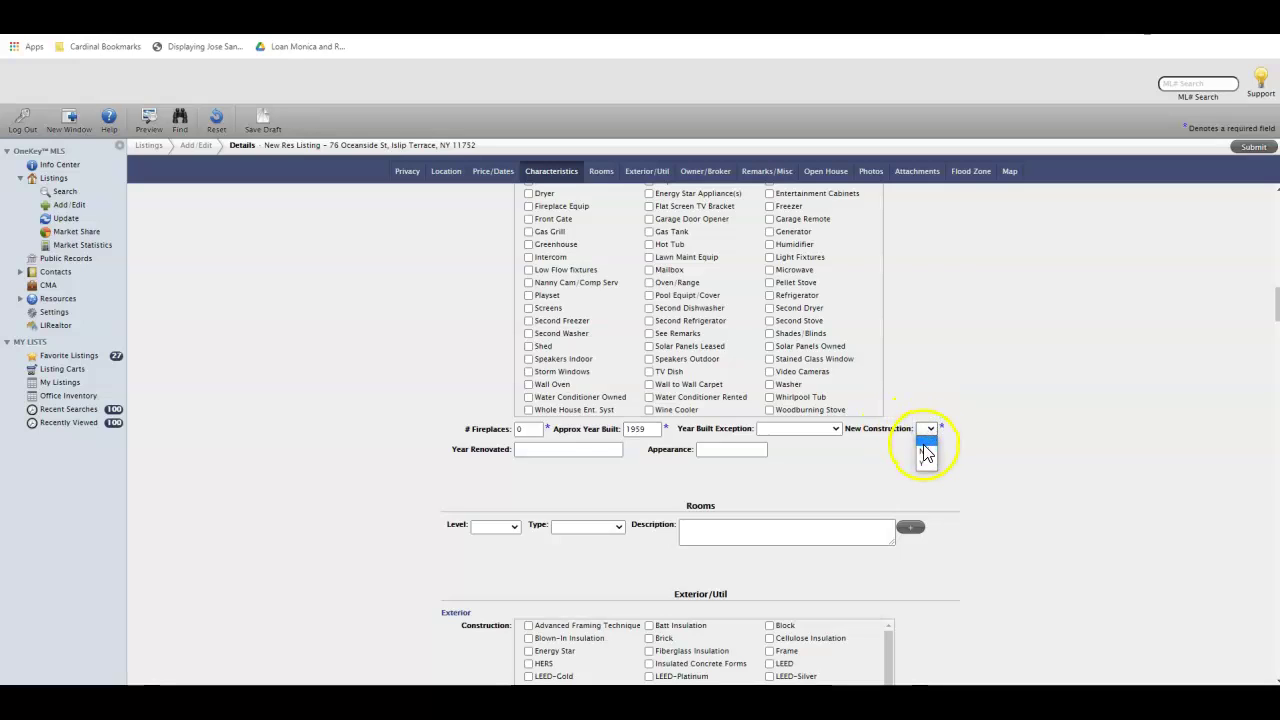
{"action": "left_click", "coordinate": [924, 451]}
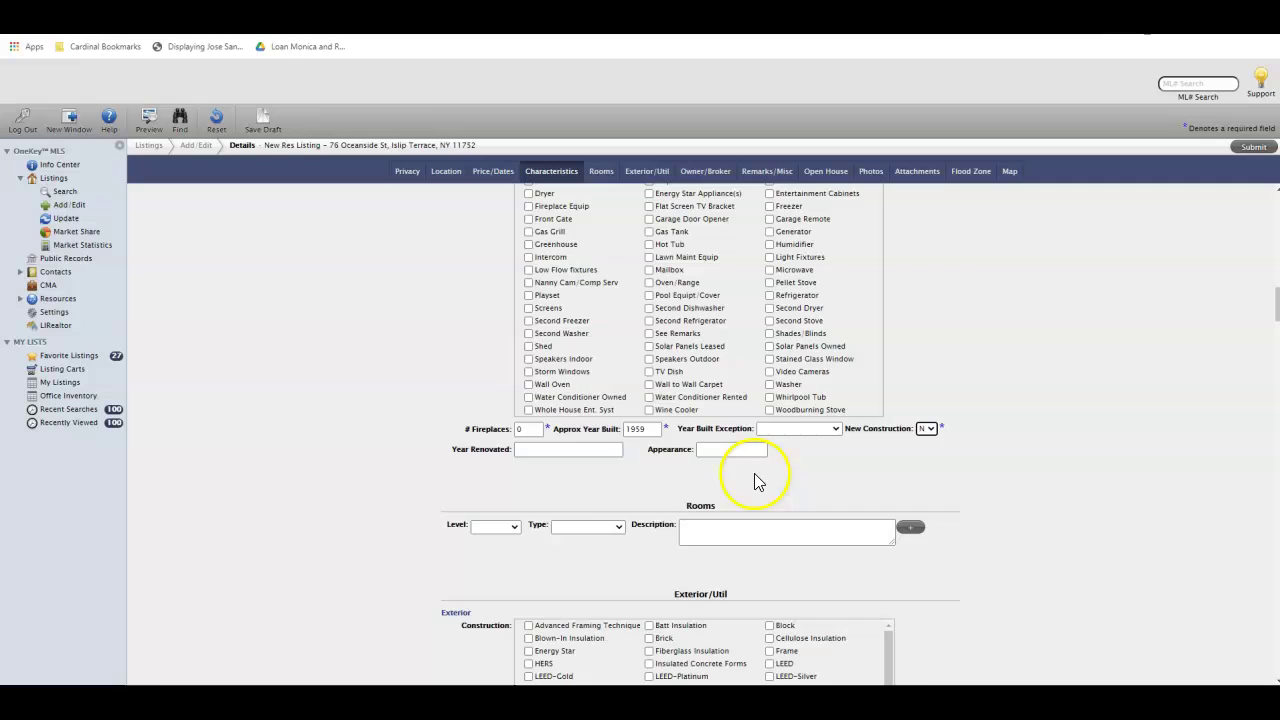
{"action": "left_click", "coordinate": [574, 449]}
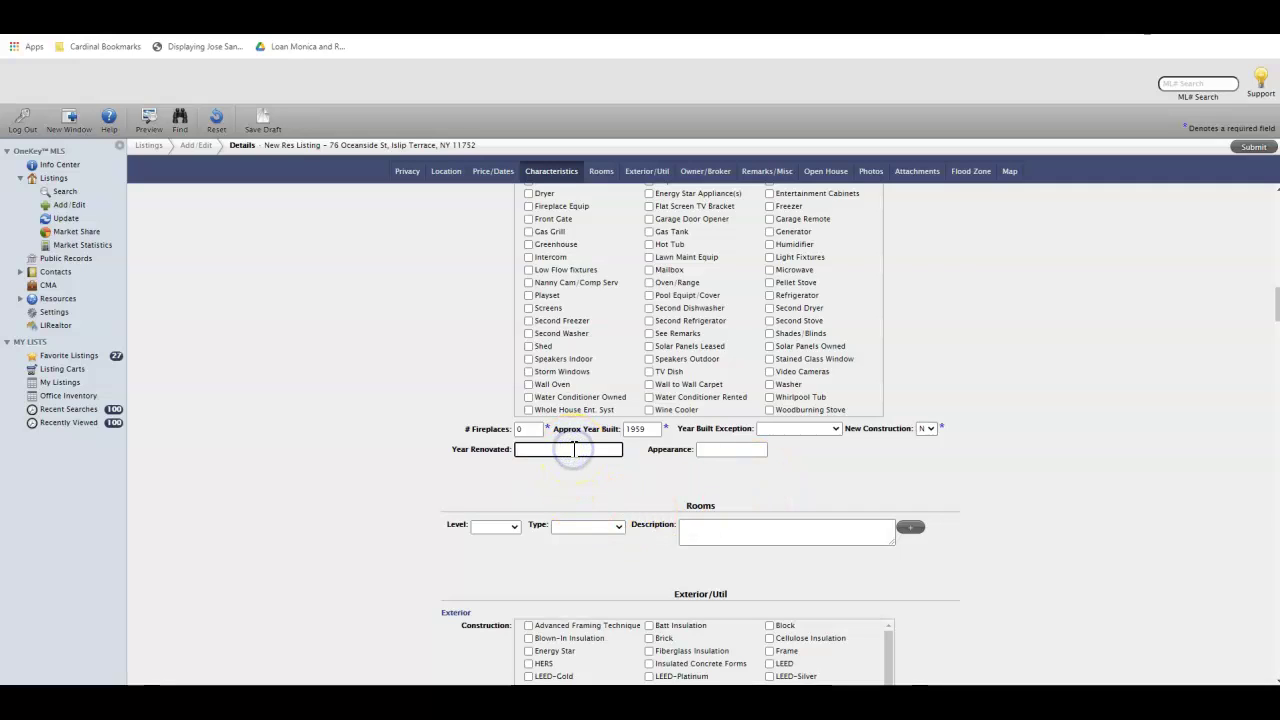
{"action": "left_click", "coordinate": [710, 449]}
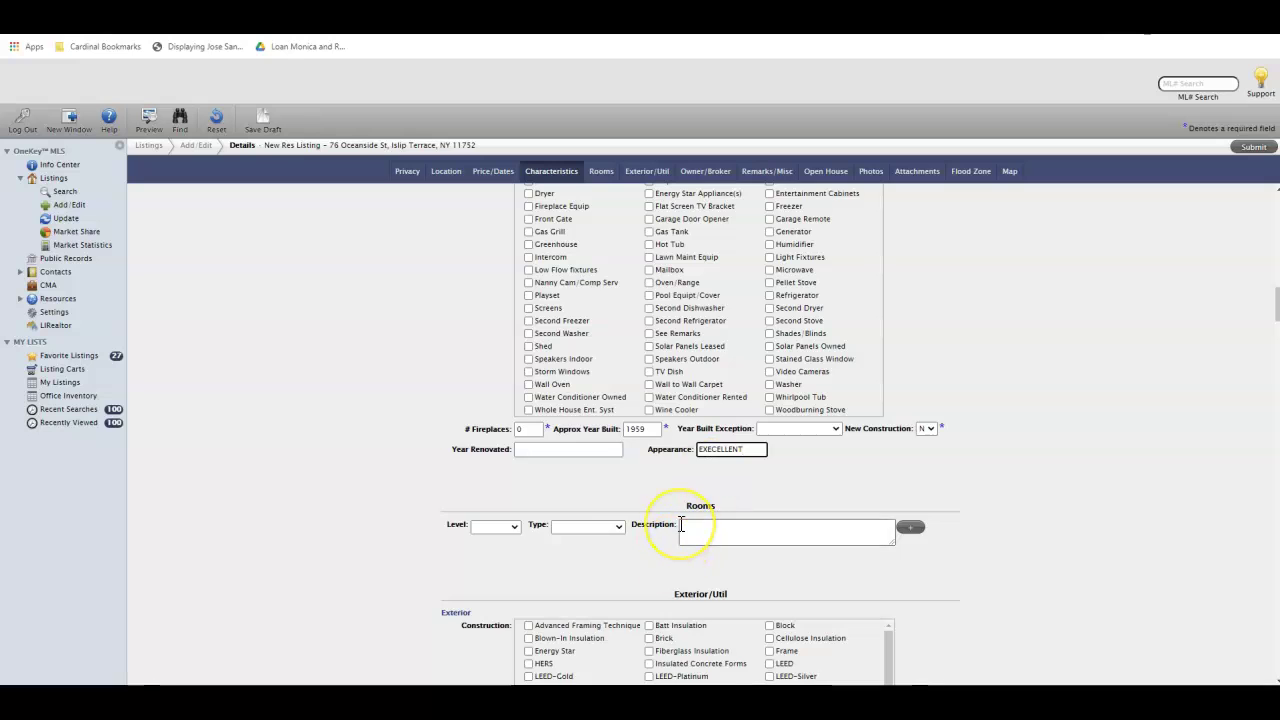
{"action": "scroll", "coordinate": [681, 524], "scroll_direction": "down", "scroll_amount": 1}
{"action": "scroll", "coordinate": [681, 524], "scroll_direction": "down", "scroll_amount": 1}
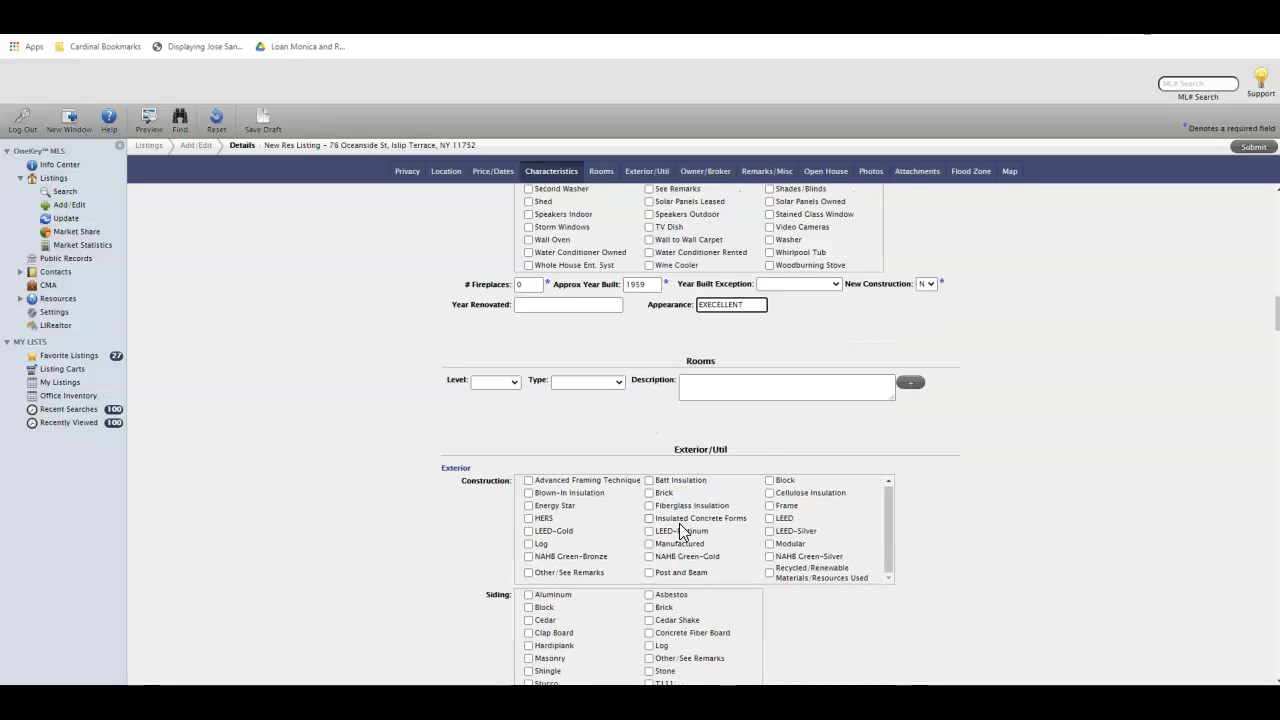
{"action": "left_click", "coordinate": [584, 410]}
{"action": "scroll", "coordinate": [583, 405], "scroll_direction": "down", "scroll_amount": 2}
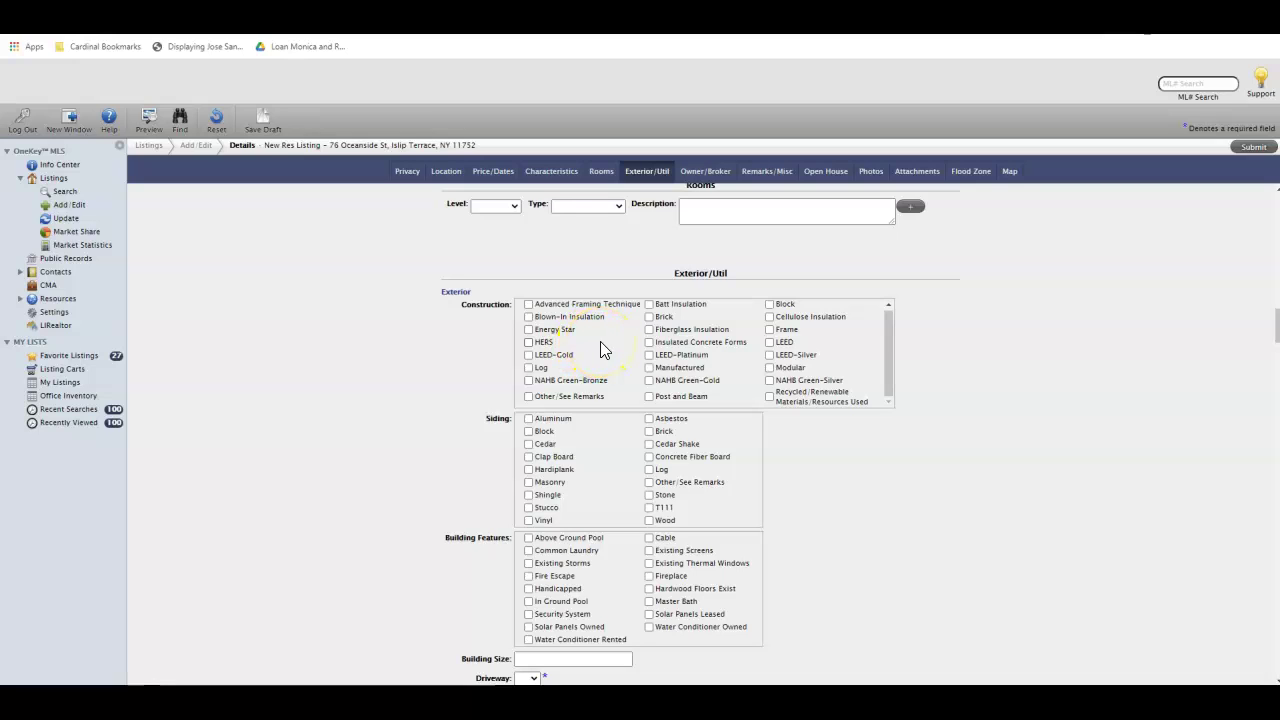
{"action": "left_click", "coordinate": [529, 421]}
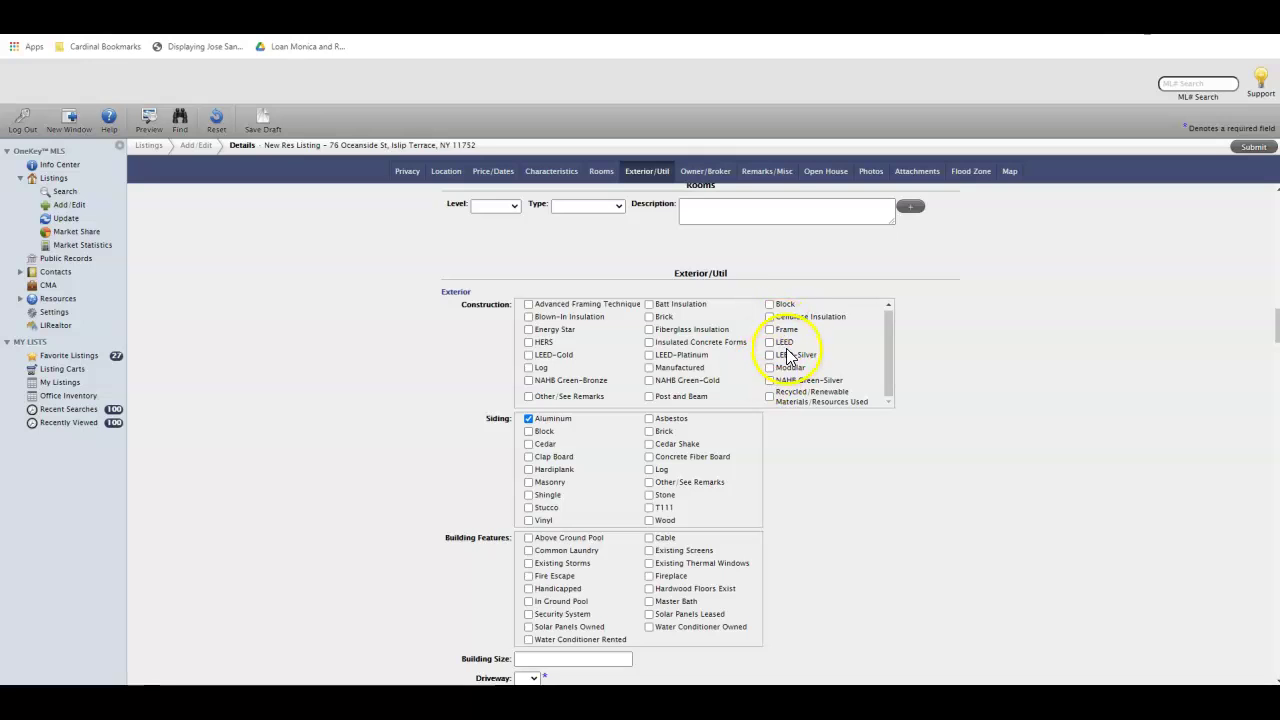
{"action": "scroll", "coordinate": [771, 424], "scroll_direction": "down", "scroll_amount": 3}
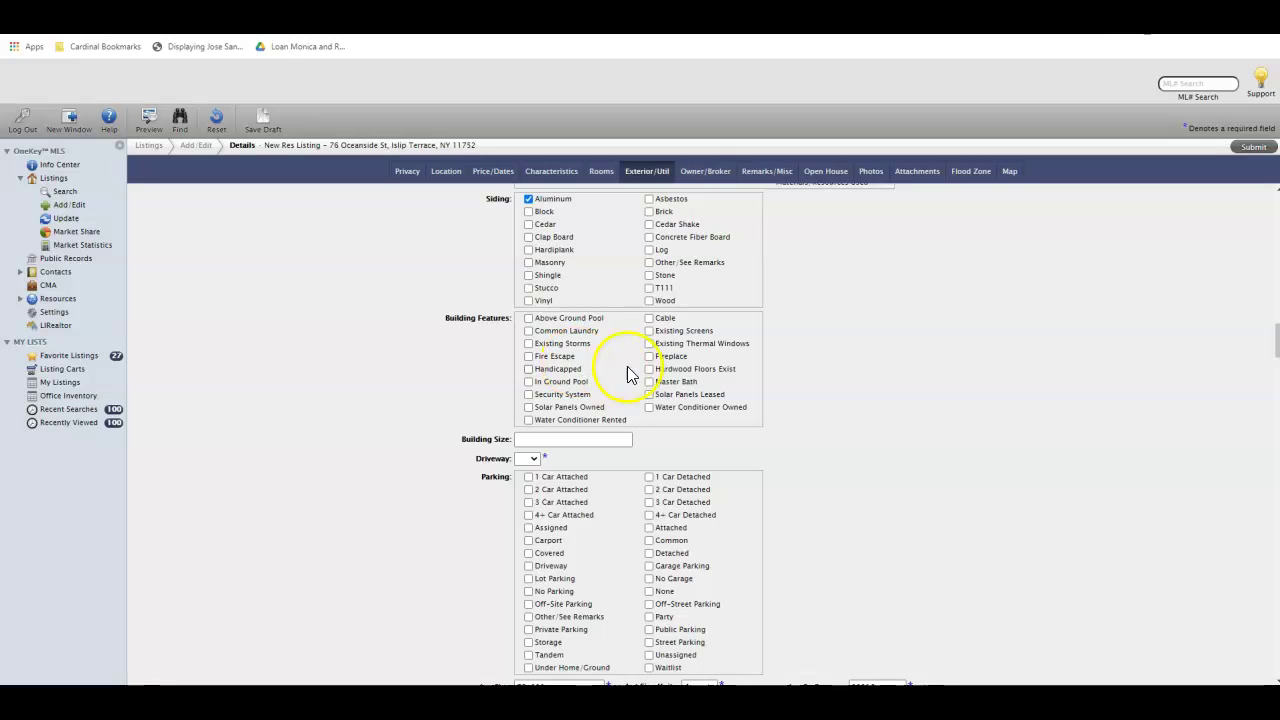
Tick 2 Car Attached under Parking.
{"action": "scroll", "coordinate": [684, 410], "scroll_direction": "down", "scroll_amount": 3}
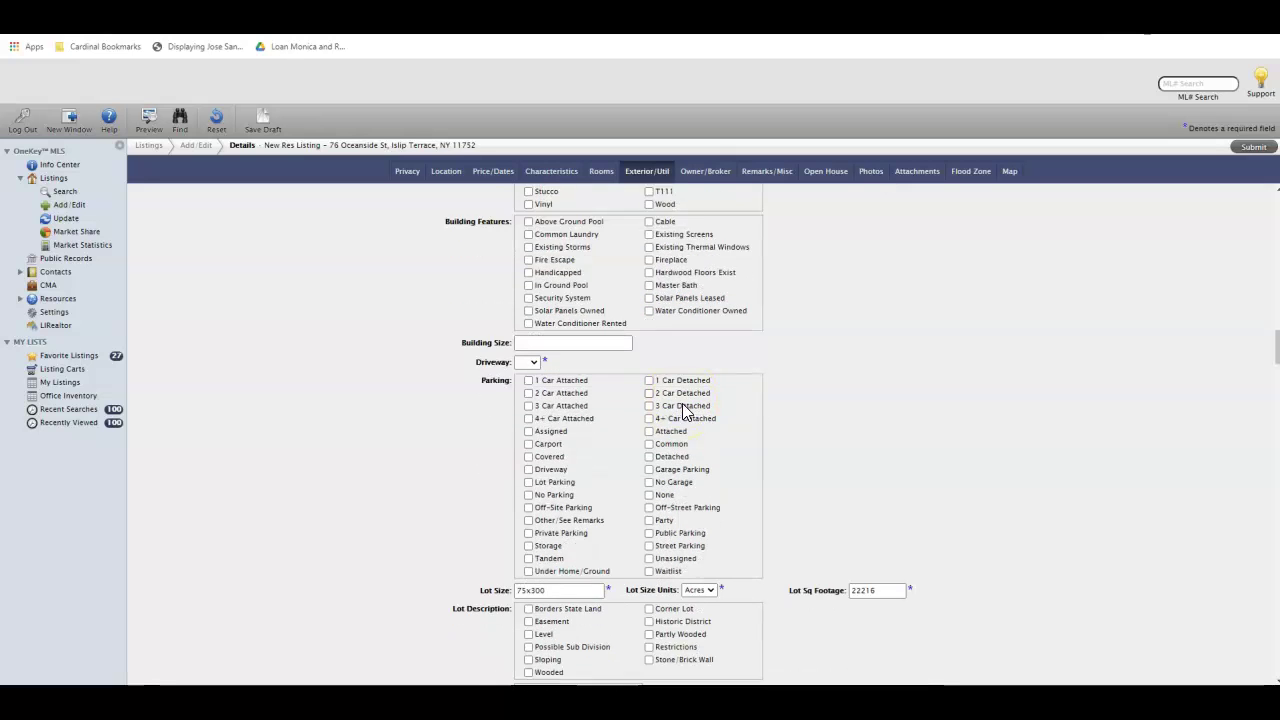
{"action": "scroll", "coordinate": [682, 403], "scroll_direction": "down", "scroll_amount": 1}
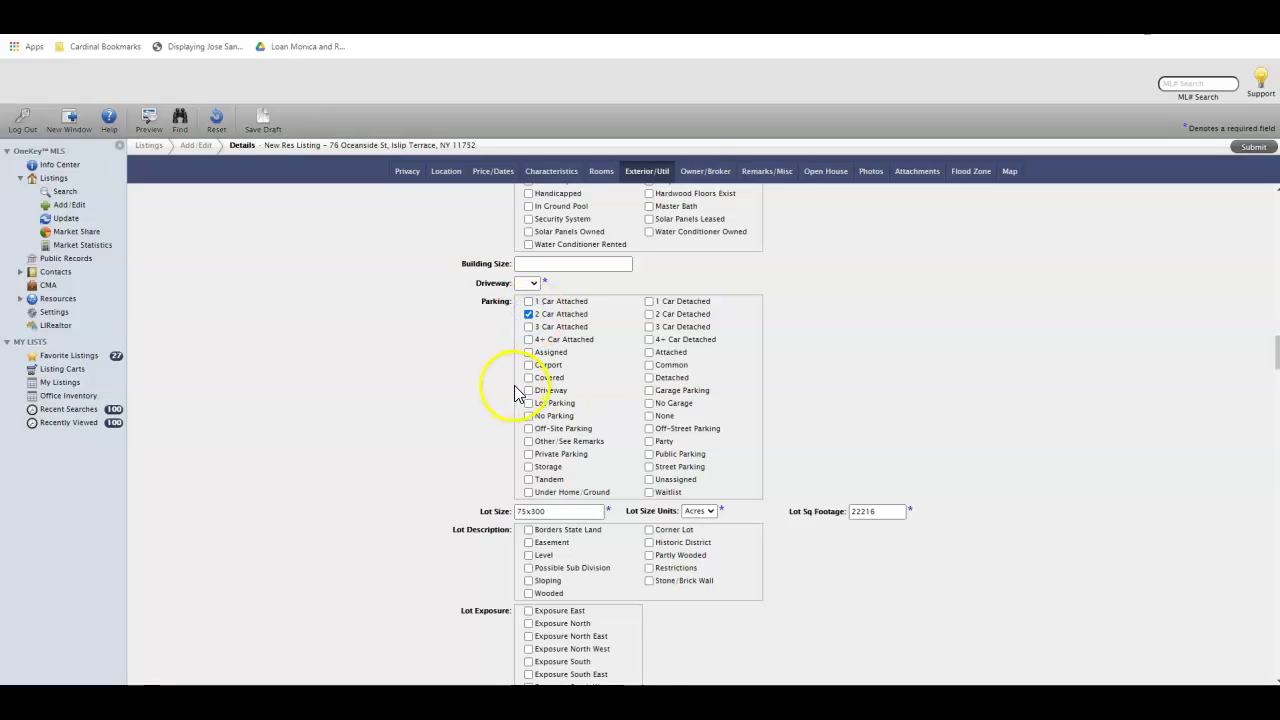
{"action": "scroll", "coordinate": [514, 385], "scroll_direction": "down", "scroll_amount": 3}
{"action": "scroll", "coordinate": [514, 385], "scroll_direction": "down", "scroll_amount": 3}
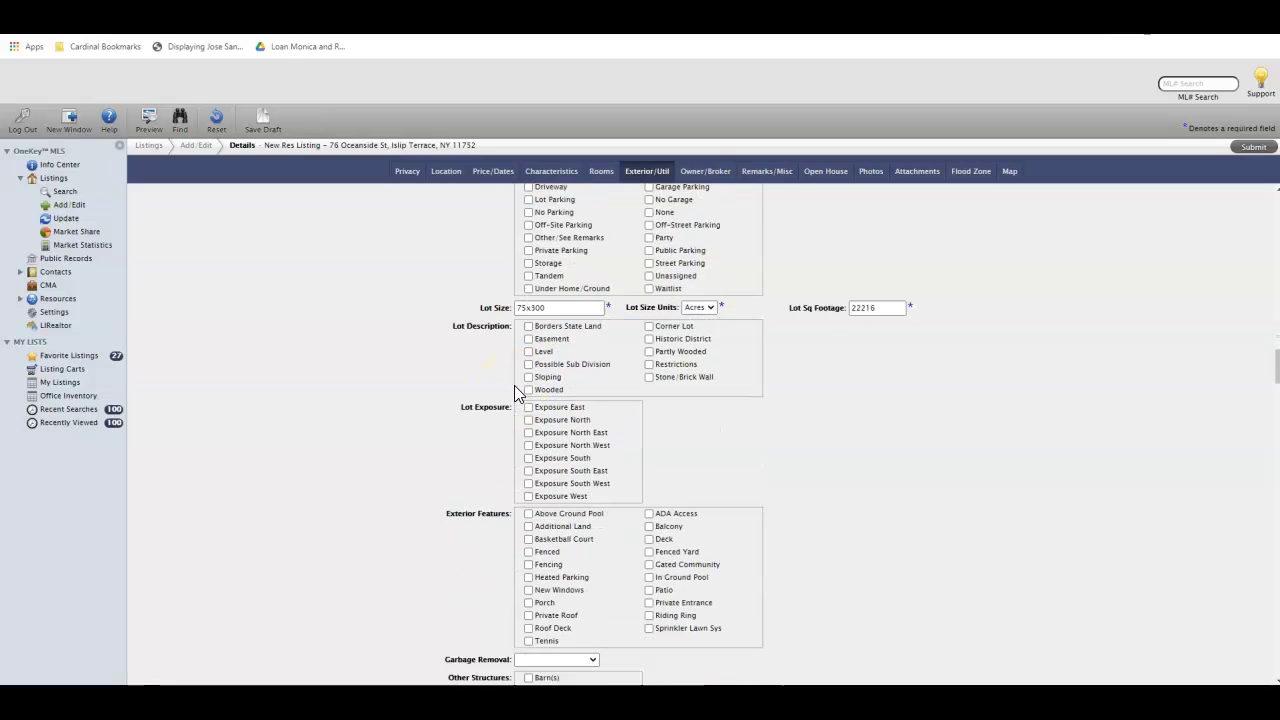
{"action": "scroll", "coordinate": [514, 385], "scroll_direction": "down", "scroll_amount": 1}
{"action": "left_click", "coordinate": [493, 318]}
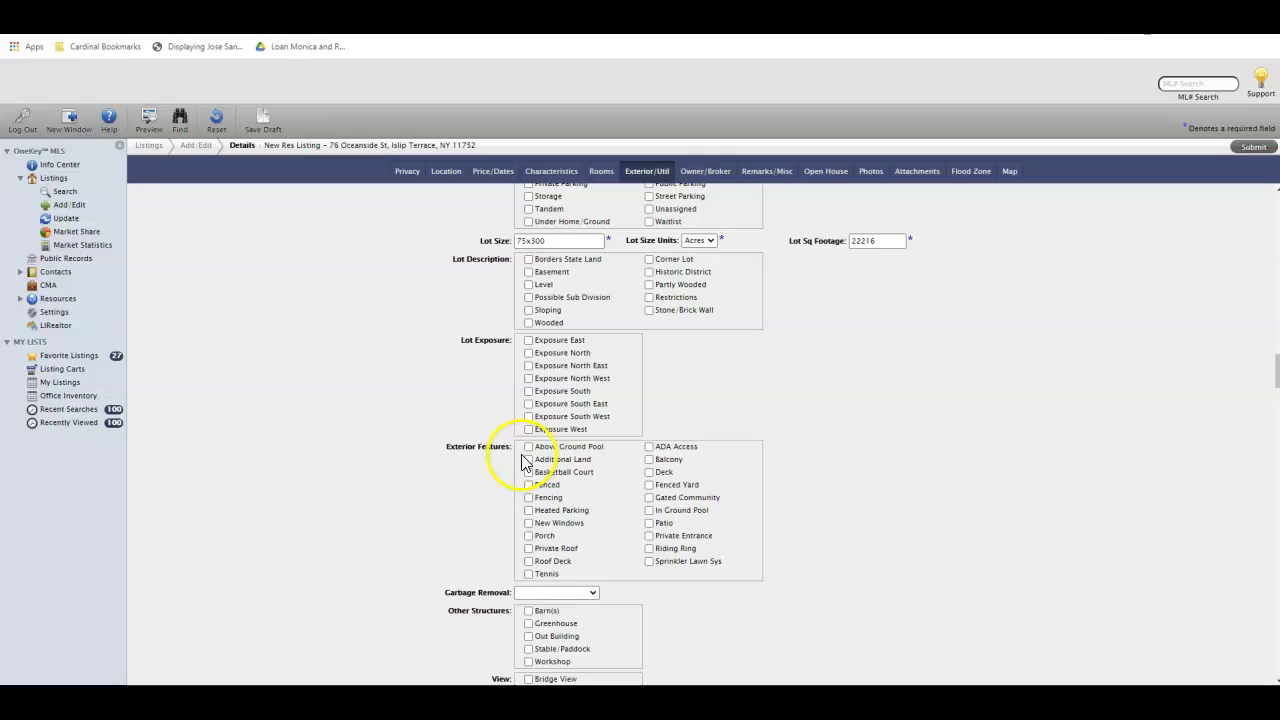
Tick Fenced Yard and Deck as exterior features.
{"action": "scroll", "coordinate": [530, 466], "scroll_direction": "down", "scroll_amount": 4}
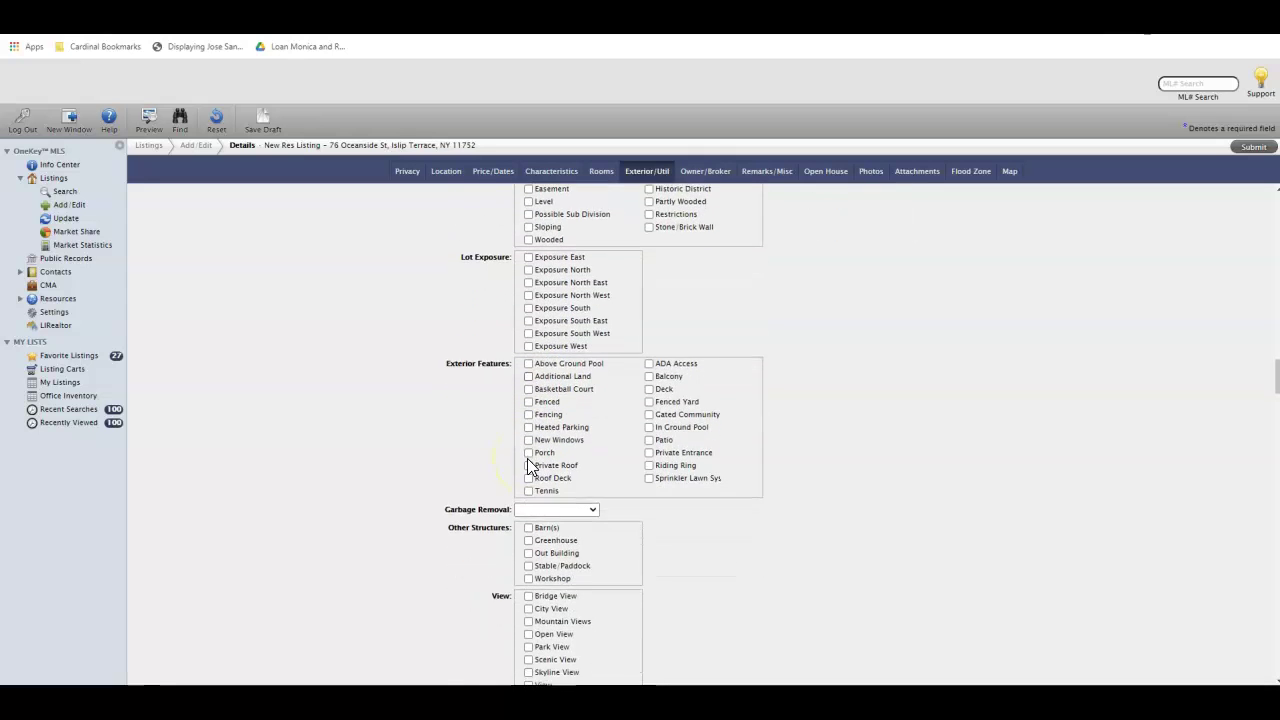
{"action": "scroll", "coordinate": [530, 466], "scroll_direction": "down", "scroll_amount": 3}
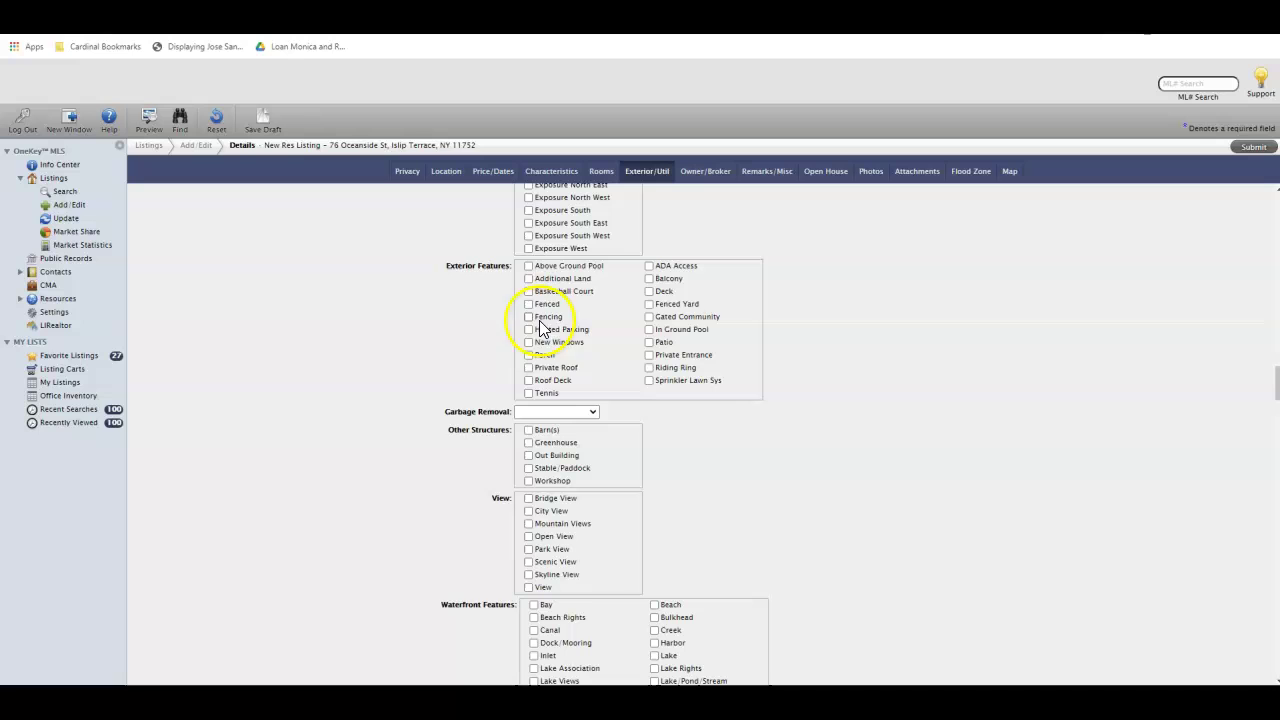
{"action": "left_click", "coordinate": [649, 305]}
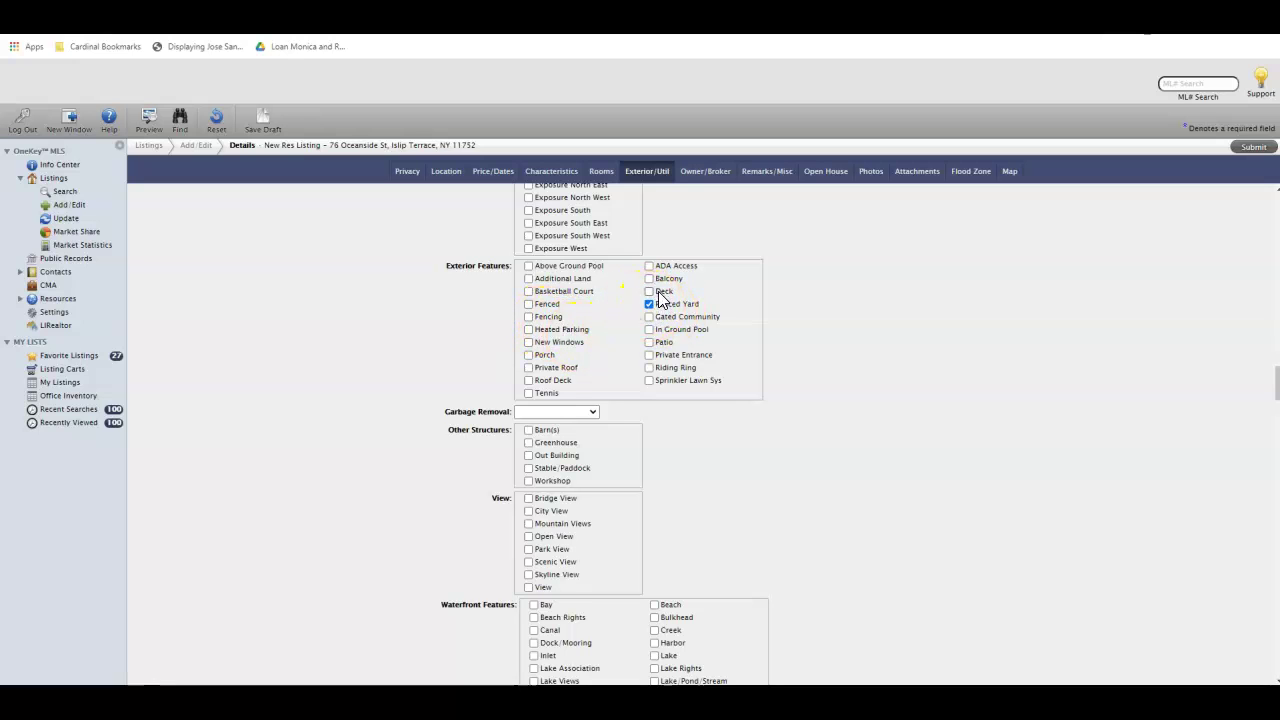
{"action": "left_click", "coordinate": [649, 291]}
Tick Municipal under Sewer in the Utilities section.
{"action": "scroll", "coordinate": [636, 408], "scroll_direction": "down", "scroll_amount": 5}
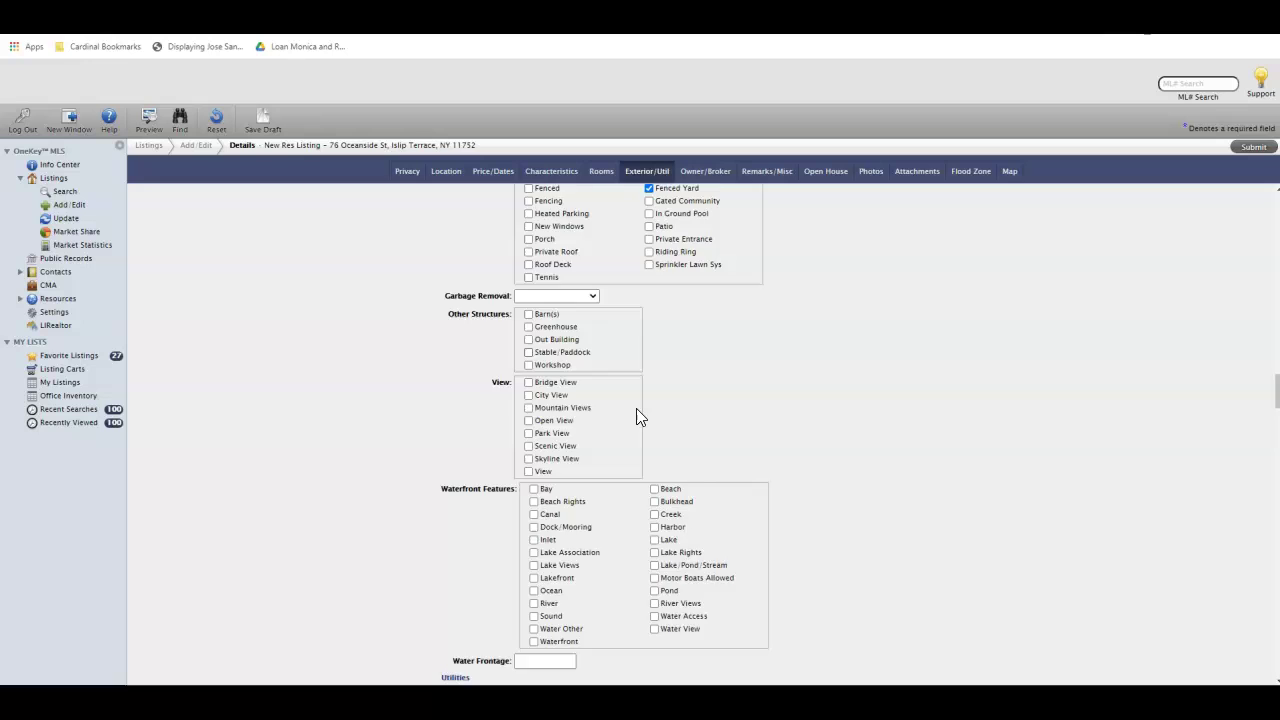
{"action": "scroll", "coordinate": [636, 408], "scroll_direction": "down", "scroll_amount": 5}
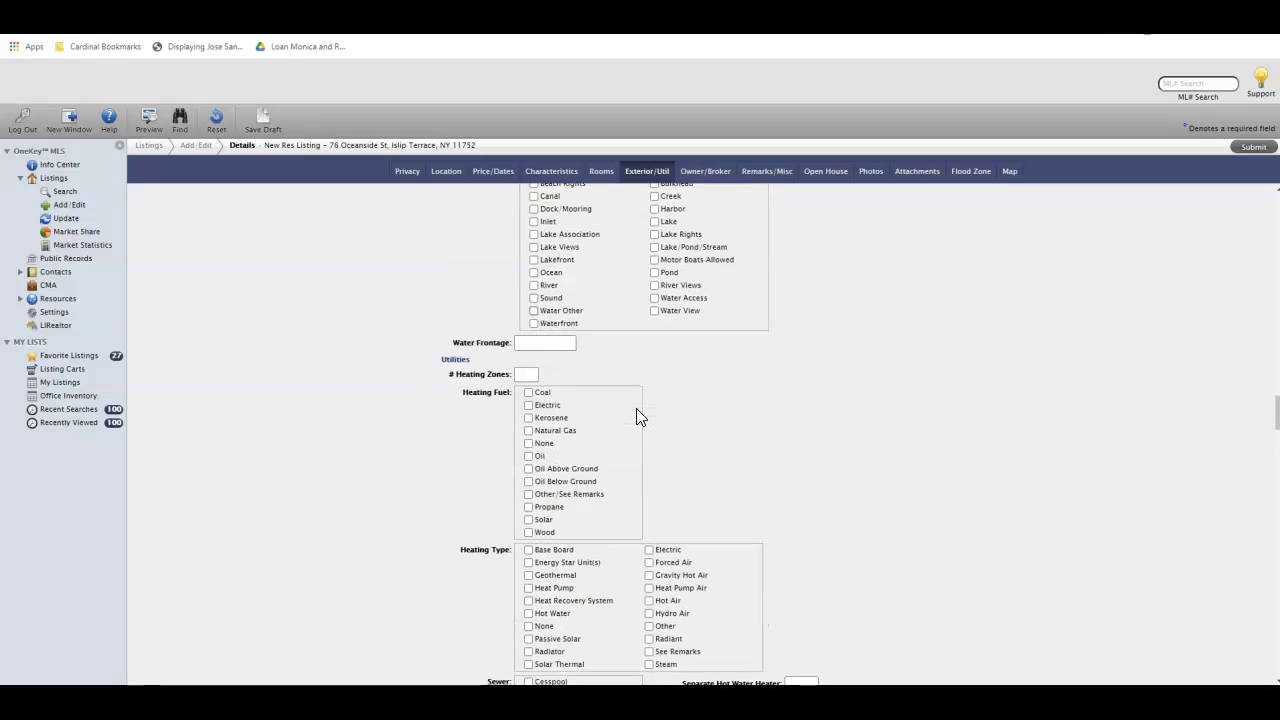
{"action": "scroll", "coordinate": [636, 408], "scroll_direction": "up", "scroll_amount": 1}
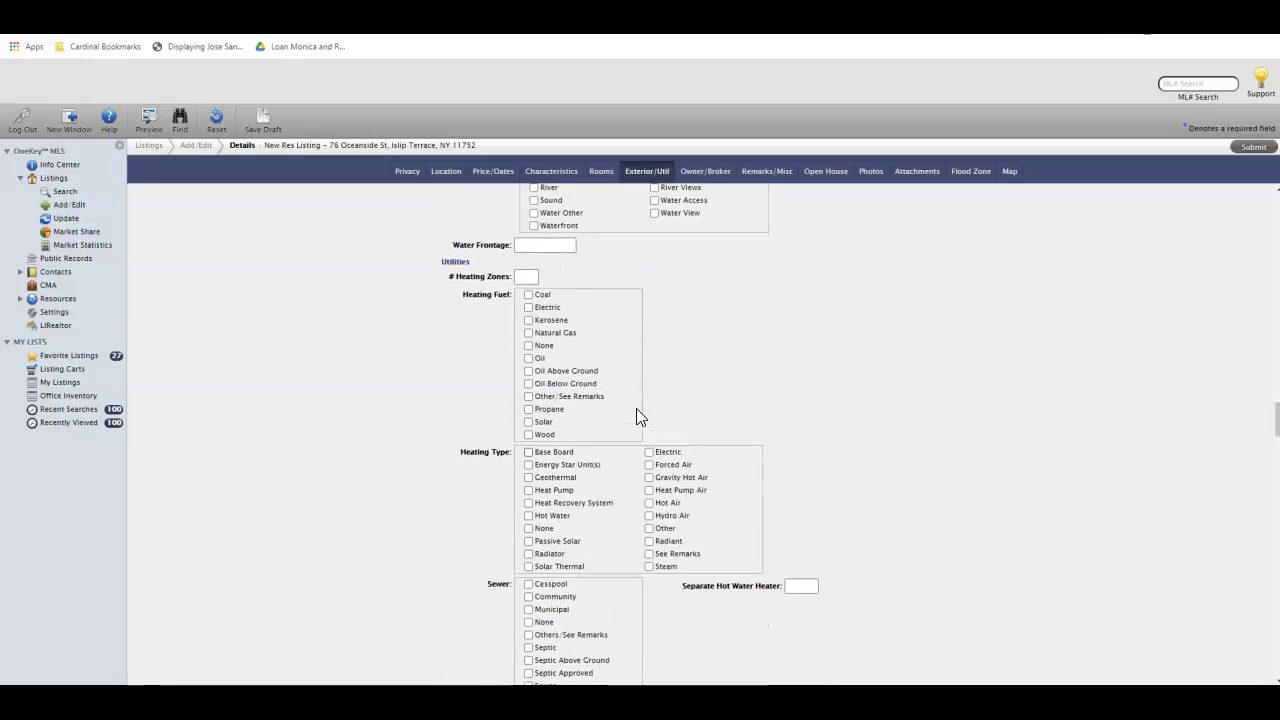
{"action": "scroll", "coordinate": [636, 408], "scroll_direction": "down", "scroll_amount": 1}
{"action": "scroll", "coordinate": [636, 408], "scroll_direction": "up", "scroll_amount": 2}
{"action": "scroll", "coordinate": [636, 408], "scroll_direction": "up", "scroll_amount": 5}
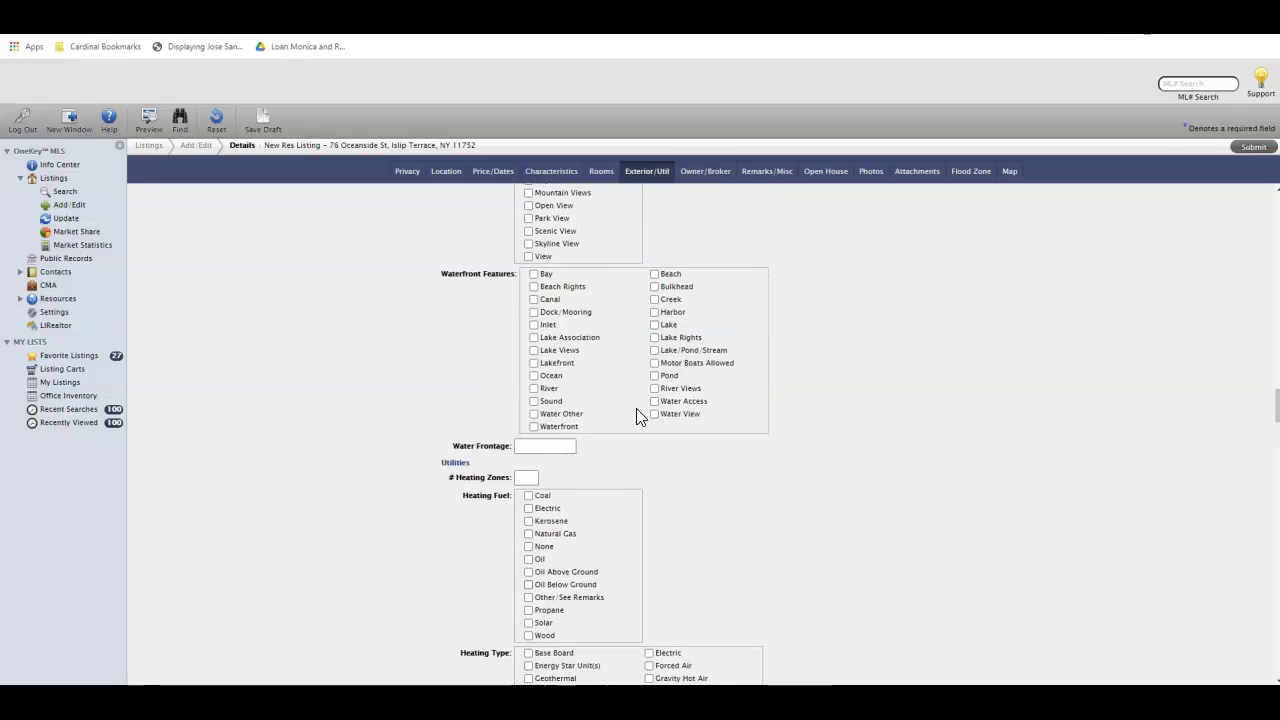
{"action": "scroll", "coordinate": [636, 408], "scroll_direction": "up", "scroll_amount": 2}
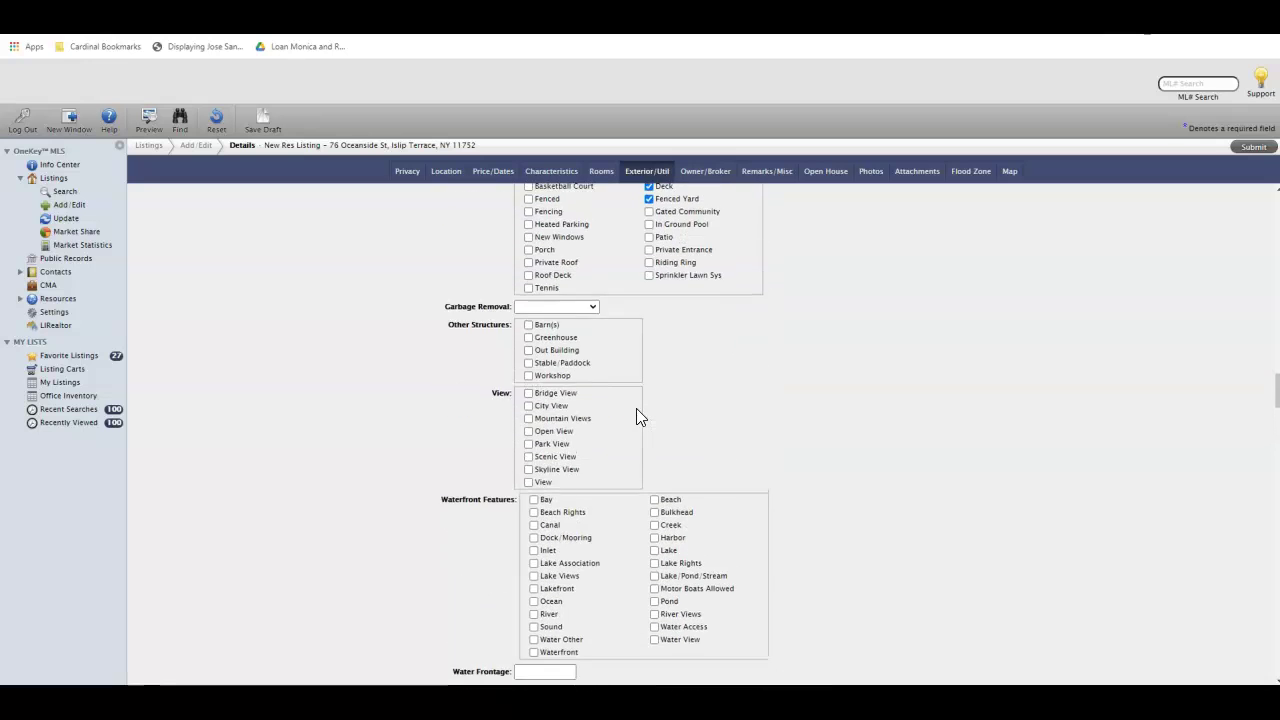
{"action": "scroll", "coordinate": [636, 408], "scroll_direction": "down", "scroll_amount": 2}
{"action": "scroll", "coordinate": [636, 408], "scroll_direction": "down", "scroll_amount": 4}
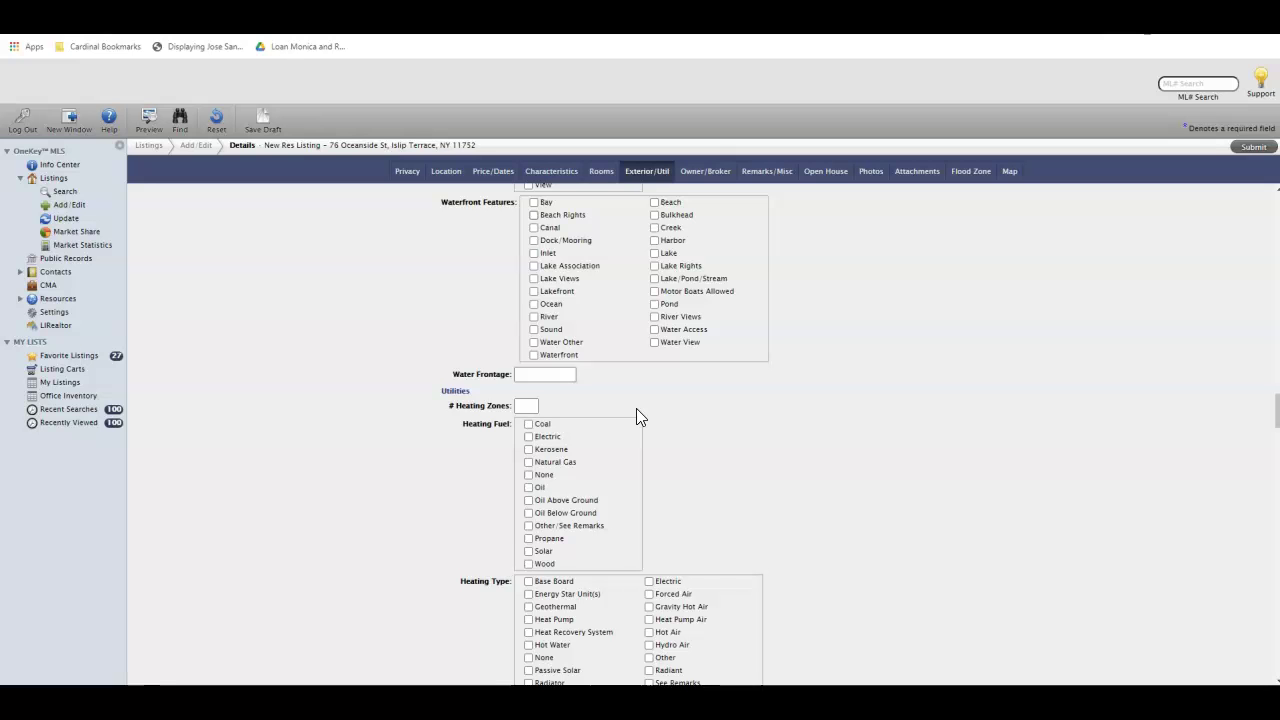
{"action": "scroll", "coordinate": [636, 408], "scroll_direction": "down", "scroll_amount": 6}
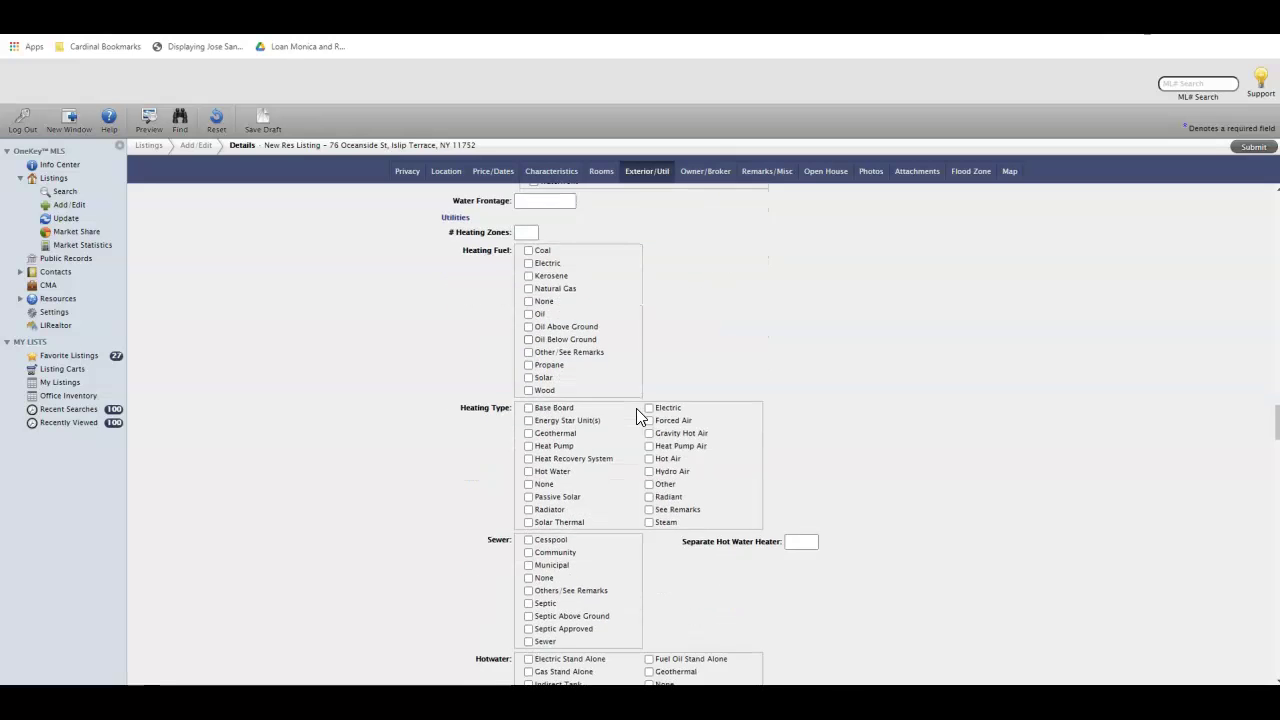
{"action": "scroll", "coordinate": [636, 408], "scroll_direction": "down", "scroll_amount": 1}
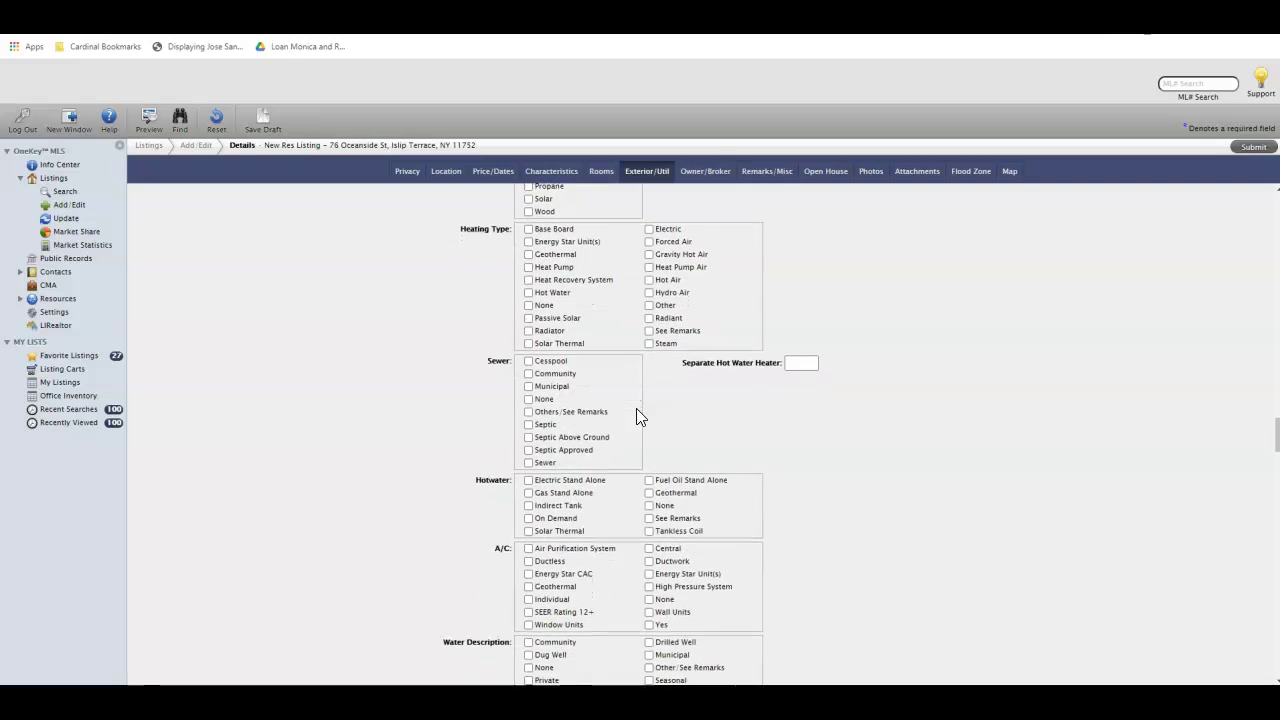
{"action": "left_click", "coordinate": [529, 384]}
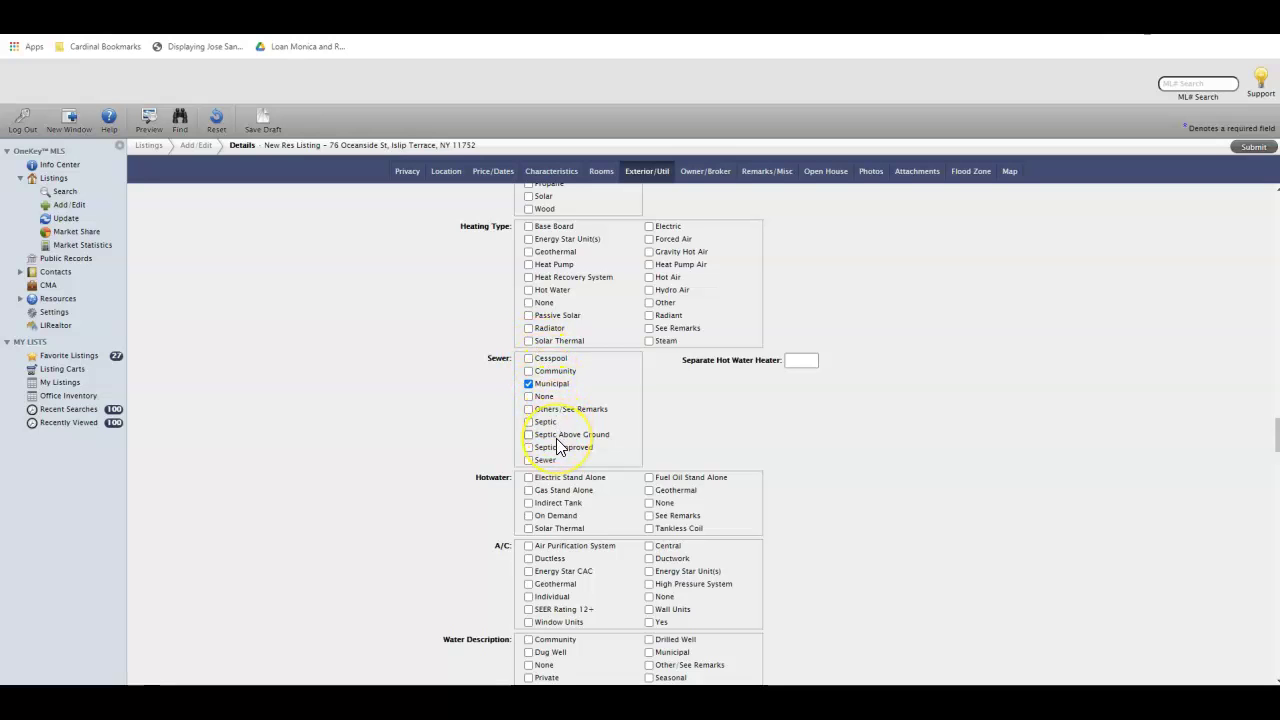
{"action": "scroll", "coordinate": [558, 446], "scroll_direction": "down", "scroll_amount": 1}
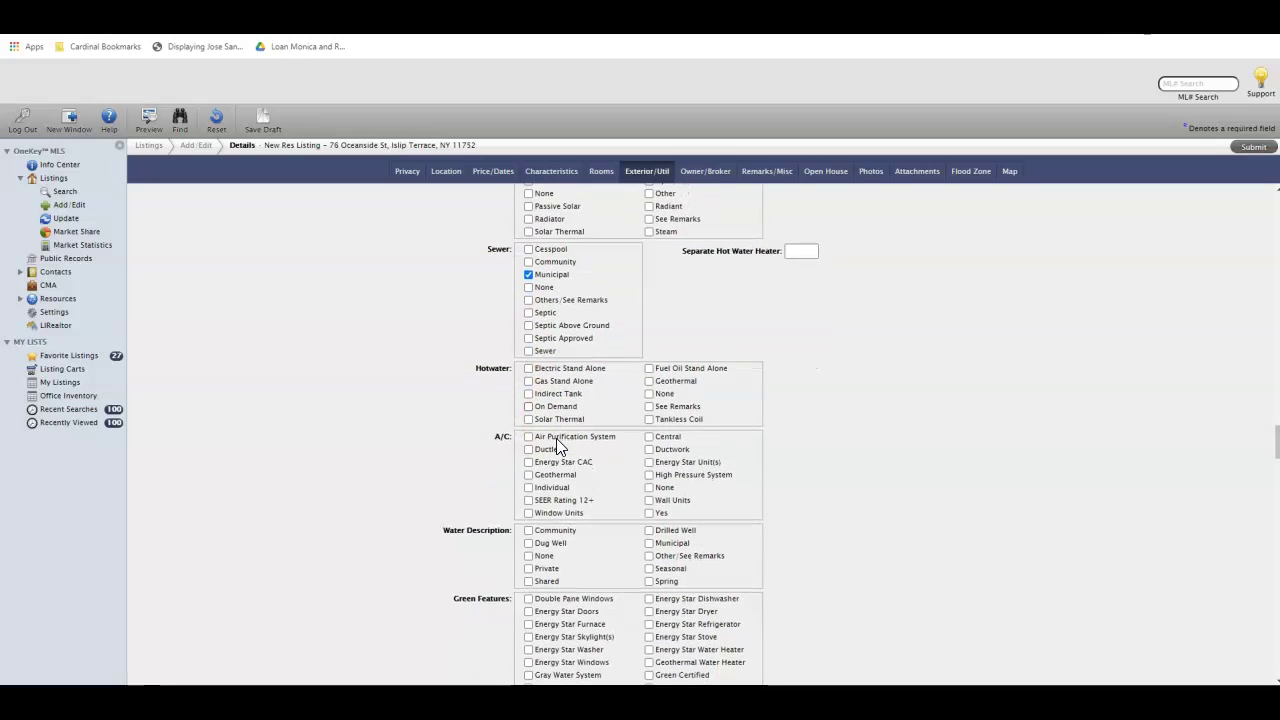
{"action": "scroll", "coordinate": [556, 446], "scroll_direction": "up", "scroll_amount": 1}
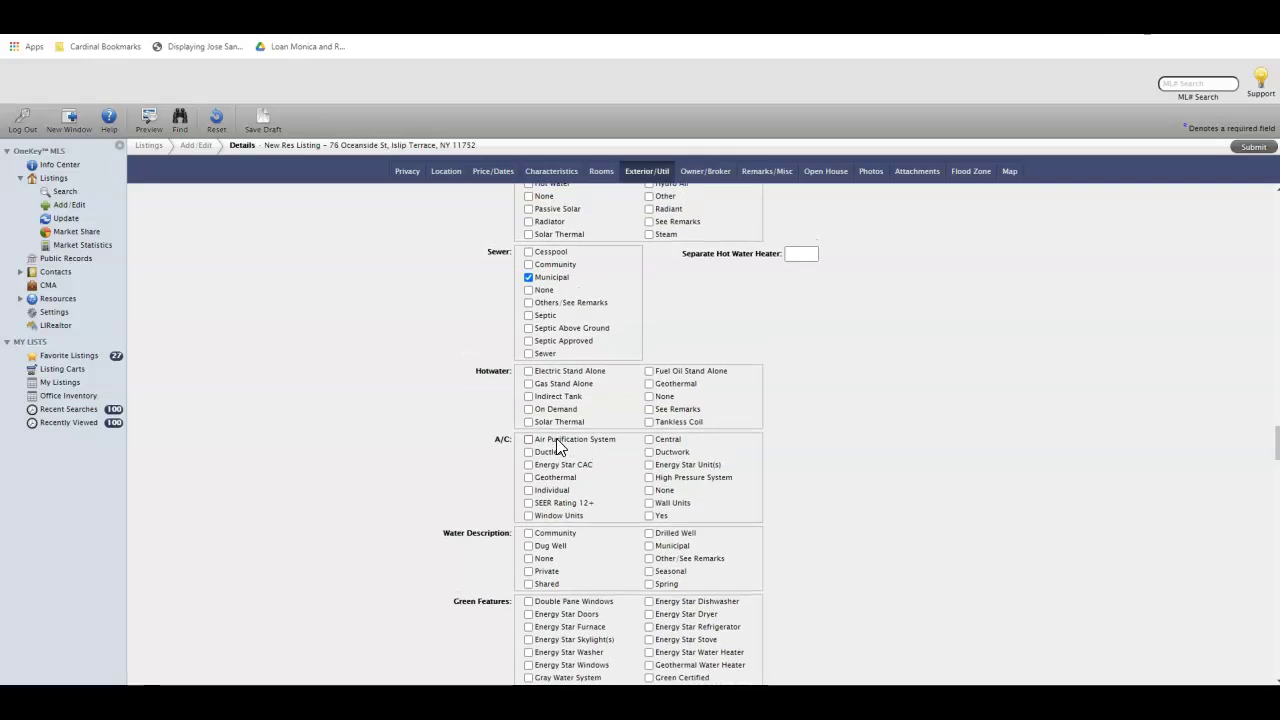
{"action": "scroll", "coordinate": [556, 438], "scroll_direction": "down", "scroll_amount": 1}
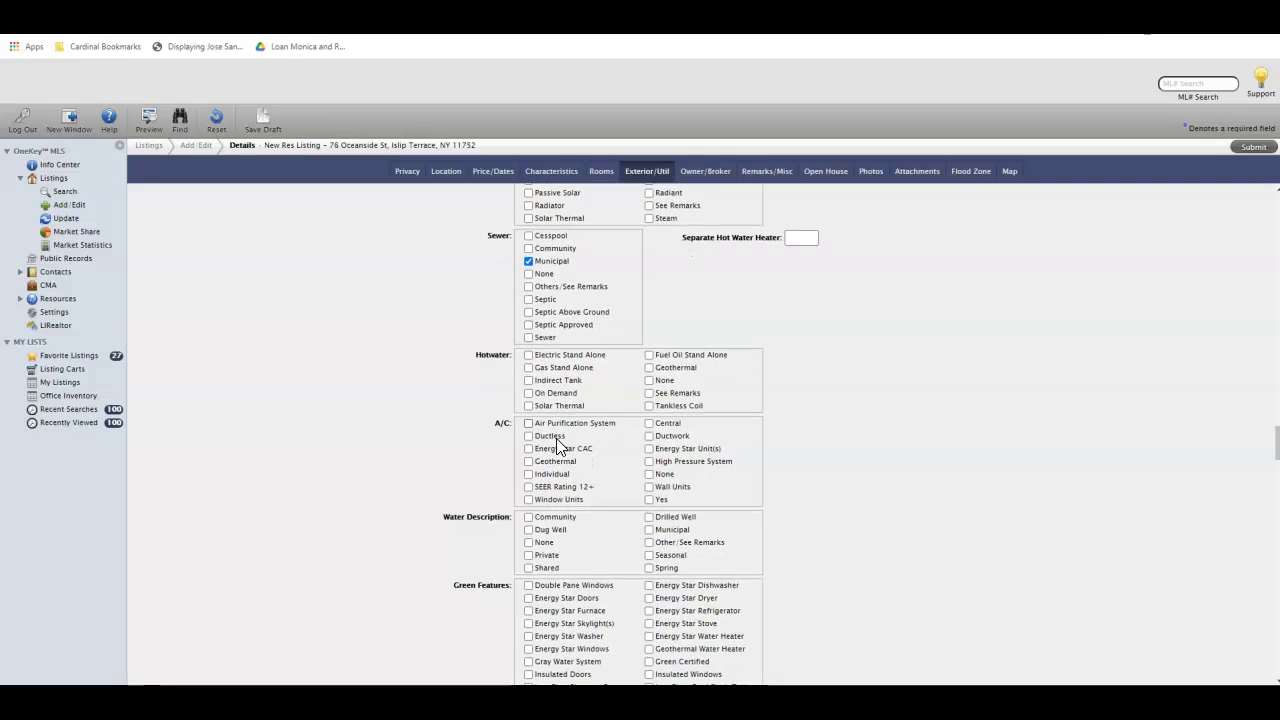
{"action": "scroll", "coordinate": [556, 438], "scroll_direction": "down", "scroll_amount": 1}
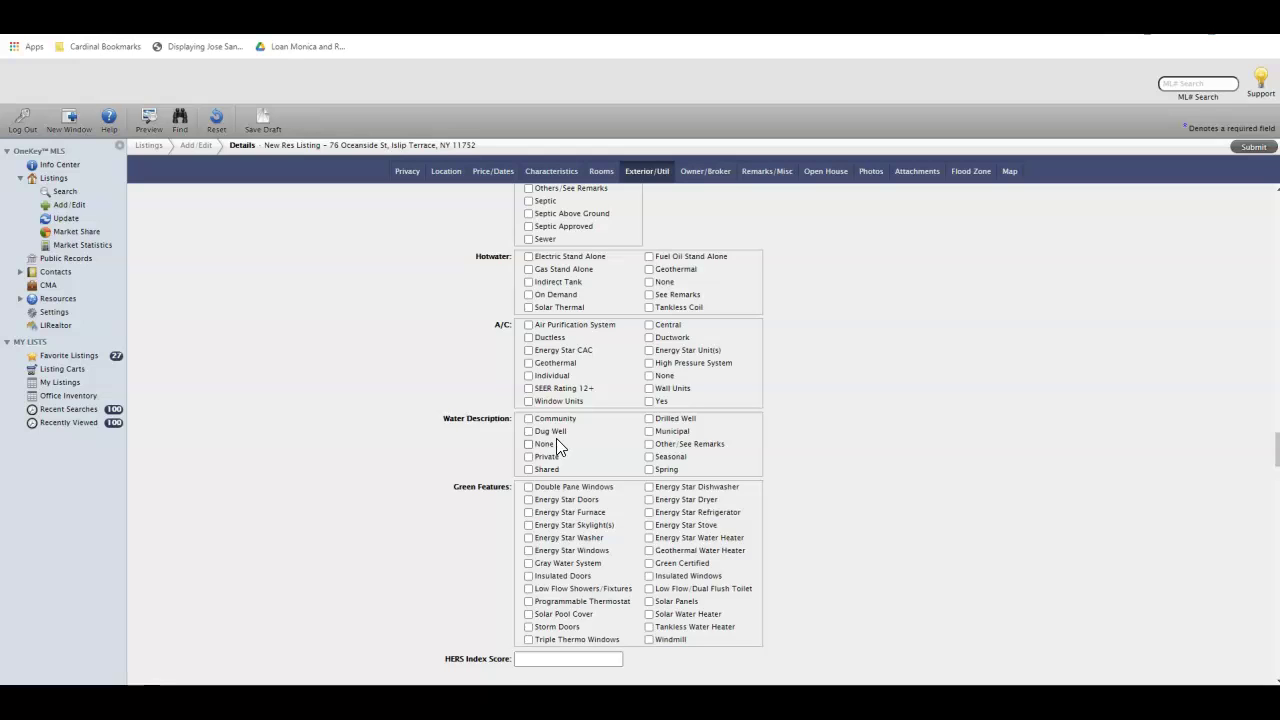
{"action": "scroll", "coordinate": [556, 438], "scroll_direction": "up", "scroll_amount": 2}
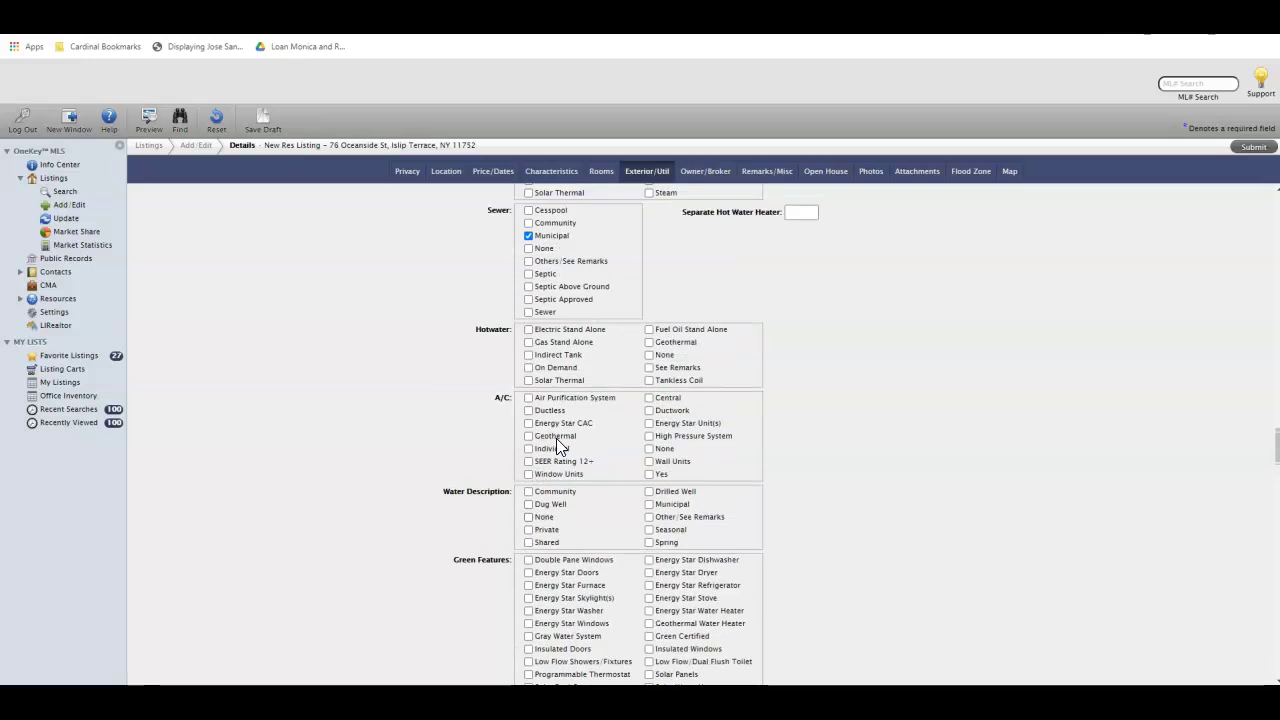
{"action": "scroll", "coordinate": [557, 445], "scroll_direction": "down", "scroll_amount": 1}
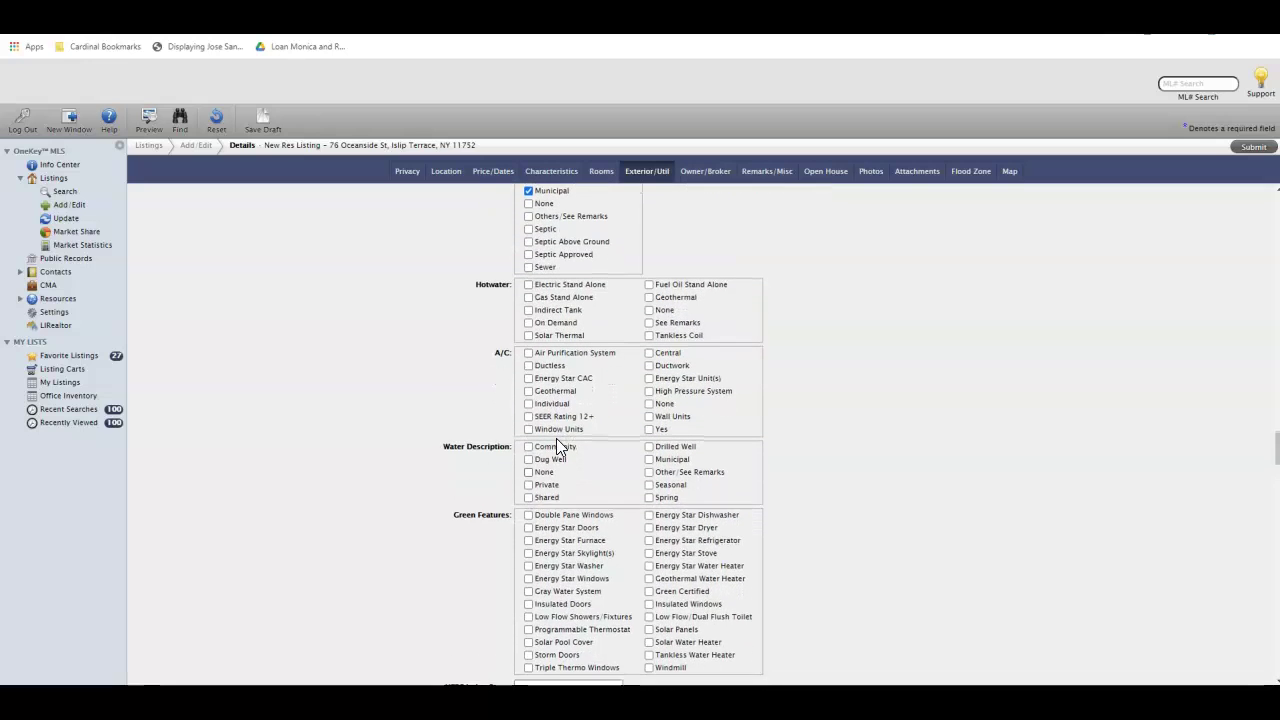
{"action": "scroll", "coordinate": [556, 445], "scroll_direction": "down", "scroll_amount": 1}
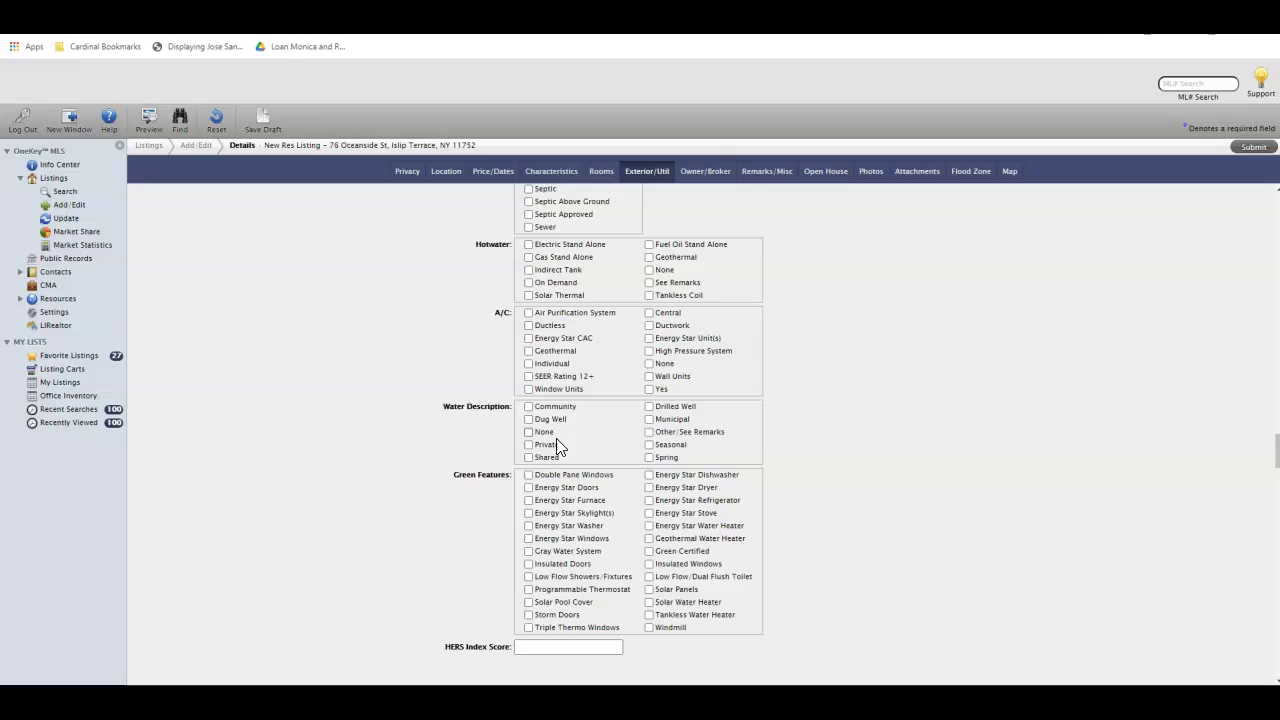
{"action": "scroll", "coordinate": [556, 445], "scroll_direction": "down", "scroll_amount": 1}
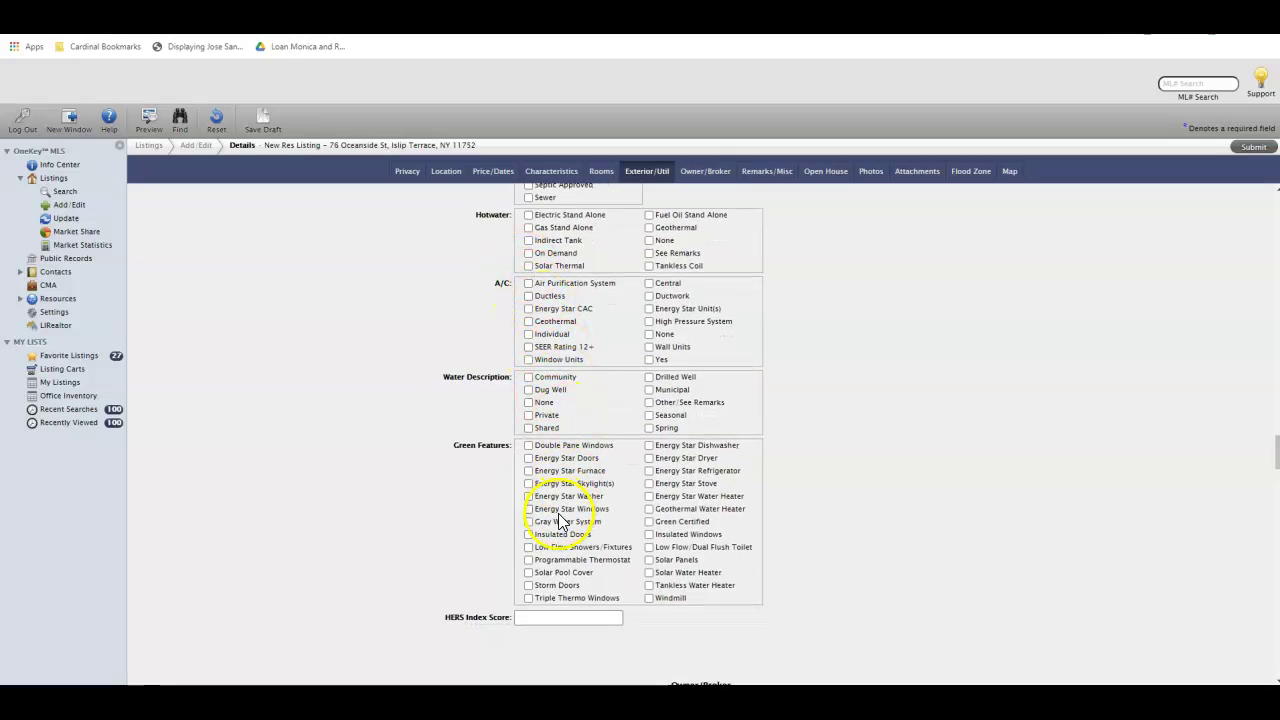
{"action": "scroll", "coordinate": [560, 521], "scroll_direction": "down", "scroll_amount": 3}
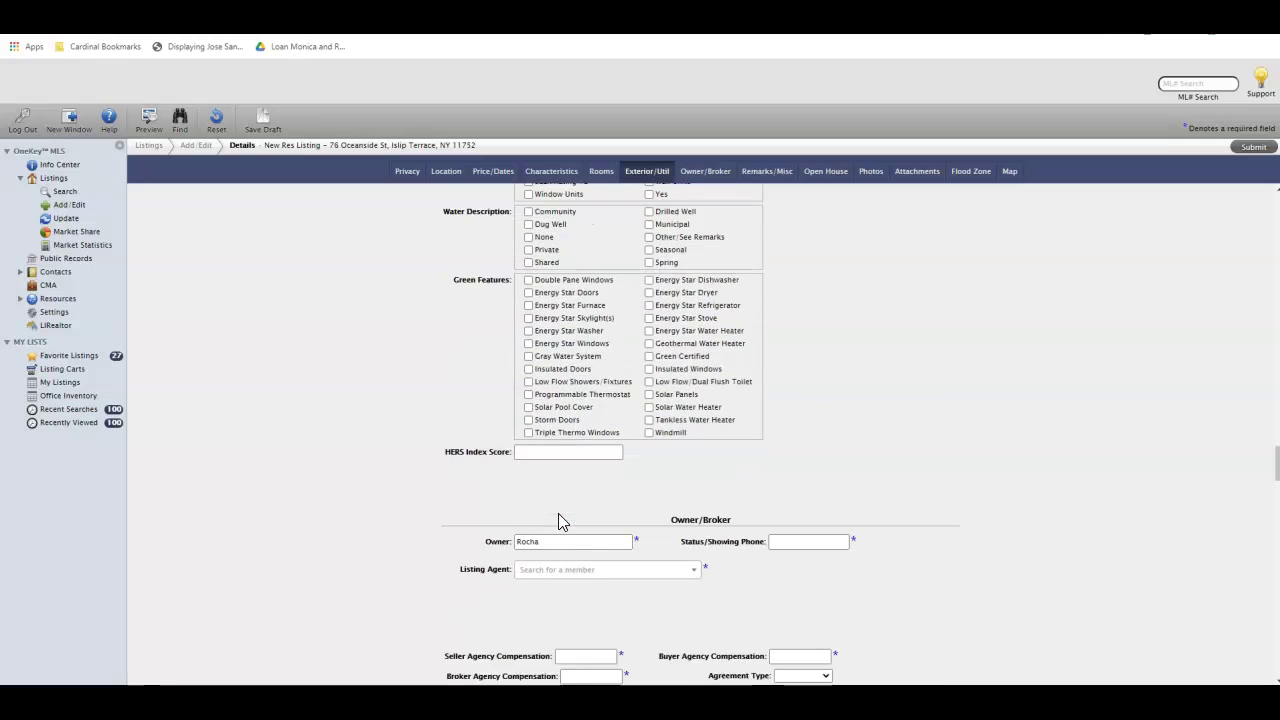
Enter the showing phone number in the Owner/Broker Status/Showing Phone field.
{"action": "scroll", "coordinate": [559, 521], "scroll_direction": "down", "scroll_amount": 2}
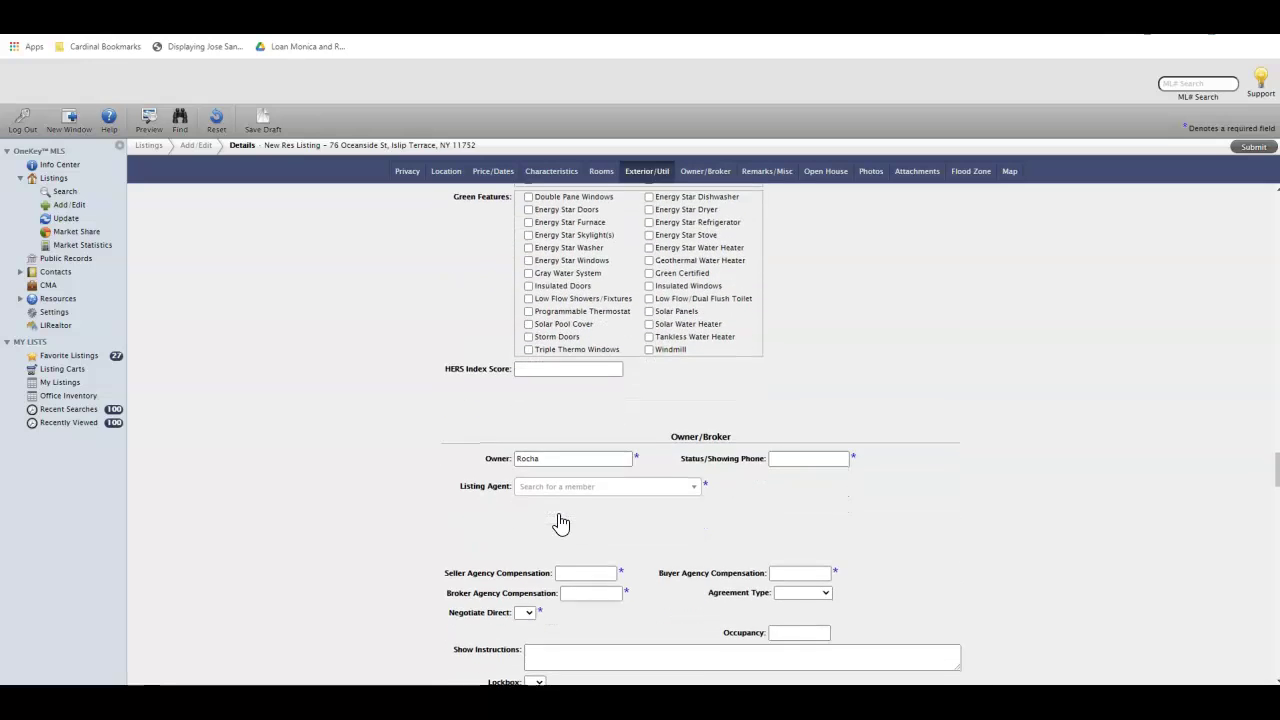
{"action": "scroll", "coordinate": [558, 520], "scroll_direction": "down", "scroll_amount": 2}
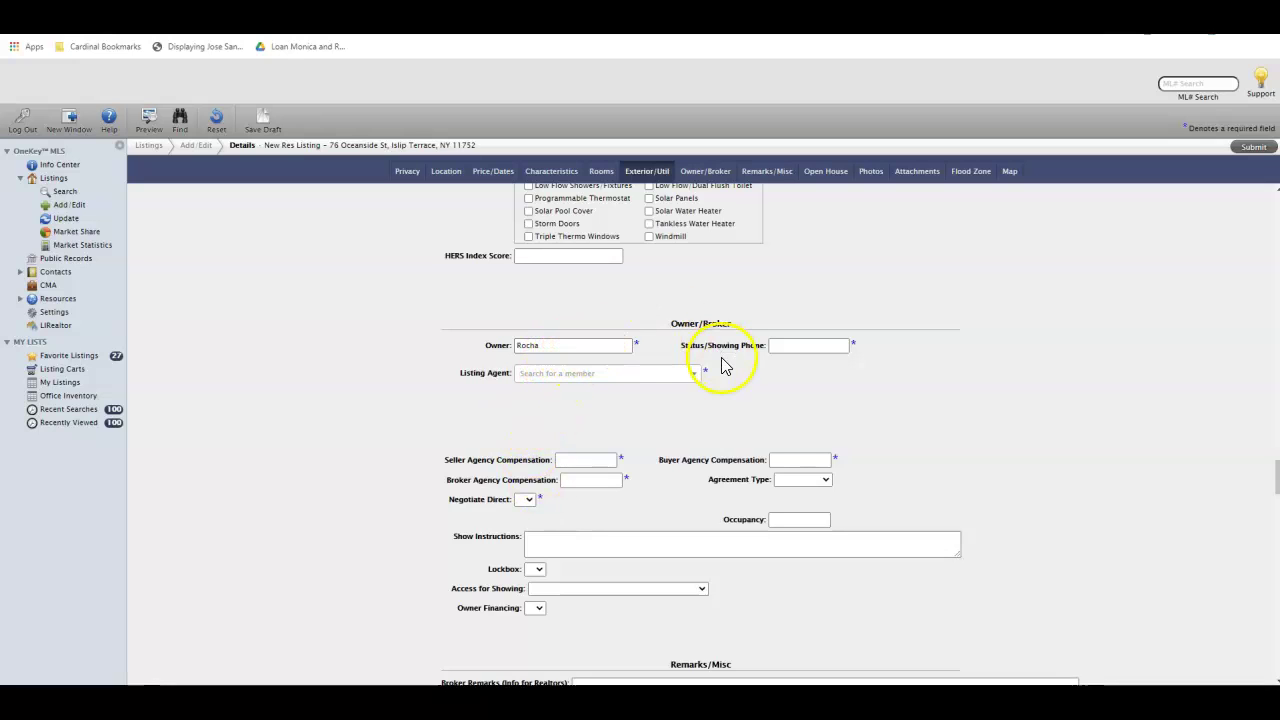
{"action": "left_click", "coordinate": [788, 344]}
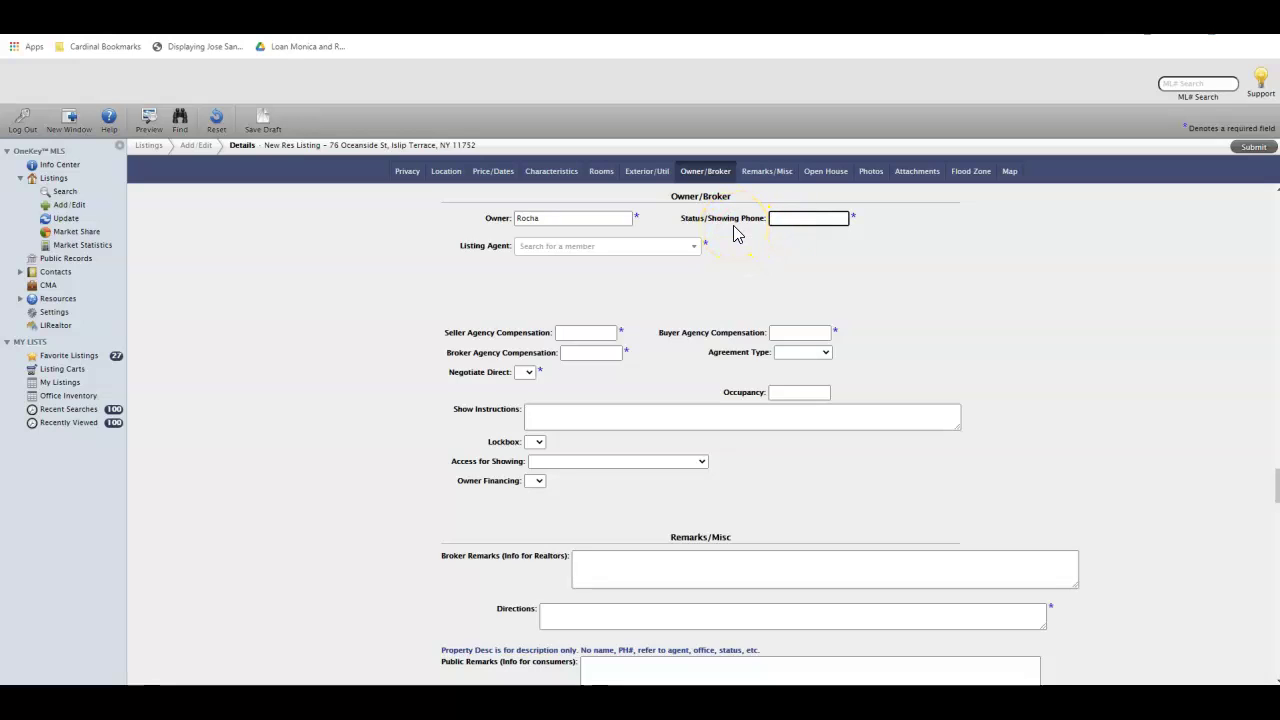
{"action": "left_click", "coordinate": [801, 221]}
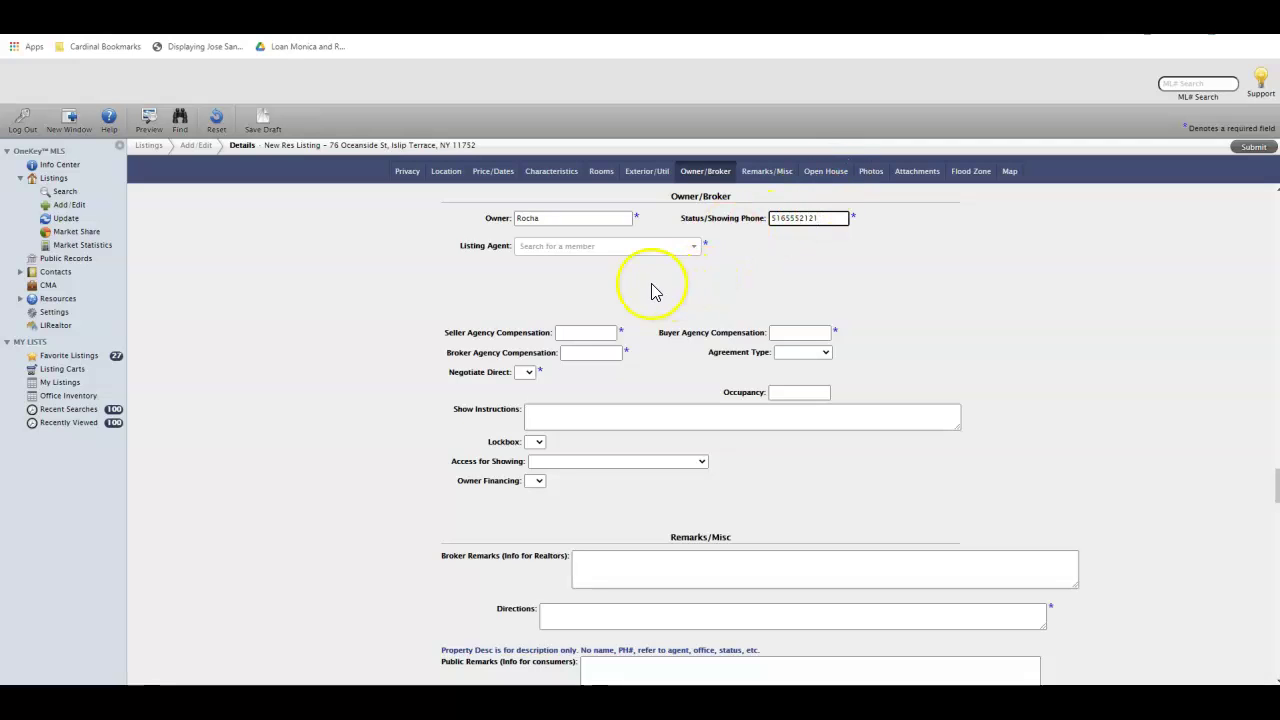
Search members by the agent's name and pick the matching listing agent.
{"action": "left_click", "coordinate": [692, 250]}
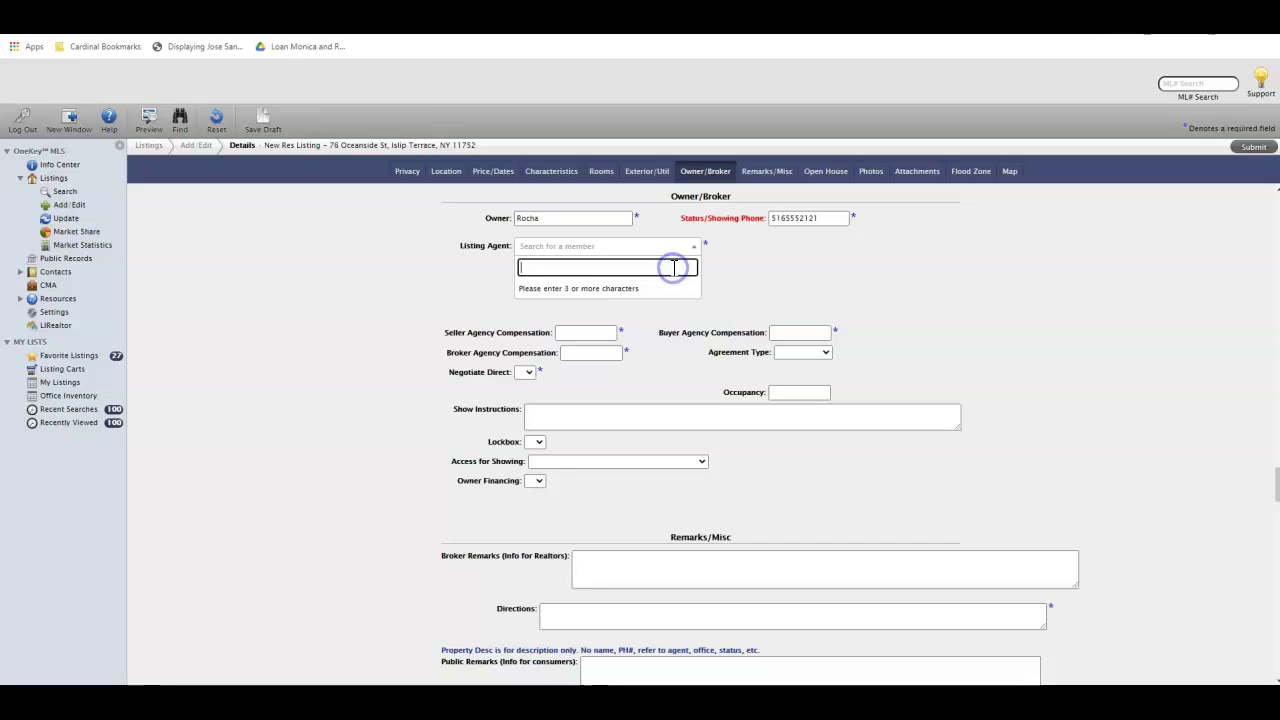
{"action": "type", "text": "DIE"}
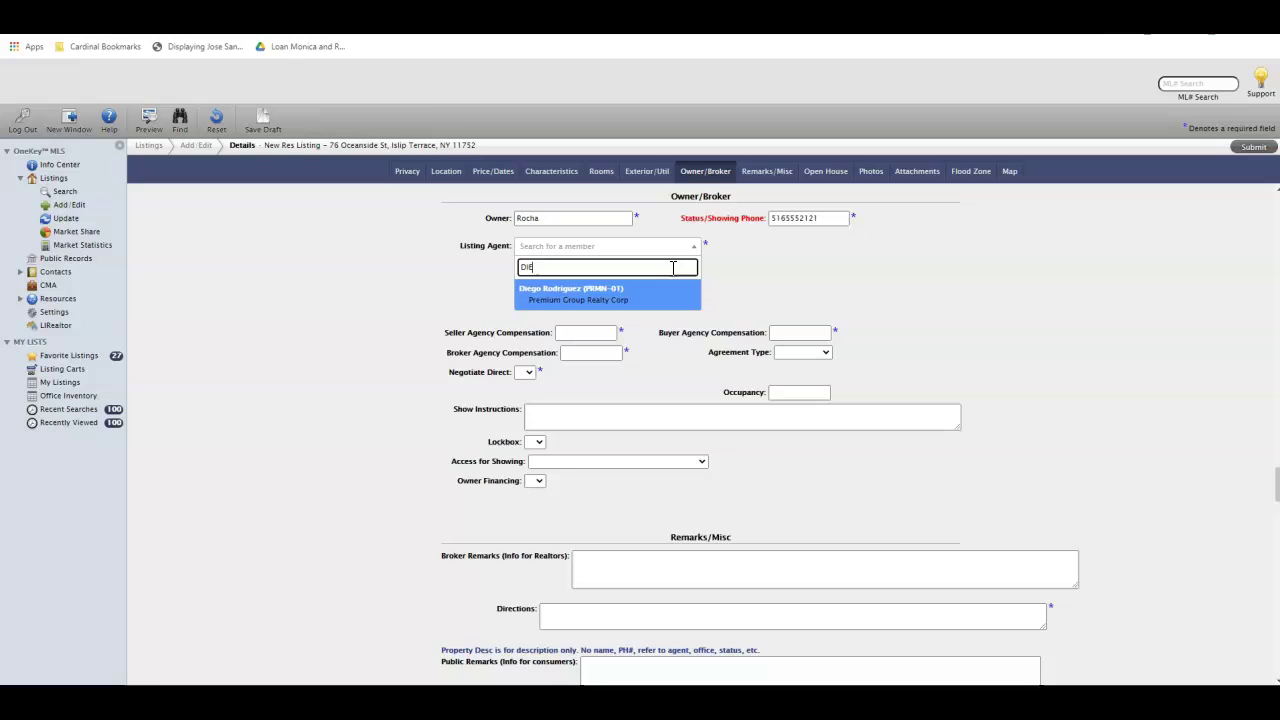
{"action": "key", "text": "BackSpace"}
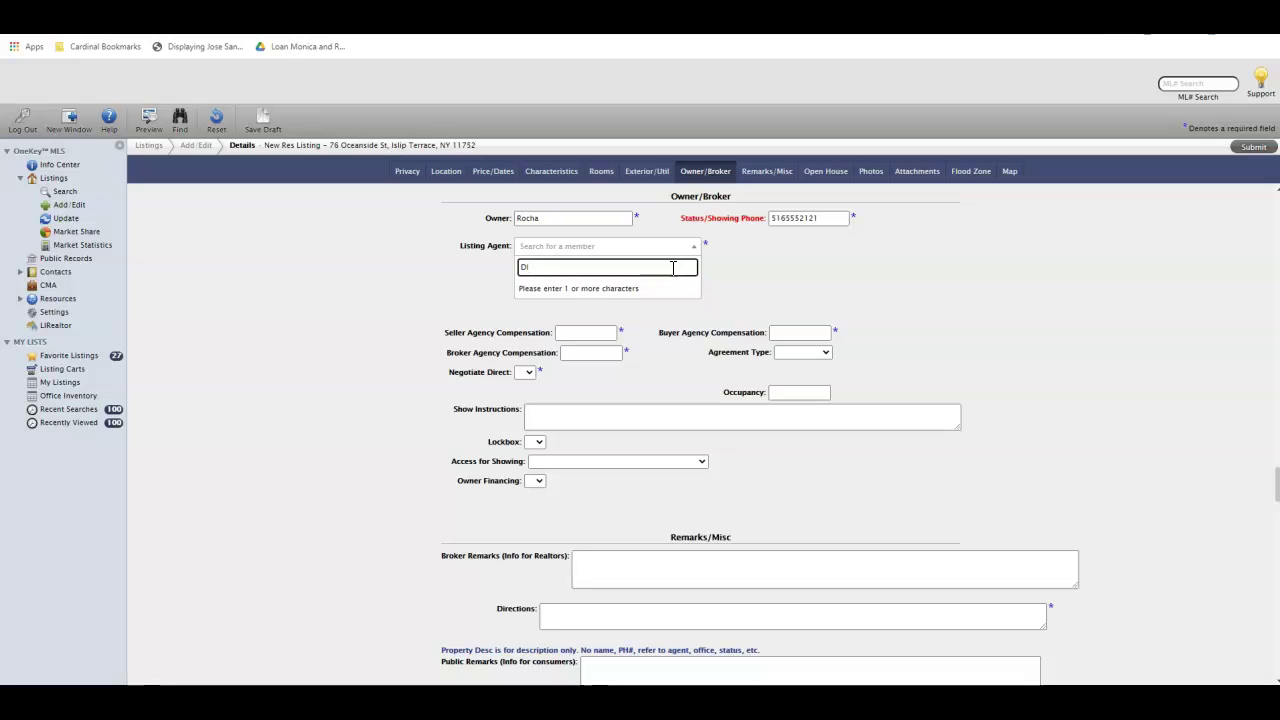
{"action": "type", "text": "E"}
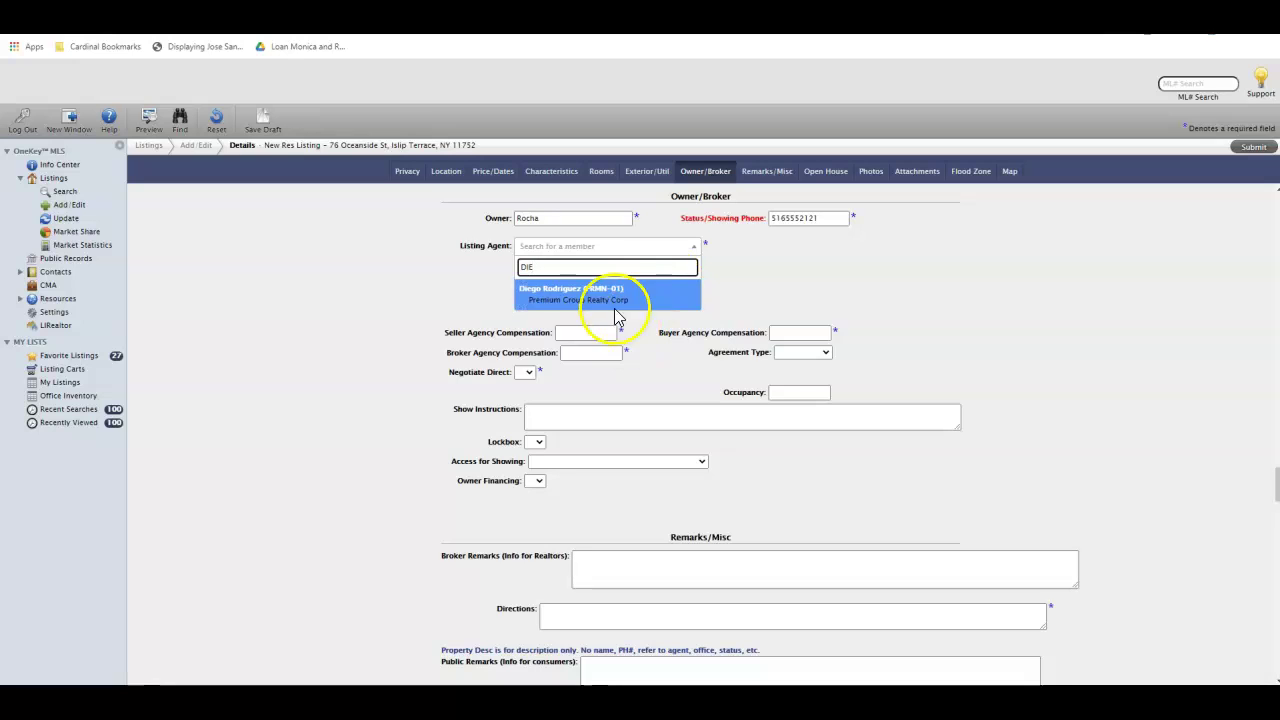
{"action": "left_click", "coordinate": [610, 294]}
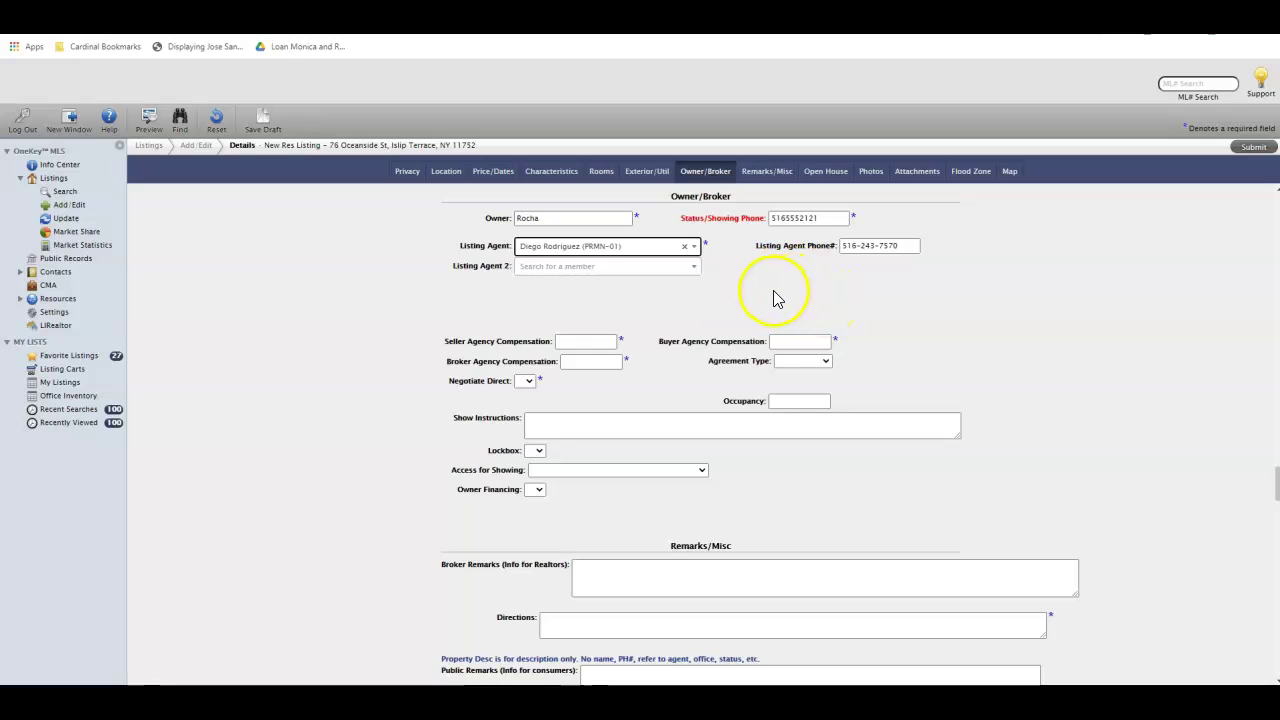
Enter 2 for seller, buyer and broker agency compensation.
{"action": "left_click", "coordinate": [594, 341]}
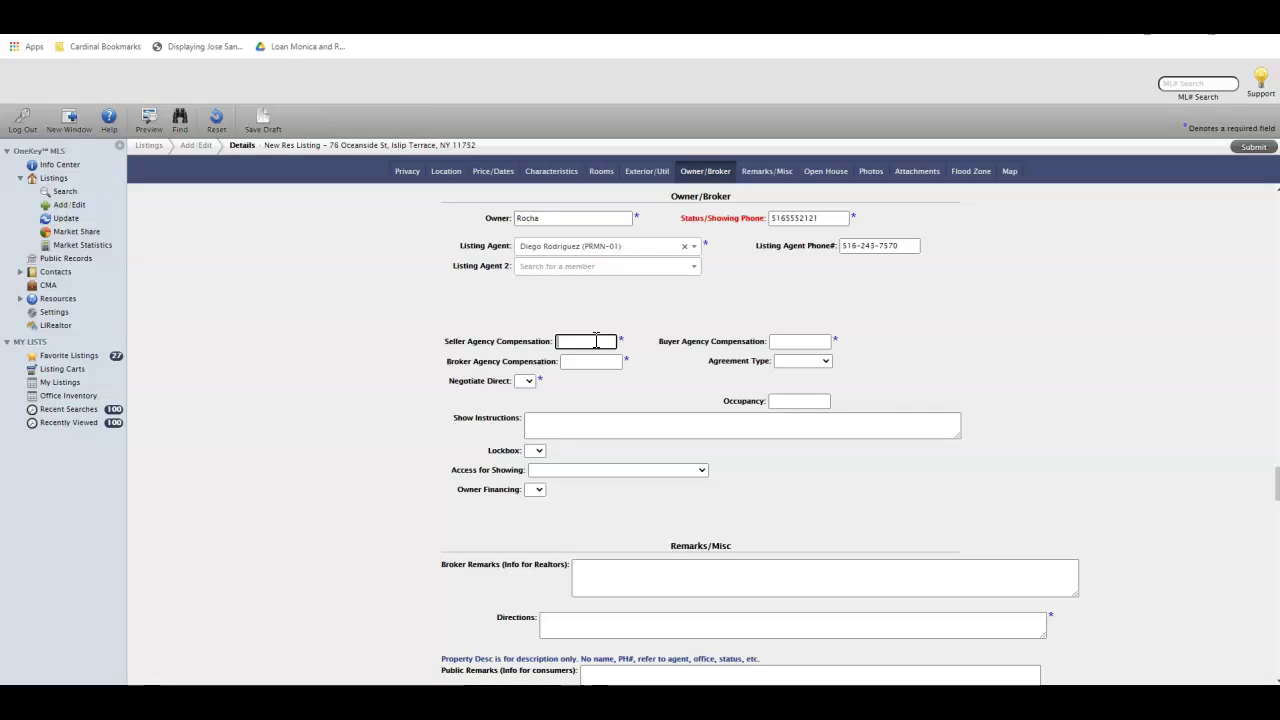
{"action": "type", "text": "2"}
{"action": "left_click", "coordinate": [790, 342]}
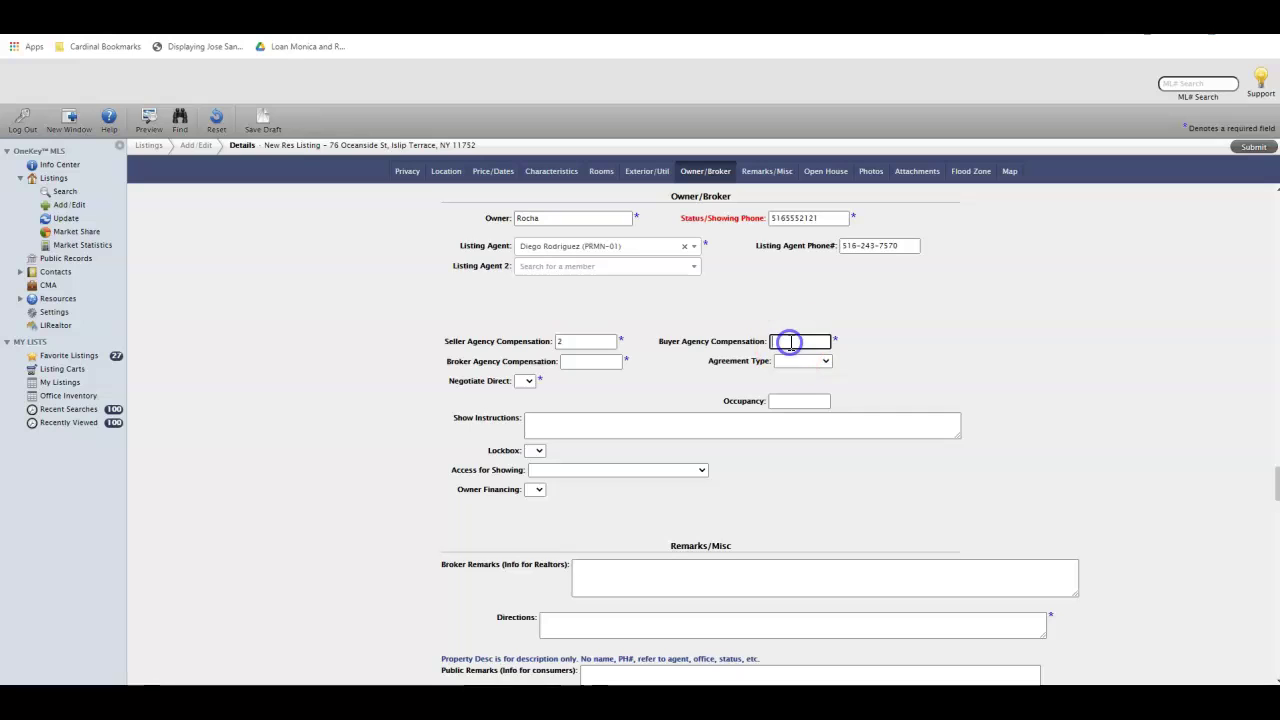
{"action": "type", "text": "2"}
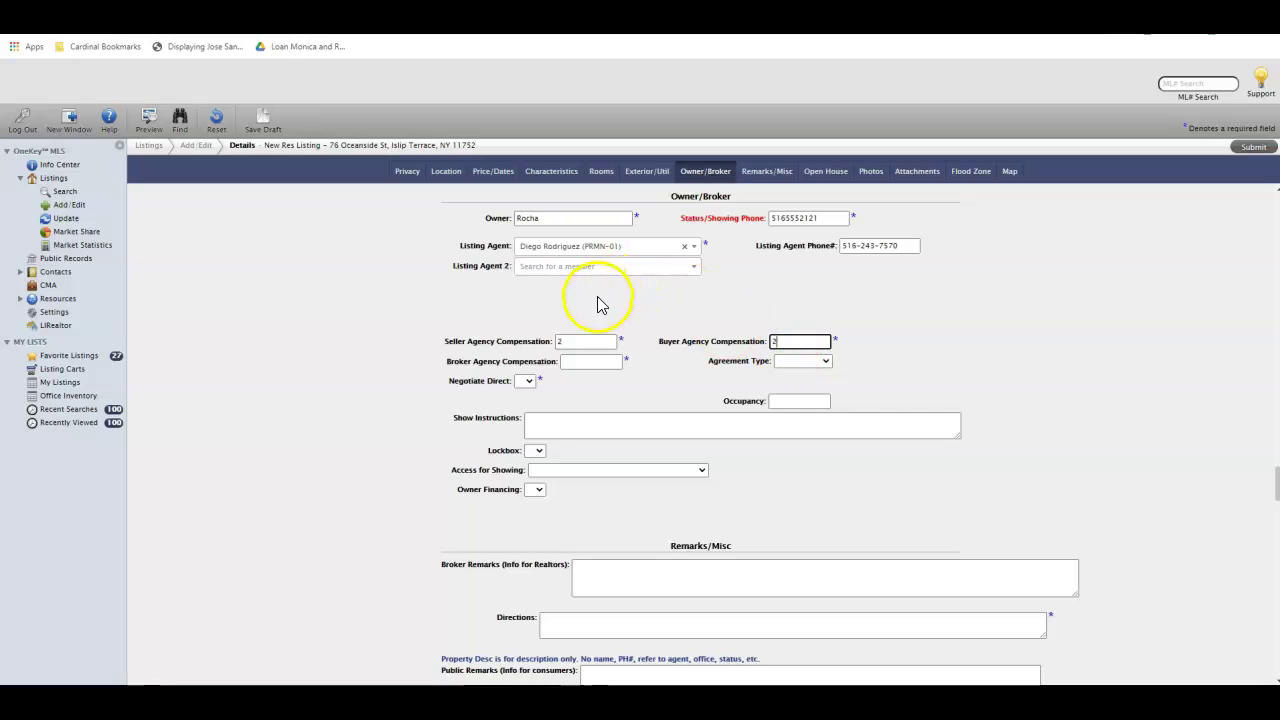
{"action": "left_click", "coordinate": [606, 363]}
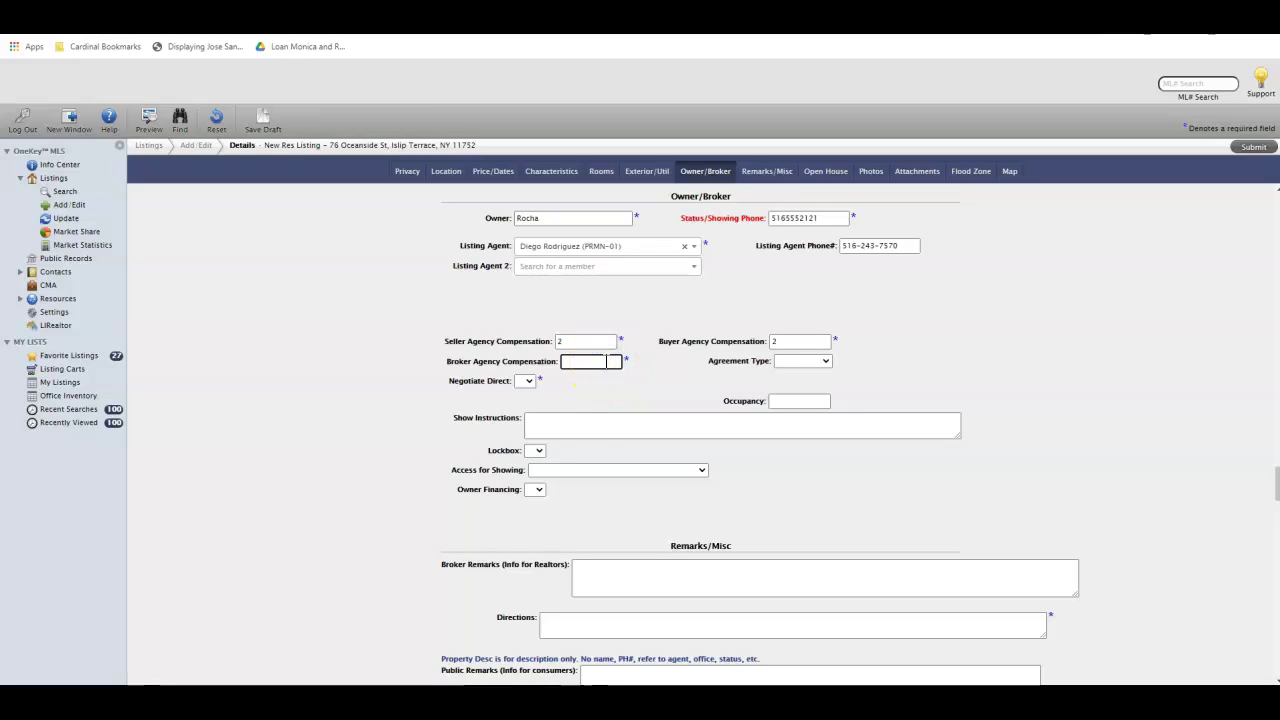
{"action": "type", "text": "2"}
Set the Agreement Type to Excl Right.
{"action": "left_click", "coordinate": [826, 360]}
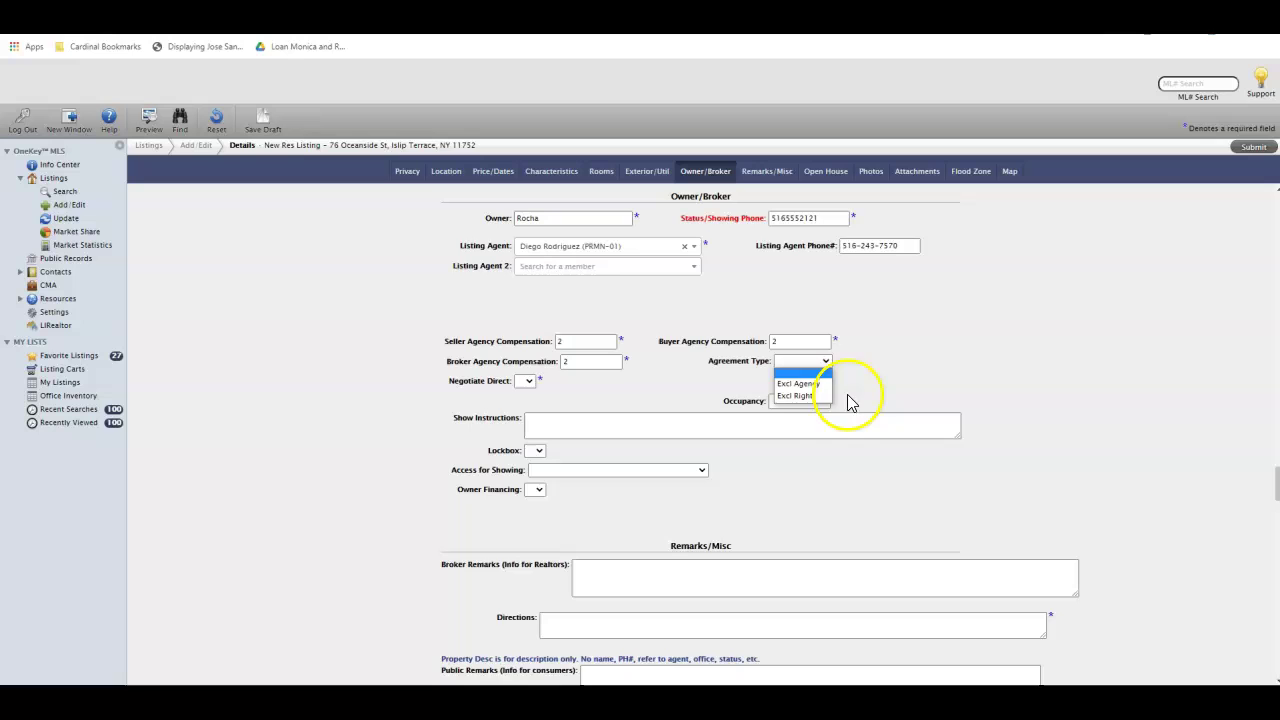
{"action": "left_click", "coordinate": [821, 385]}
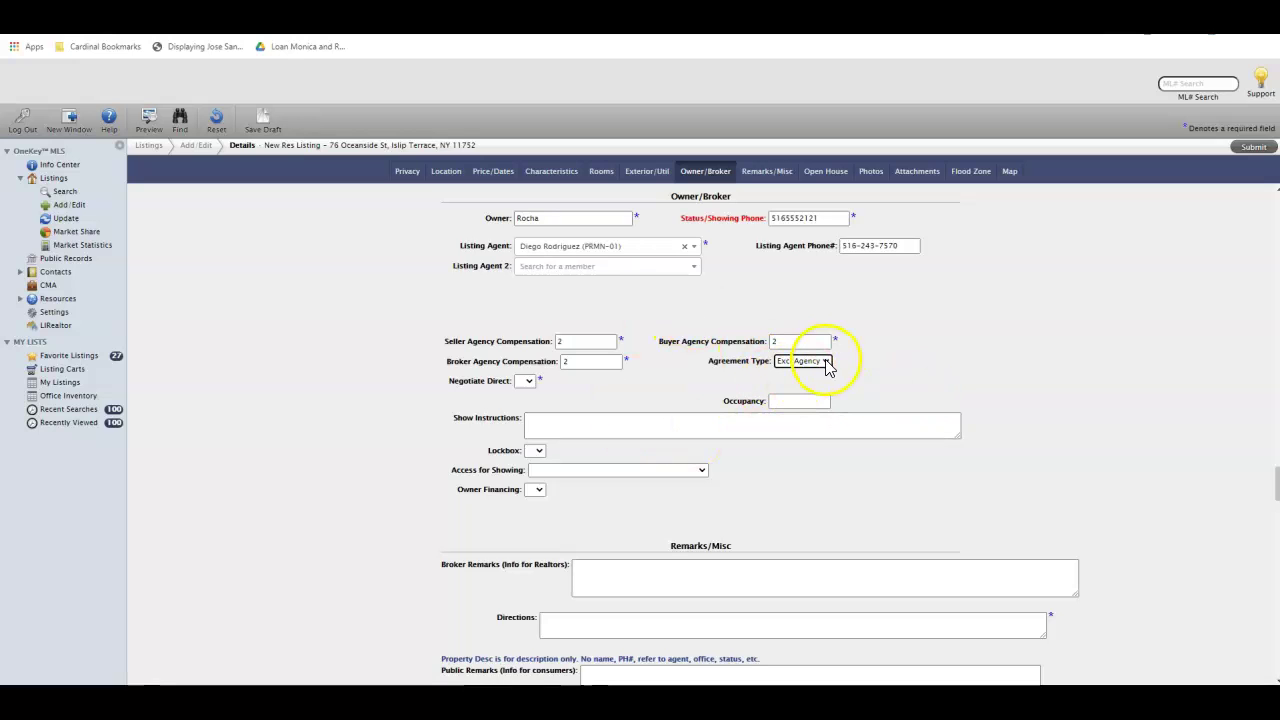
{"action": "left_click", "coordinate": [827, 364]}
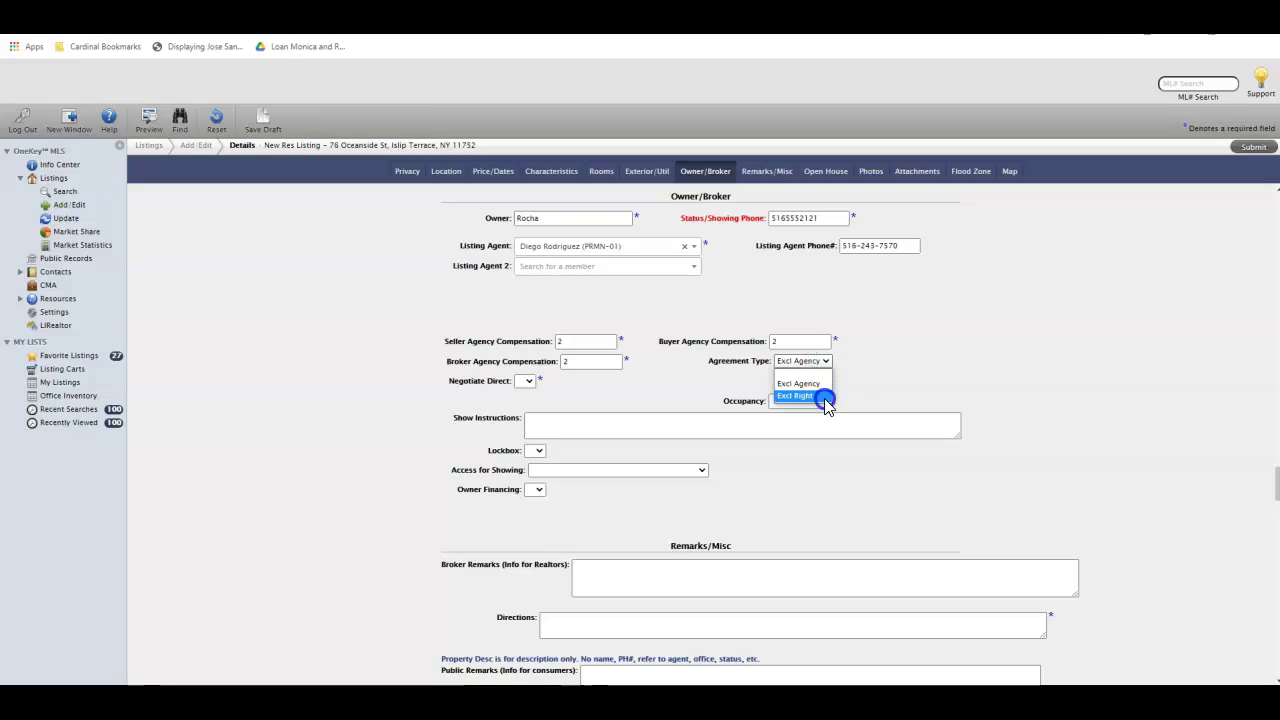
{"action": "left_click", "coordinate": [826, 397]}
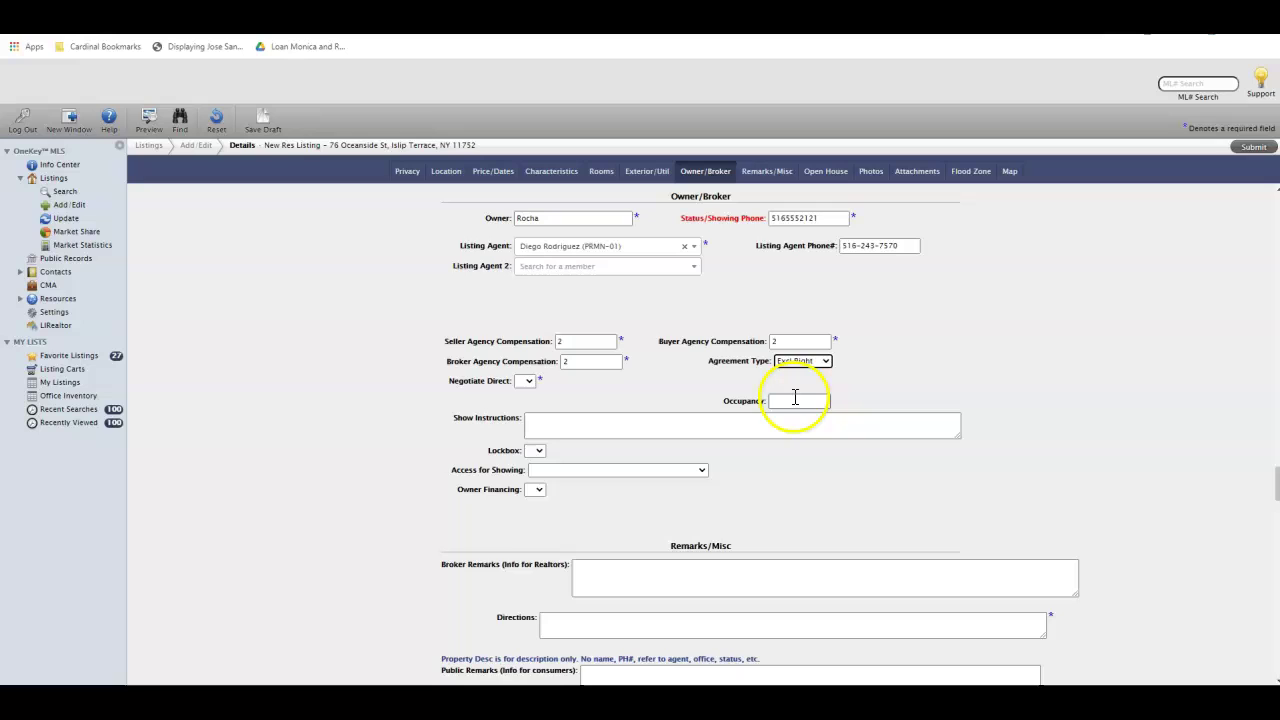
{"action": "left_click", "coordinate": [798, 401]}
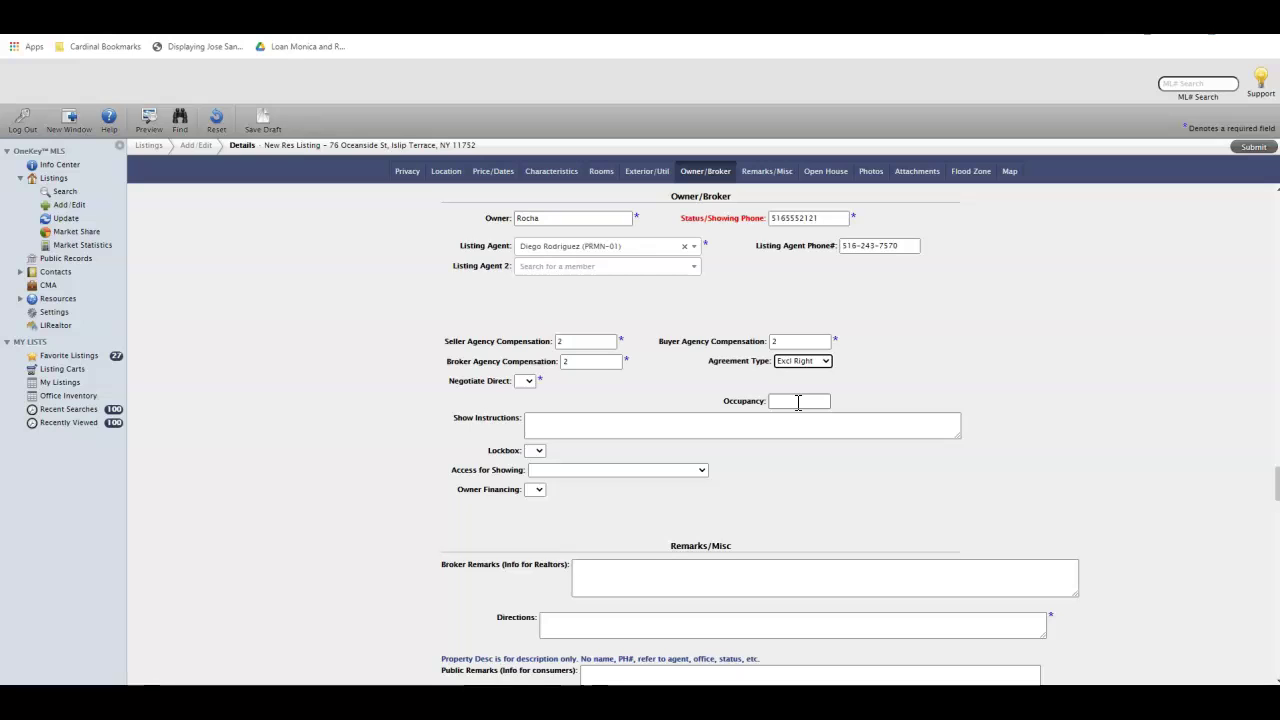
{"action": "left_click", "coordinate": [785, 418]}
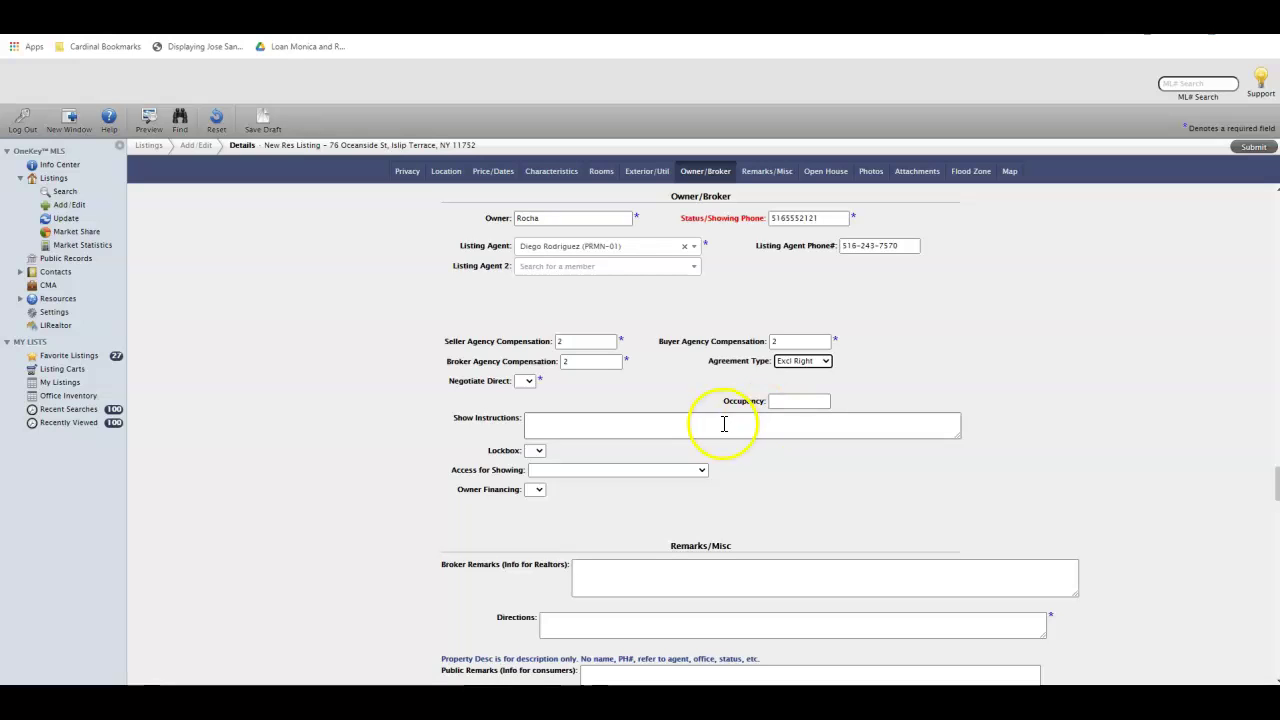
Set Negotiate Direct to N, revealing the required Offer Presentation field.
{"action": "left_click", "coordinate": [527, 382]}
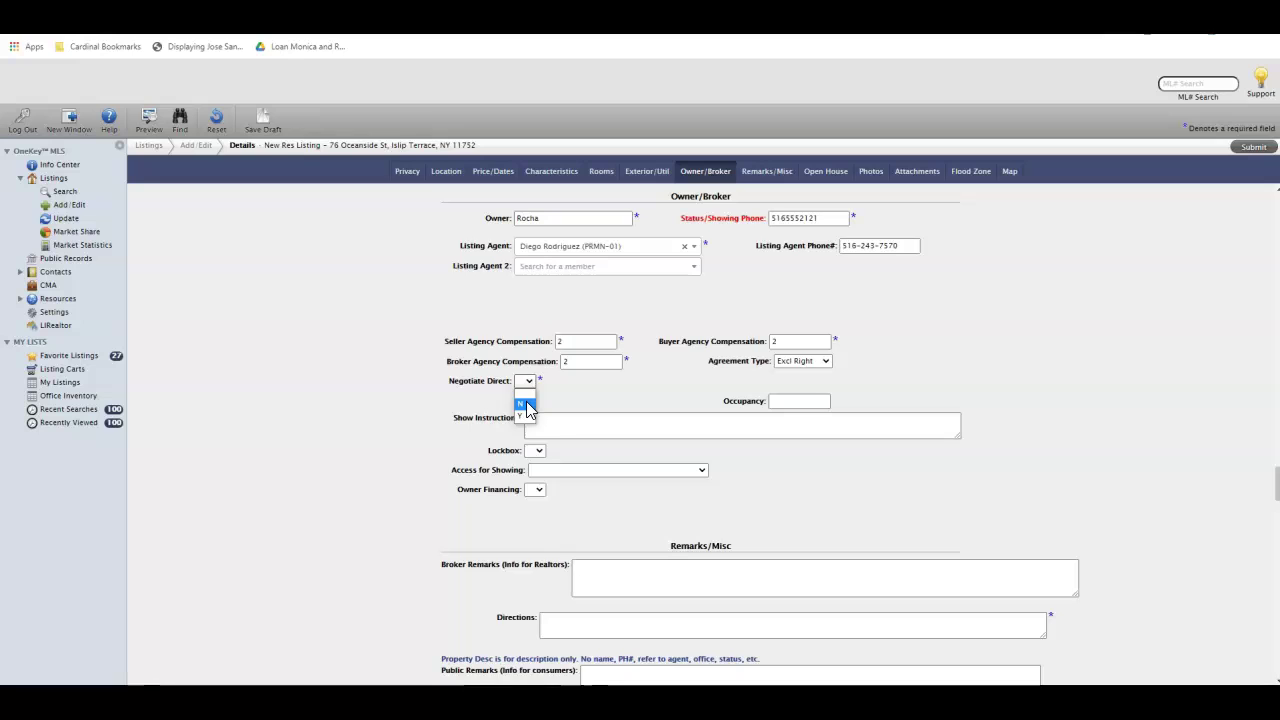
{"action": "left_click", "coordinate": [527, 405]}
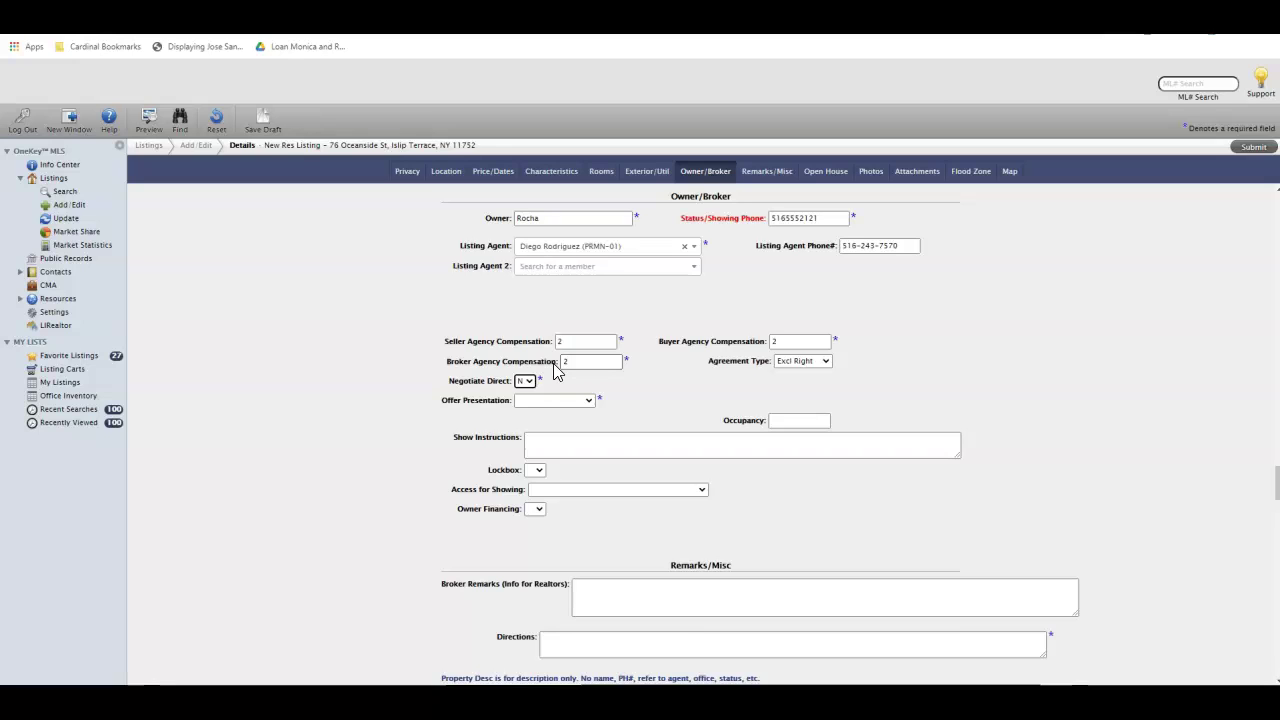
{"action": "left_click", "coordinate": [557, 370]}
{"action": "left_click", "coordinate": [557, 383]}
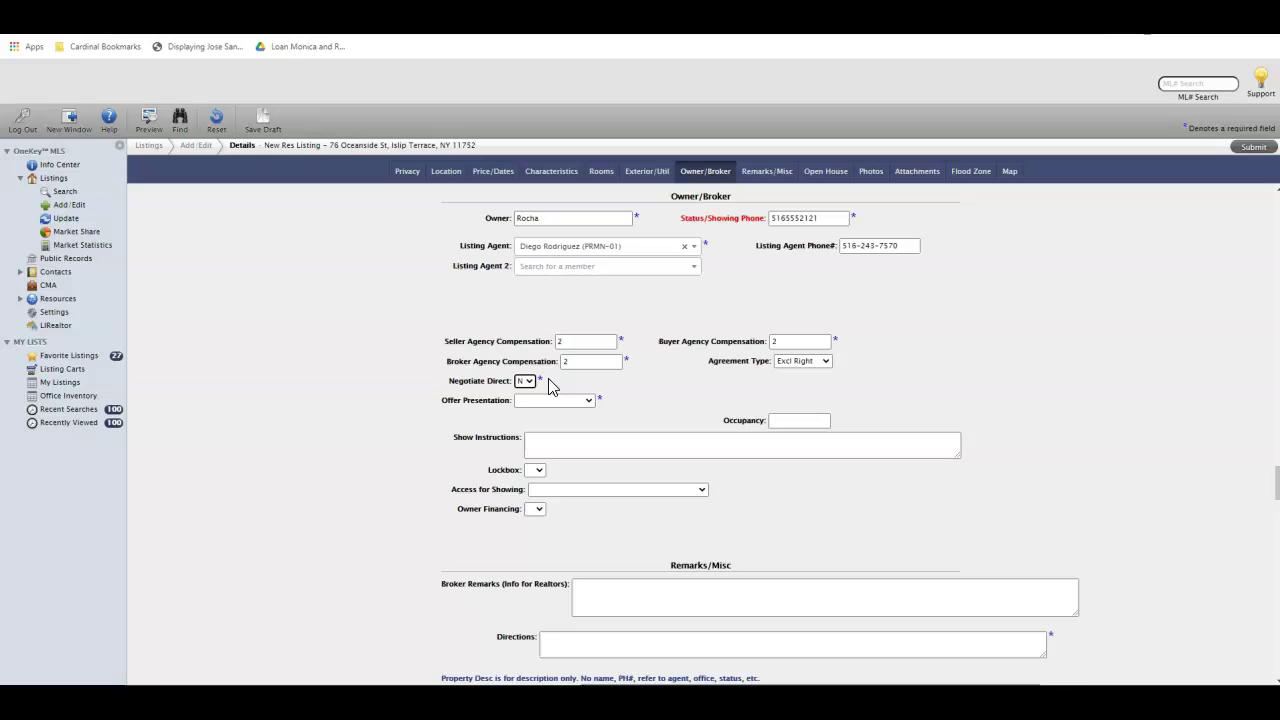
{"action": "left_click", "coordinate": [545, 375]}
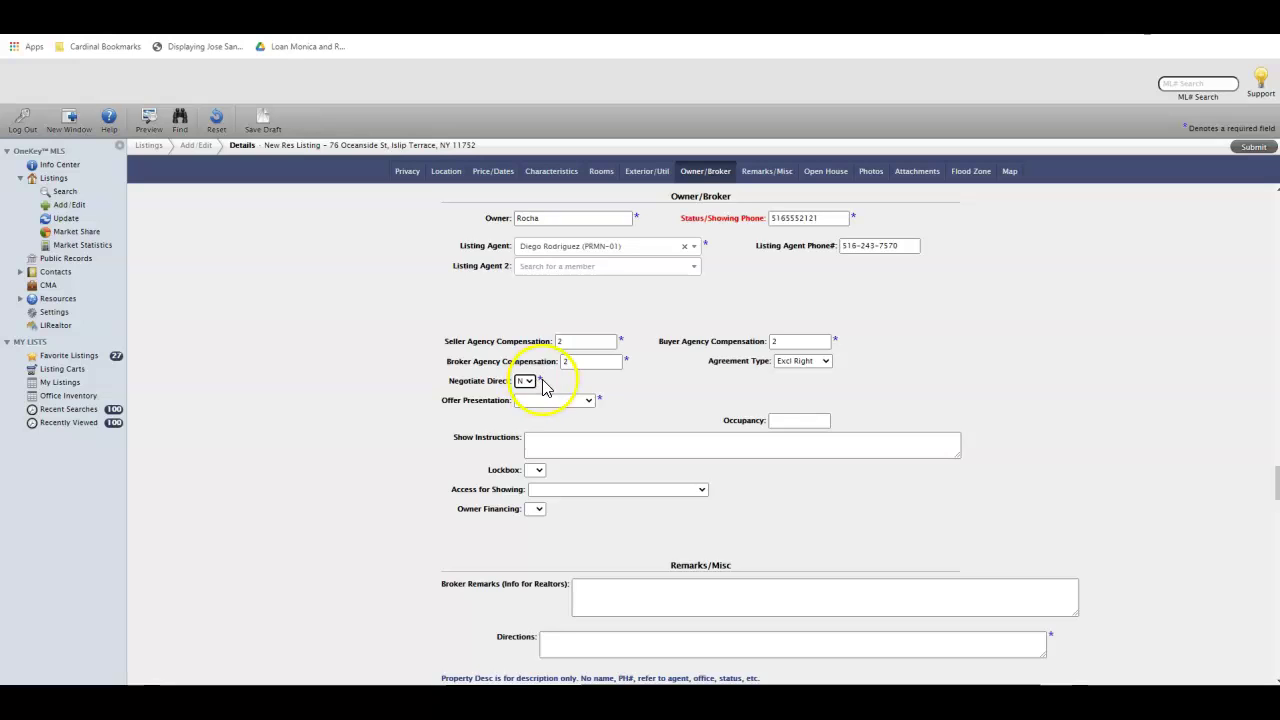
{"action": "left_click", "coordinate": [593, 403]}
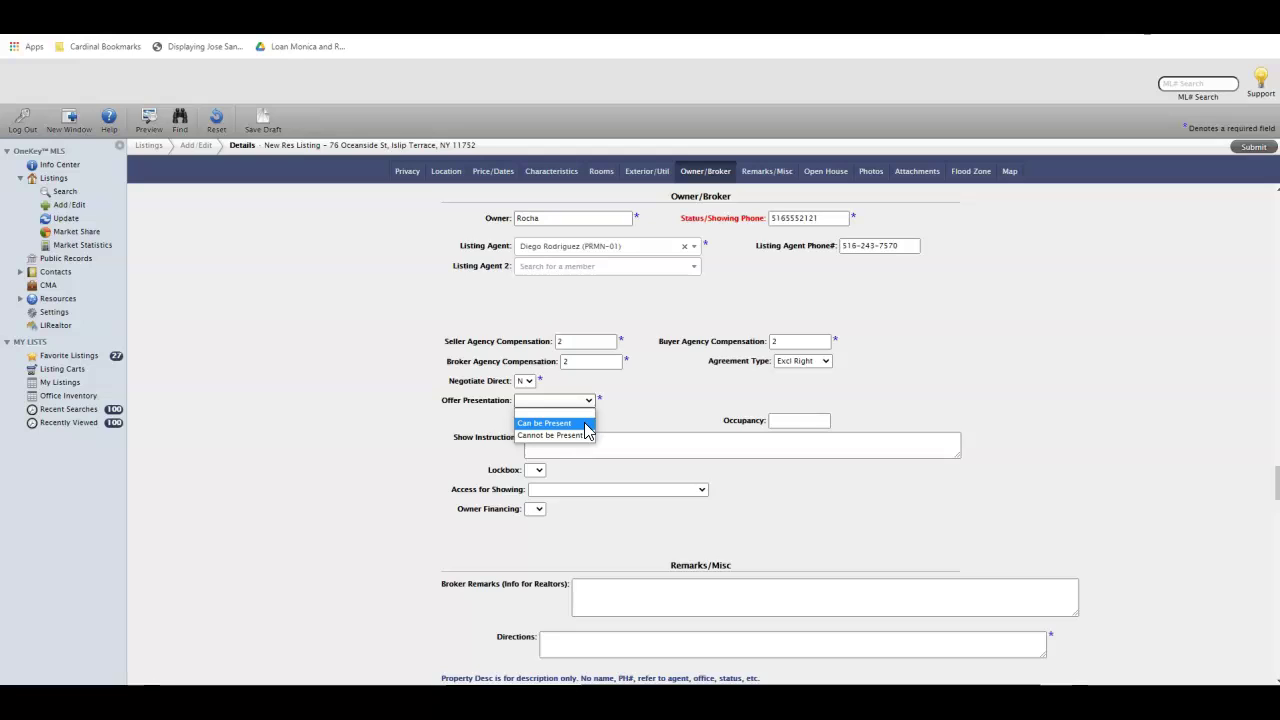
Choose Cannot be Present for Offer Presentation and agree to the owner-letter rules notice.
{"action": "left_click", "coordinate": [585, 423]}
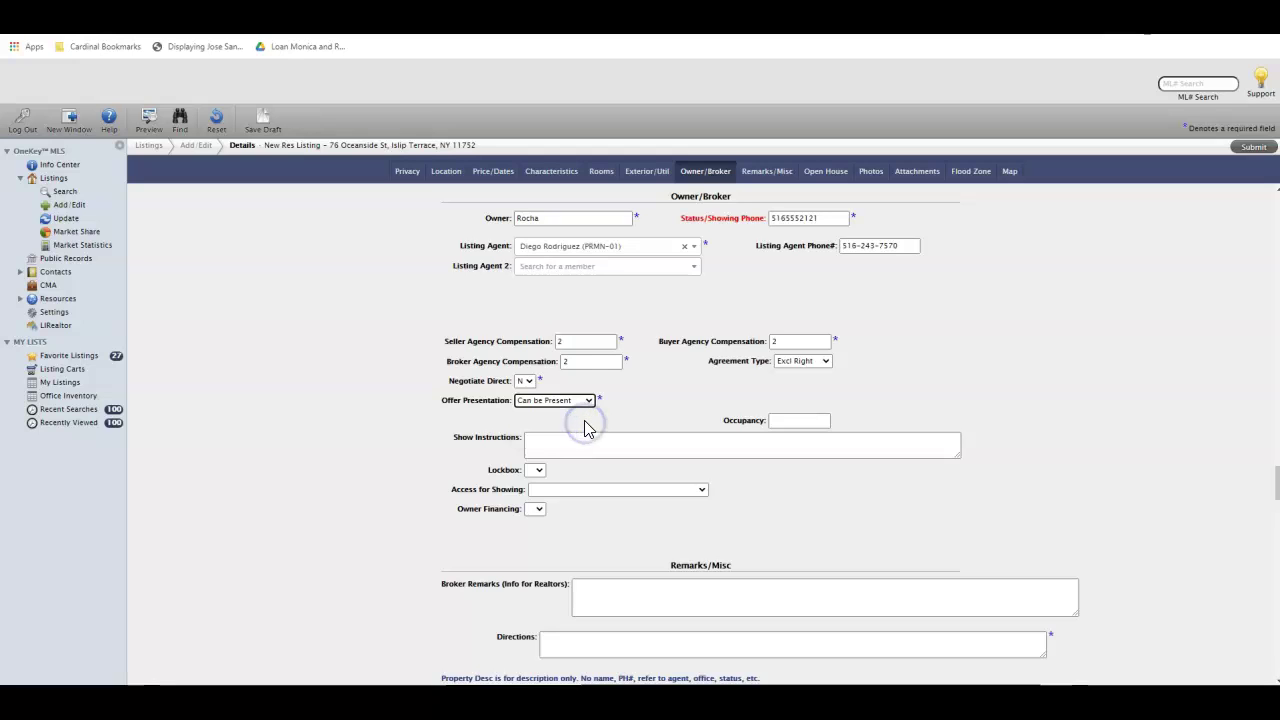
{"action": "left_click", "coordinate": [590, 401]}
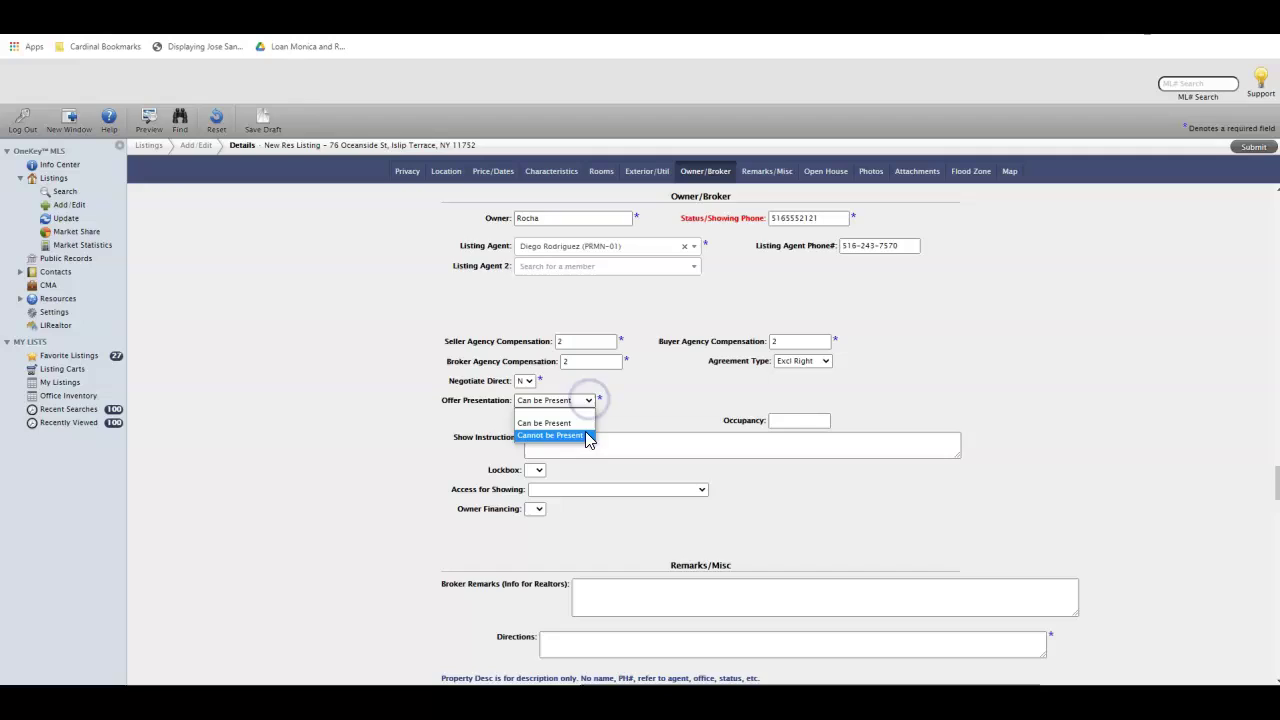
{"action": "left_click", "coordinate": [584, 433]}
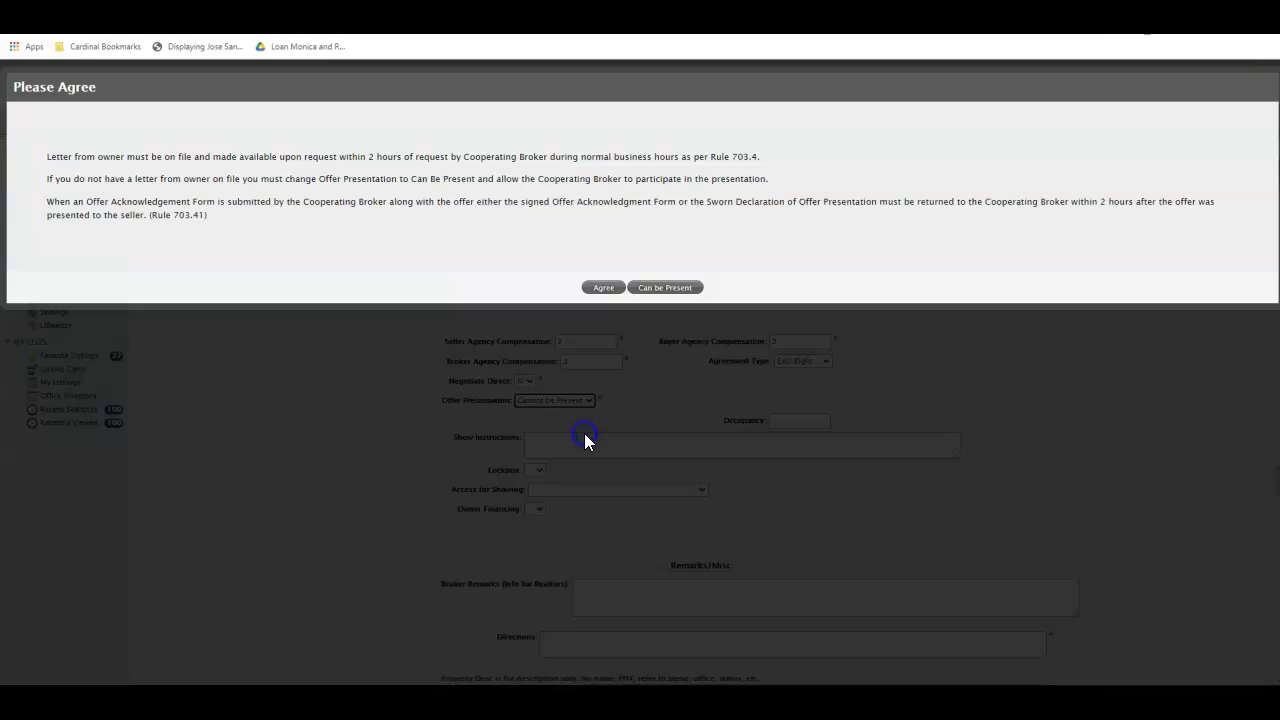
{"action": "left_click", "coordinate": [604, 288]}
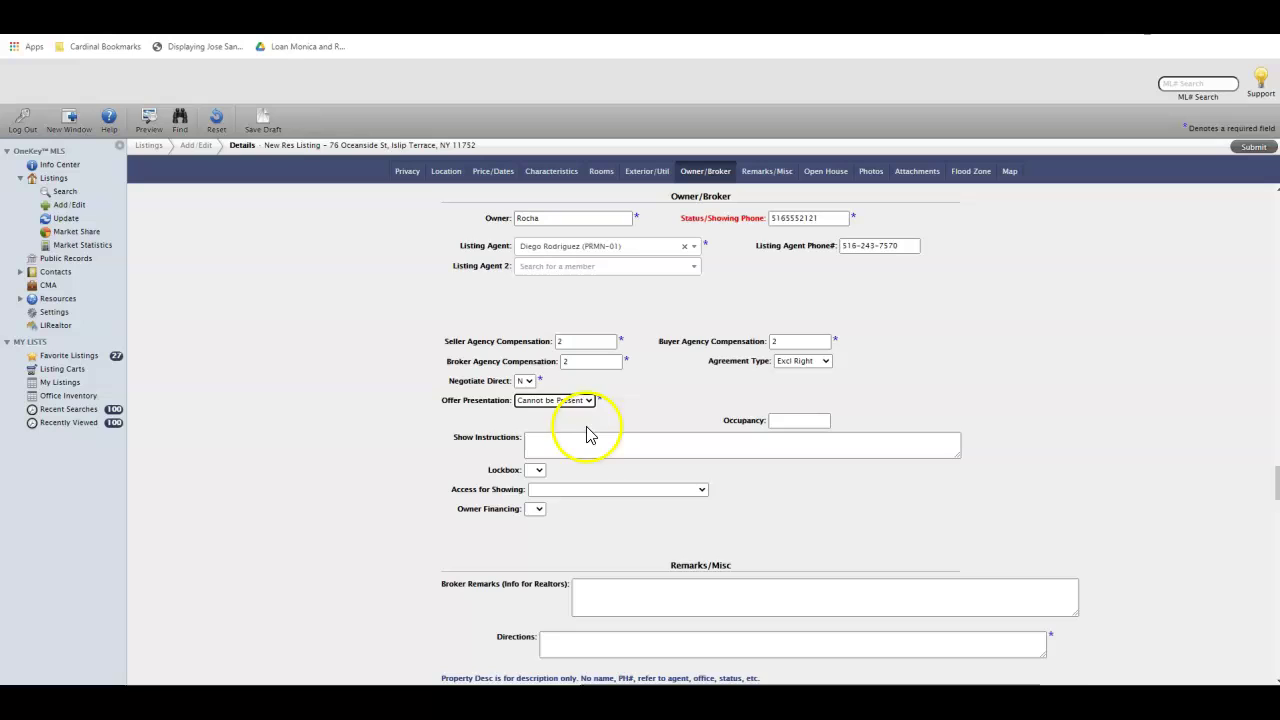
{"action": "left_click", "coordinate": [590, 443]}
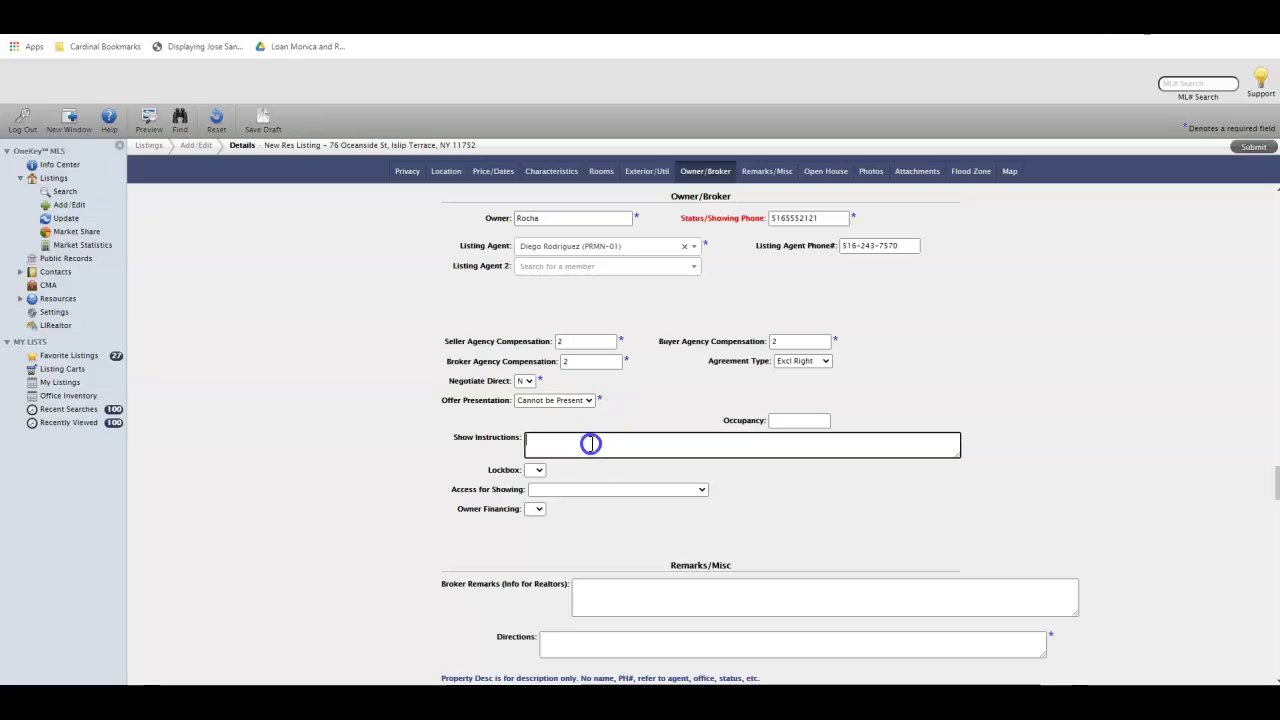
{"action": "left_click", "coordinate": [538, 471]}
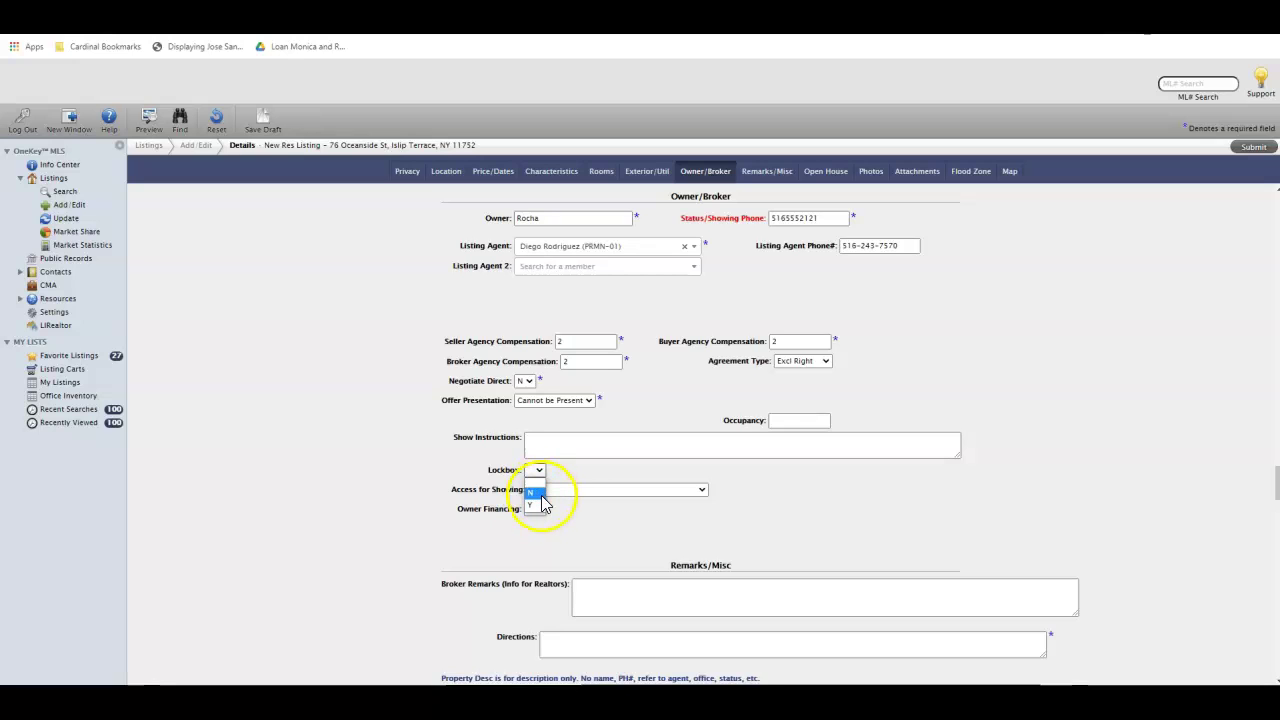
{"action": "left_click", "coordinate": [575, 473]}
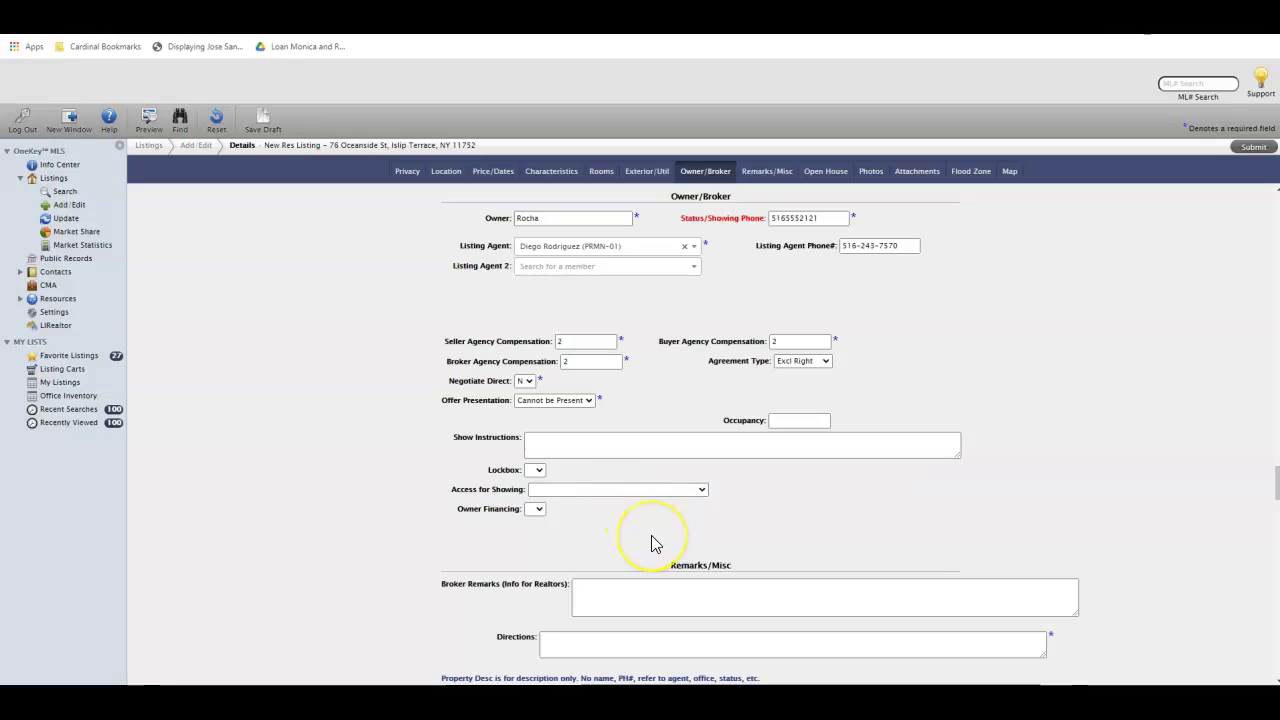
Set the REO field to N in the Remarks/Misc section.
{"action": "scroll", "coordinate": [651, 535], "scroll_direction": "down", "scroll_amount": 1}
{"action": "scroll", "coordinate": [651, 535], "scroll_direction": "down", "scroll_amount": 3}
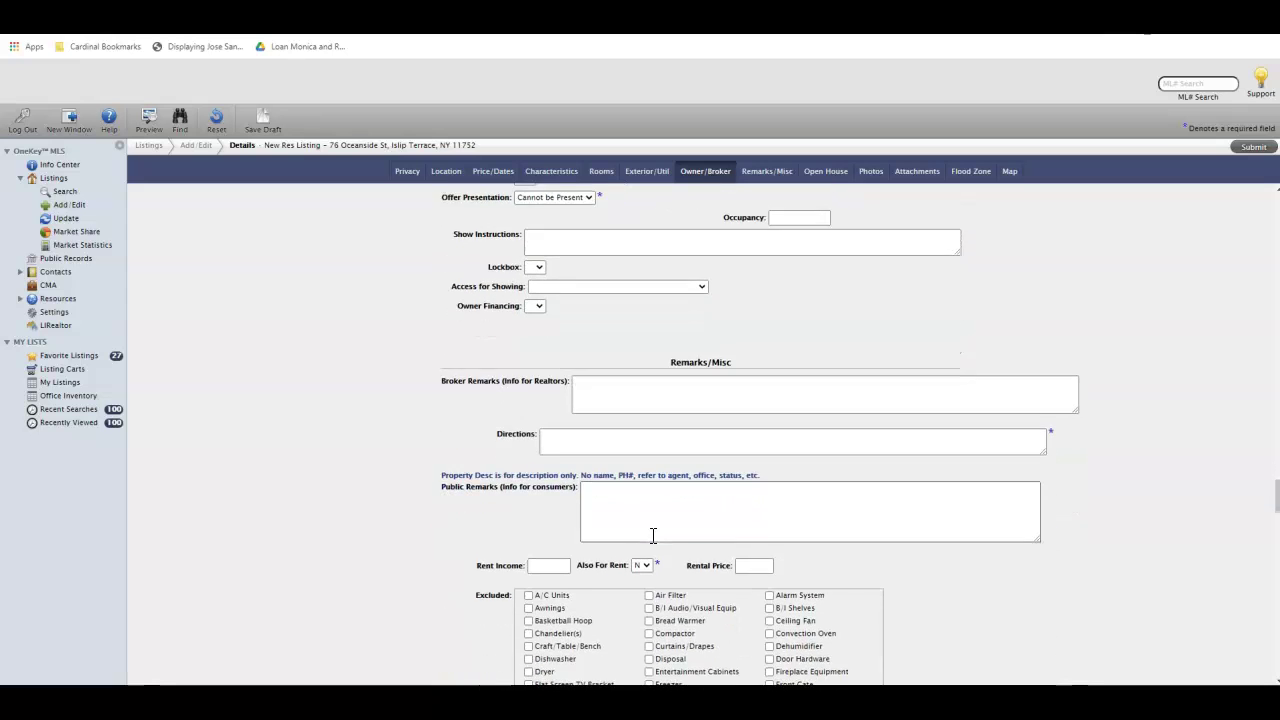
{"action": "scroll", "coordinate": [652, 535], "scroll_direction": "down", "scroll_amount": 4}
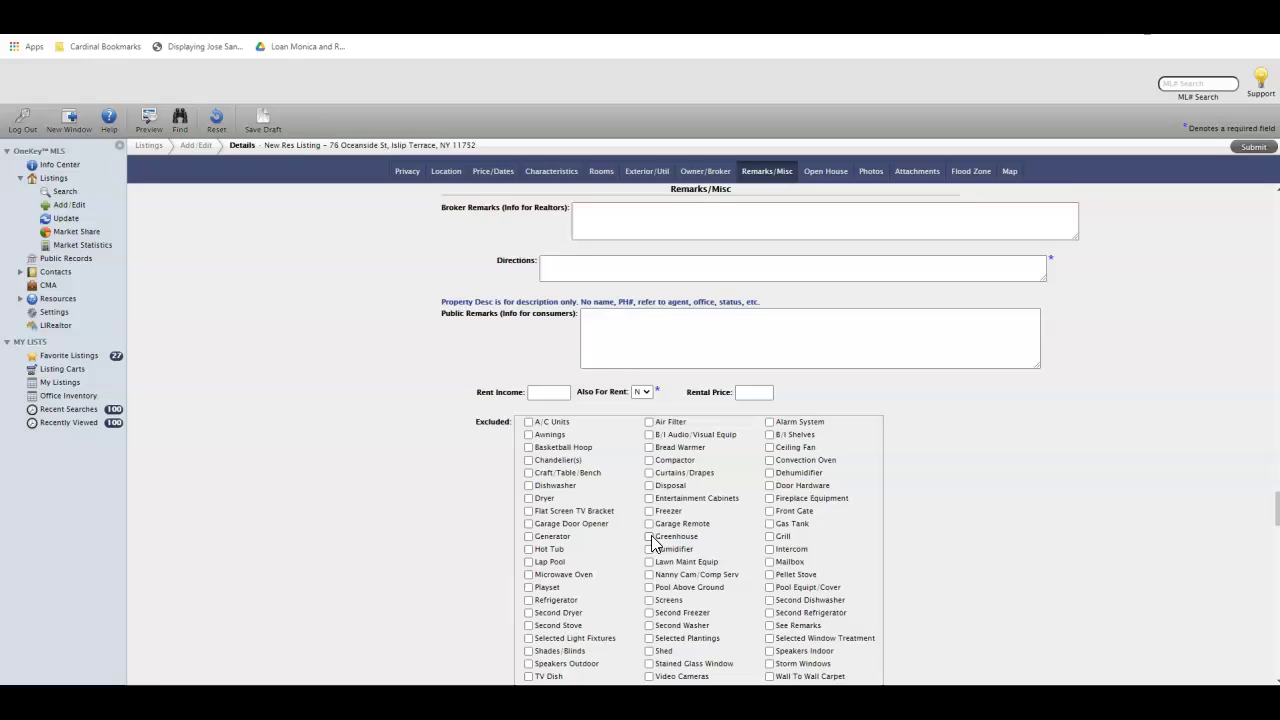
{"action": "scroll", "coordinate": [651, 535], "scroll_direction": "down", "scroll_amount": 2}
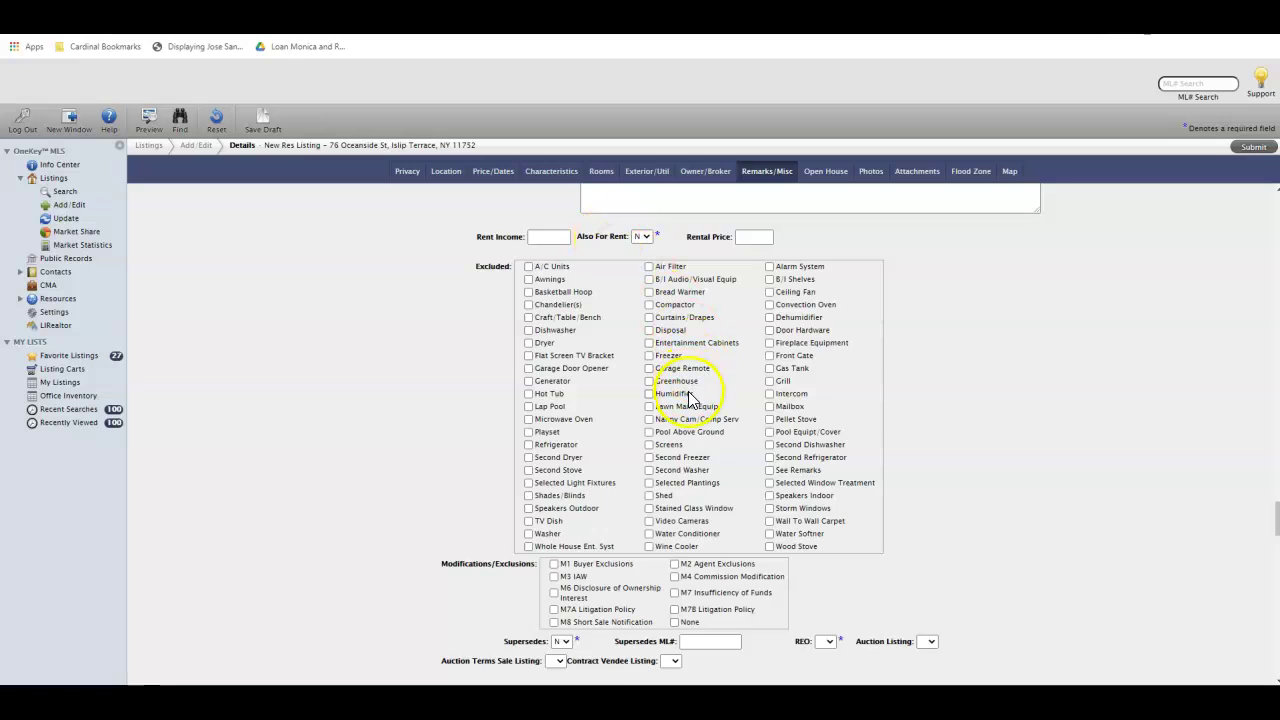
{"action": "scroll", "coordinate": [690, 397], "scroll_direction": "down", "scroll_amount": 2}
{"action": "scroll", "coordinate": [688, 395], "scroll_direction": "down", "scroll_amount": 2}
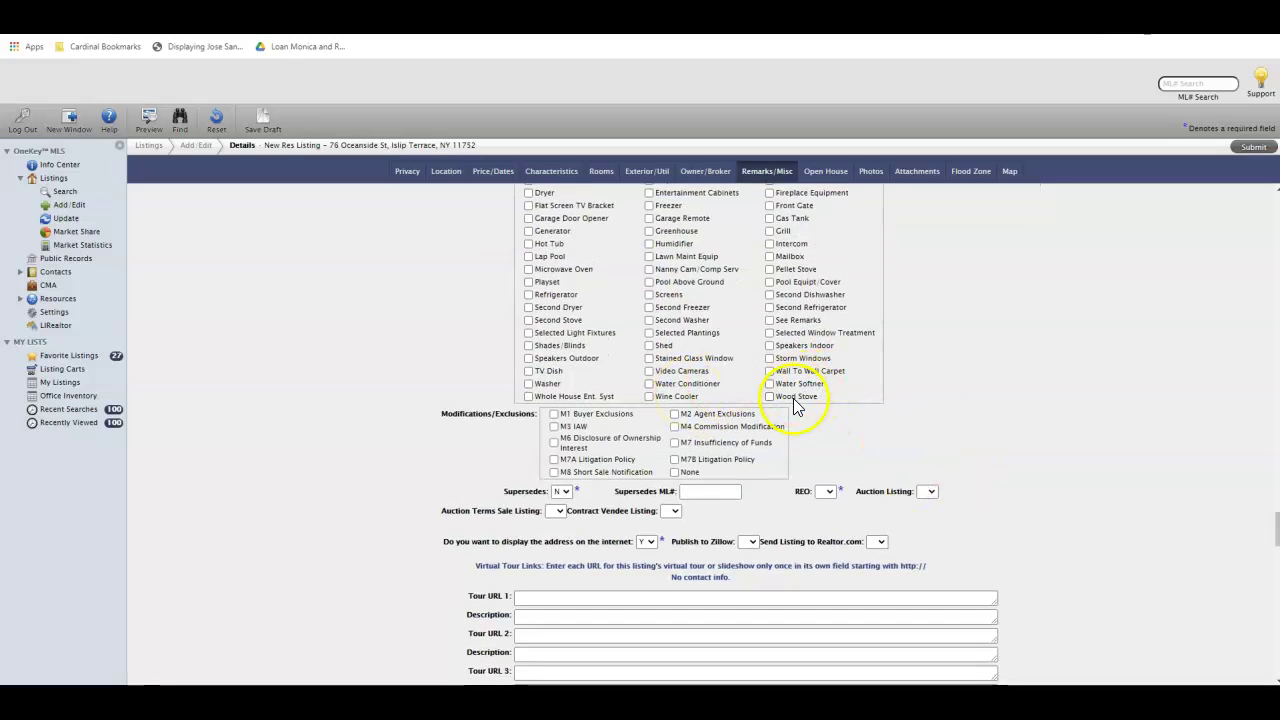
{"action": "left_click", "coordinate": [830, 490]}
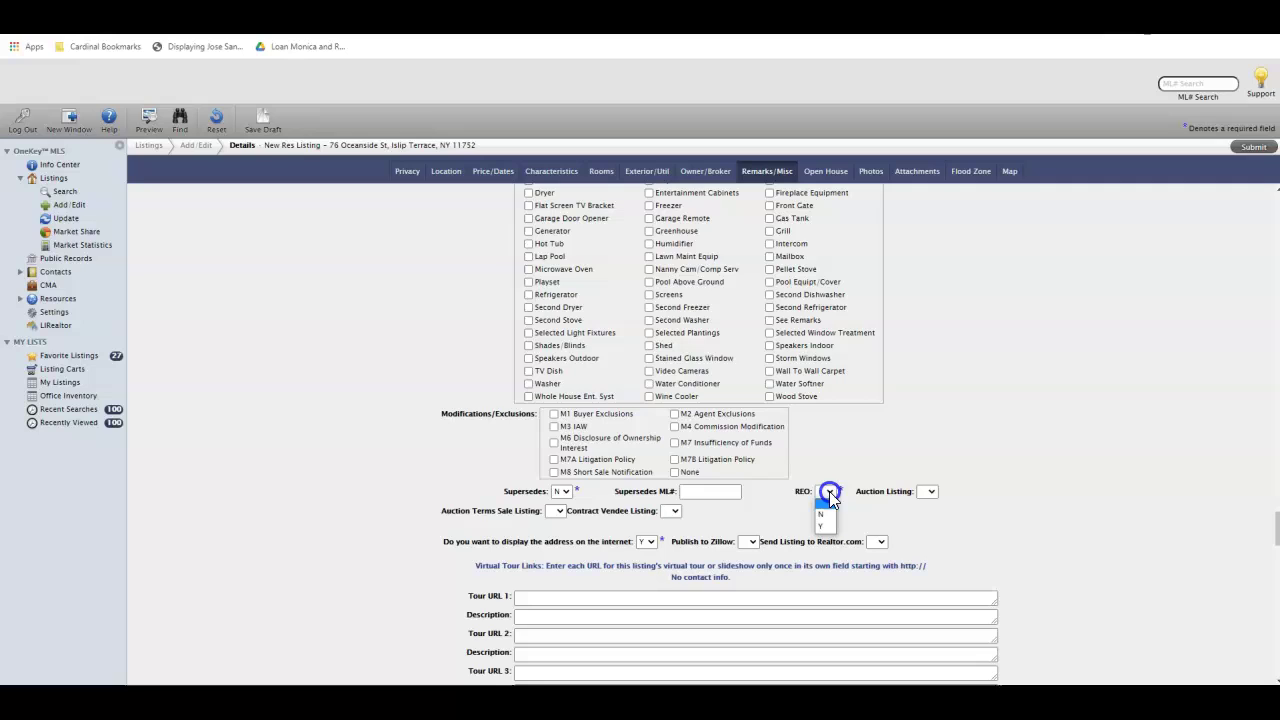
{"action": "left_click", "coordinate": [828, 515]}
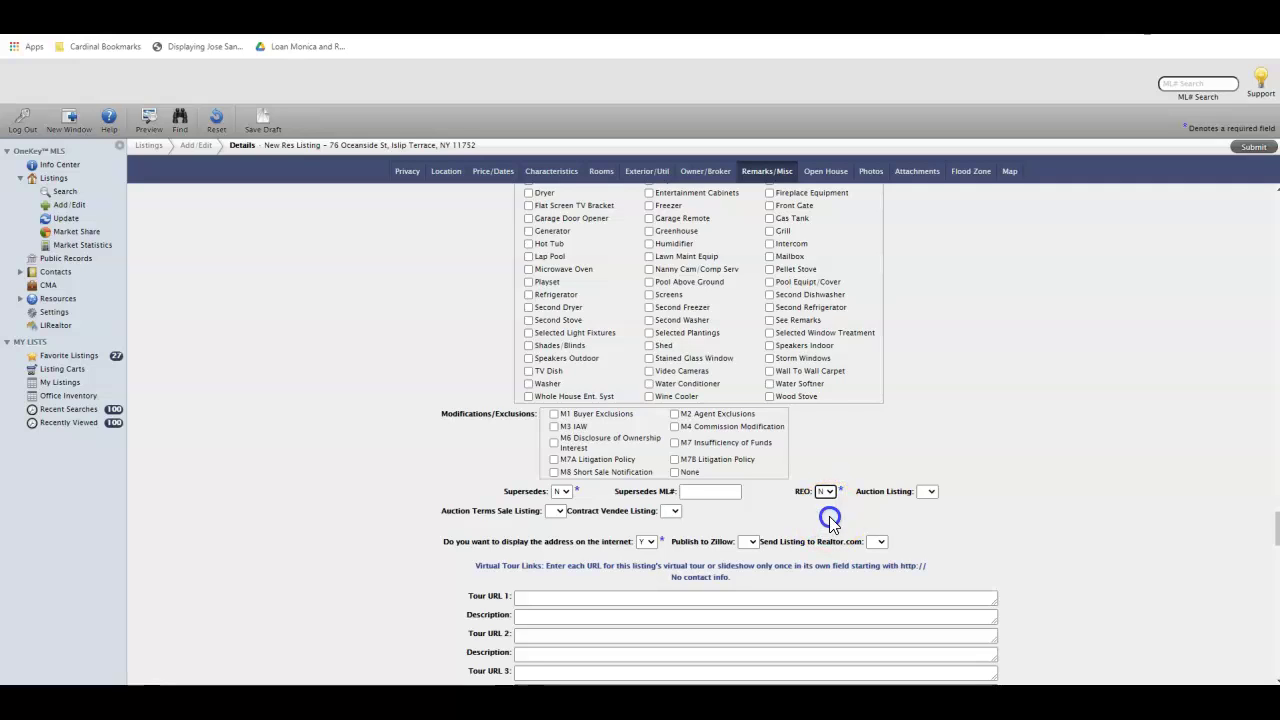
{"action": "left_click_drag", "start_coordinate": [805, 519], "coordinate": [625, 499]}
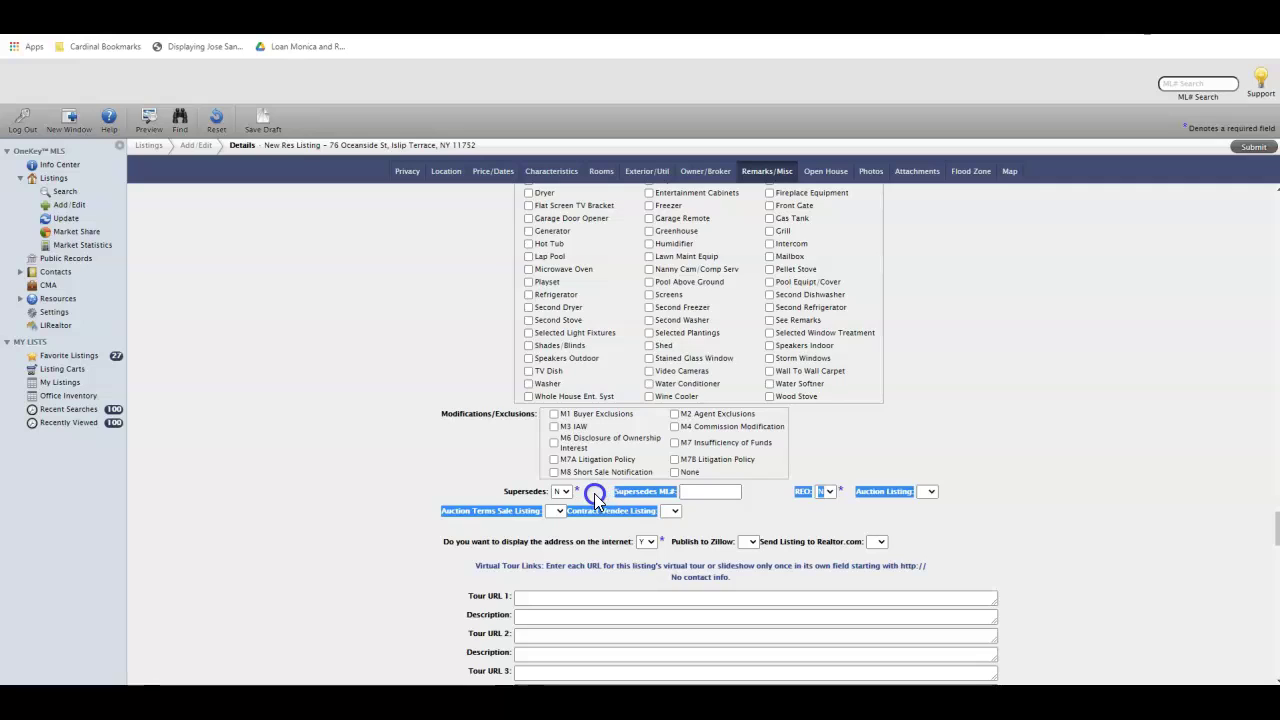
{"action": "left_click", "coordinate": [595, 497]}
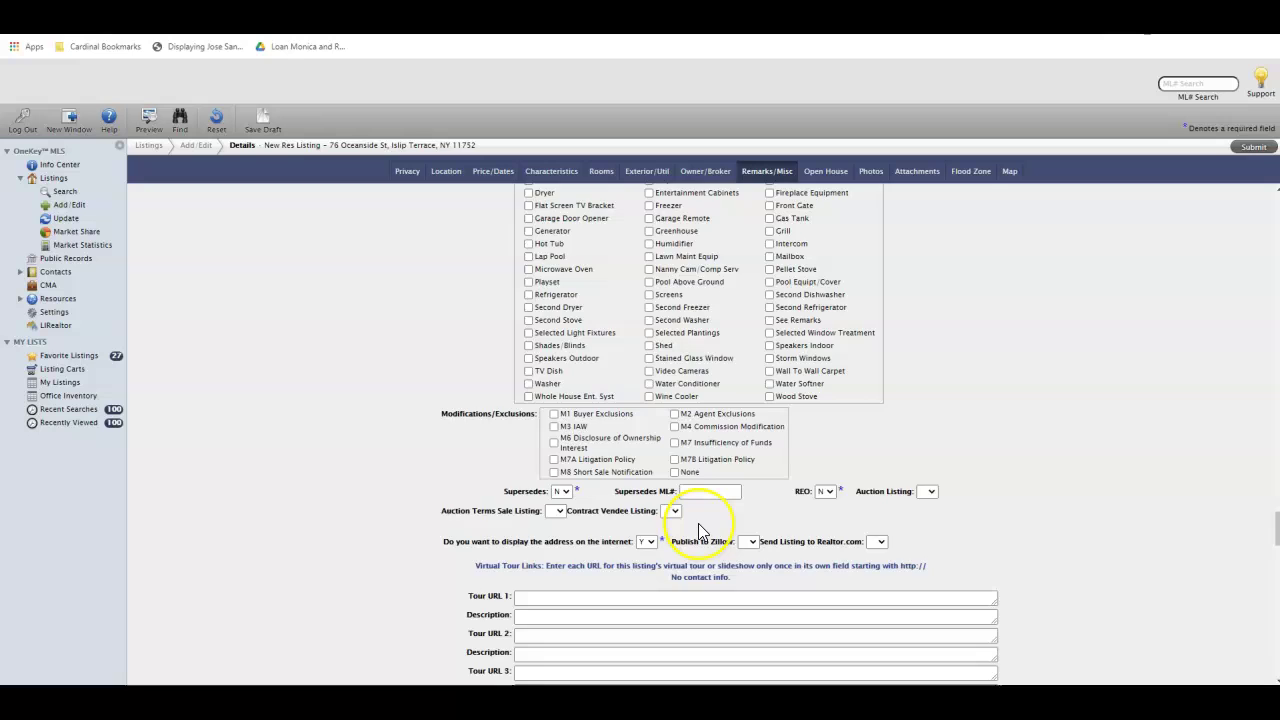
Set both Publish to Zillow and Send Listing to Realtor.com to N.
{"action": "scroll", "coordinate": [698, 523], "scroll_direction": "down", "scroll_amount": 2}
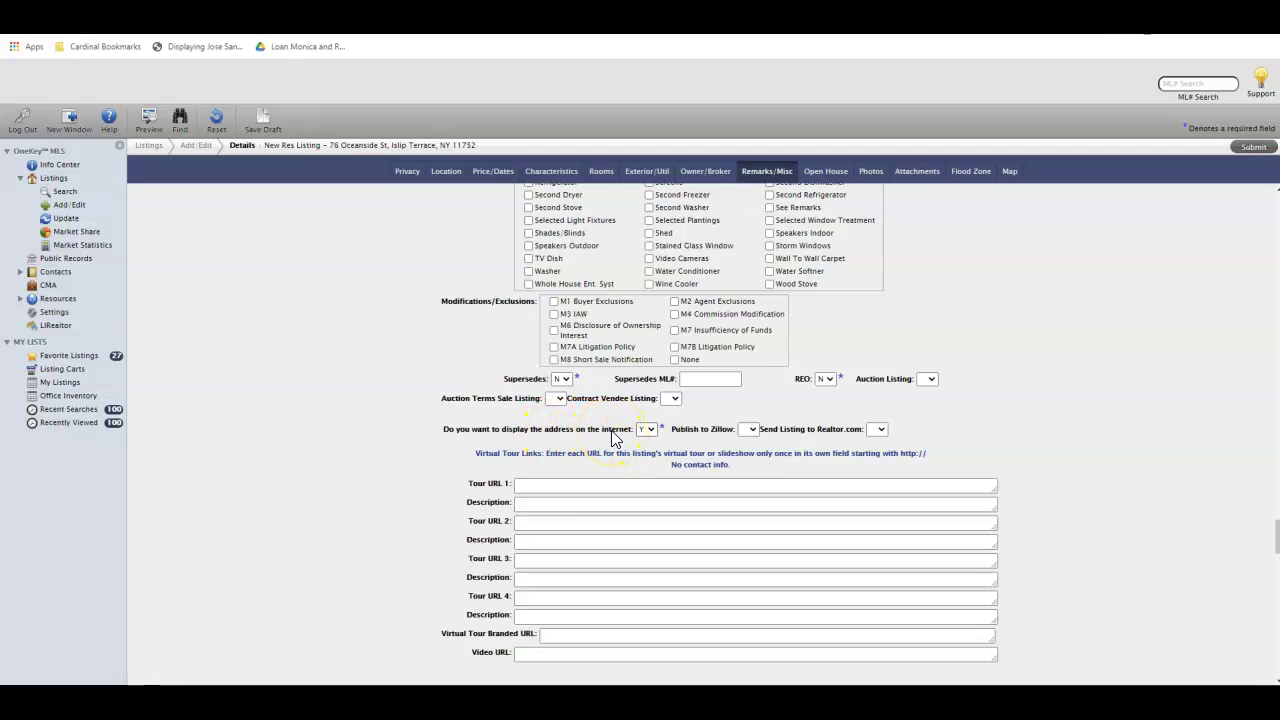
{"action": "left_click", "coordinate": [754, 428]}
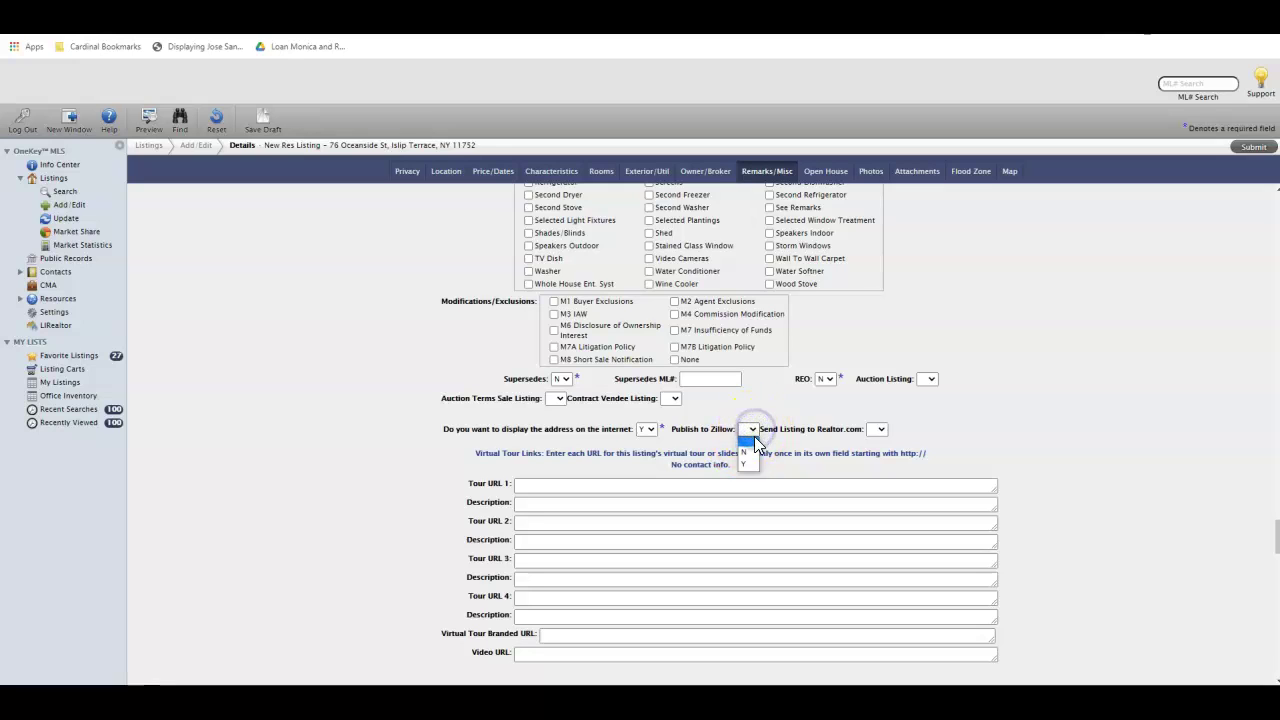
{"action": "left_click", "coordinate": [755, 452]}
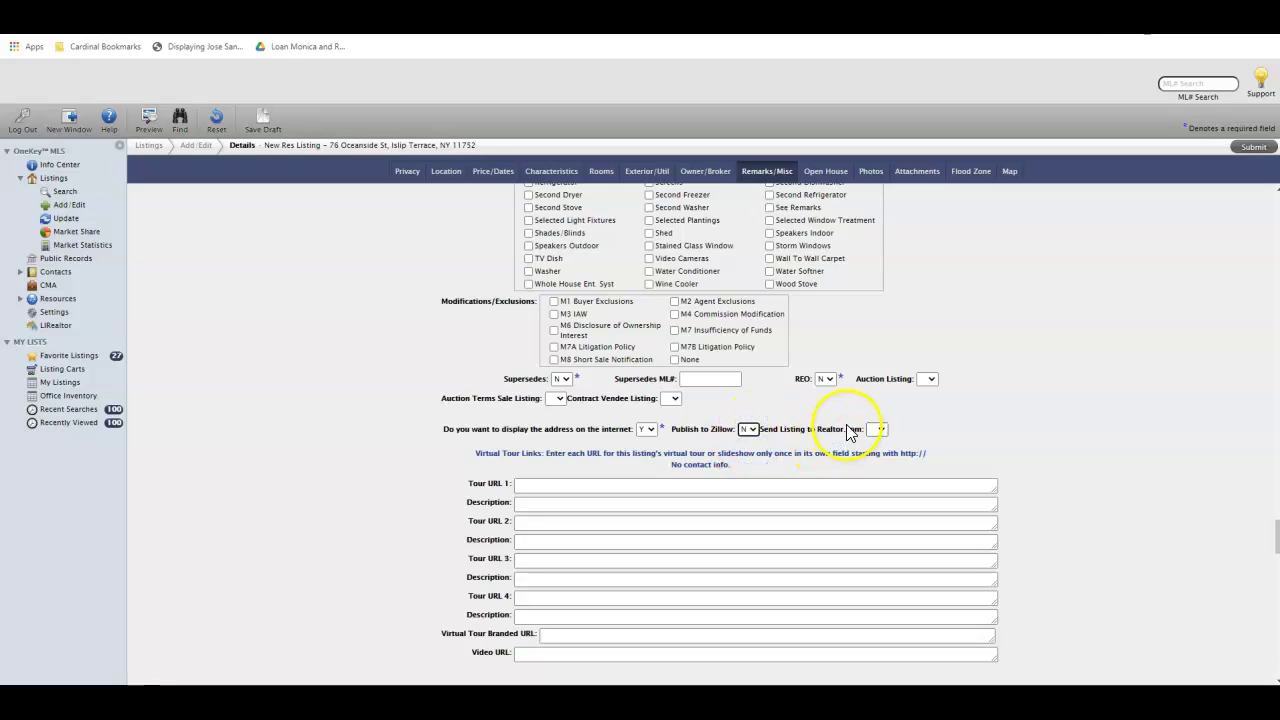
{"action": "left_click", "coordinate": [880, 429]}
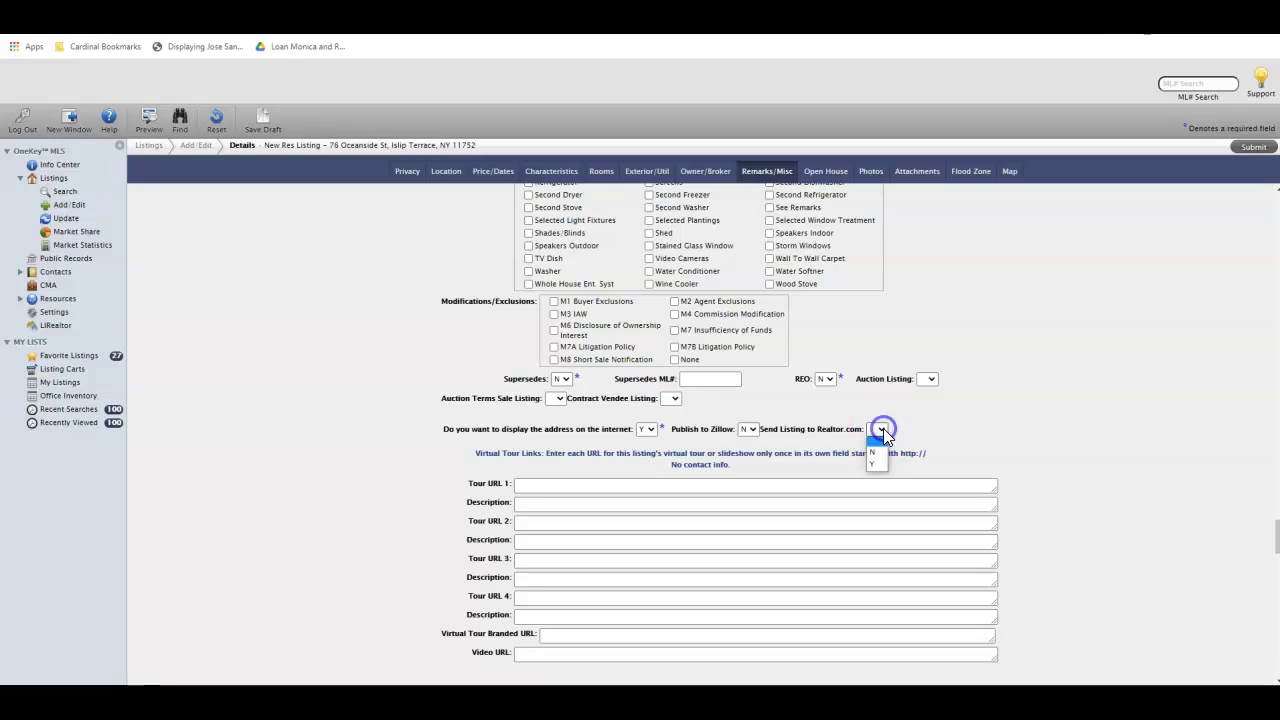
{"action": "left_click", "coordinate": [875, 452]}
{"action": "scroll", "coordinate": [980, 477], "scroll_direction": "down", "scroll_amount": 2}
{"action": "scroll", "coordinate": [980, 477], "scroll_direction": "down", "scroll_amount": 4}
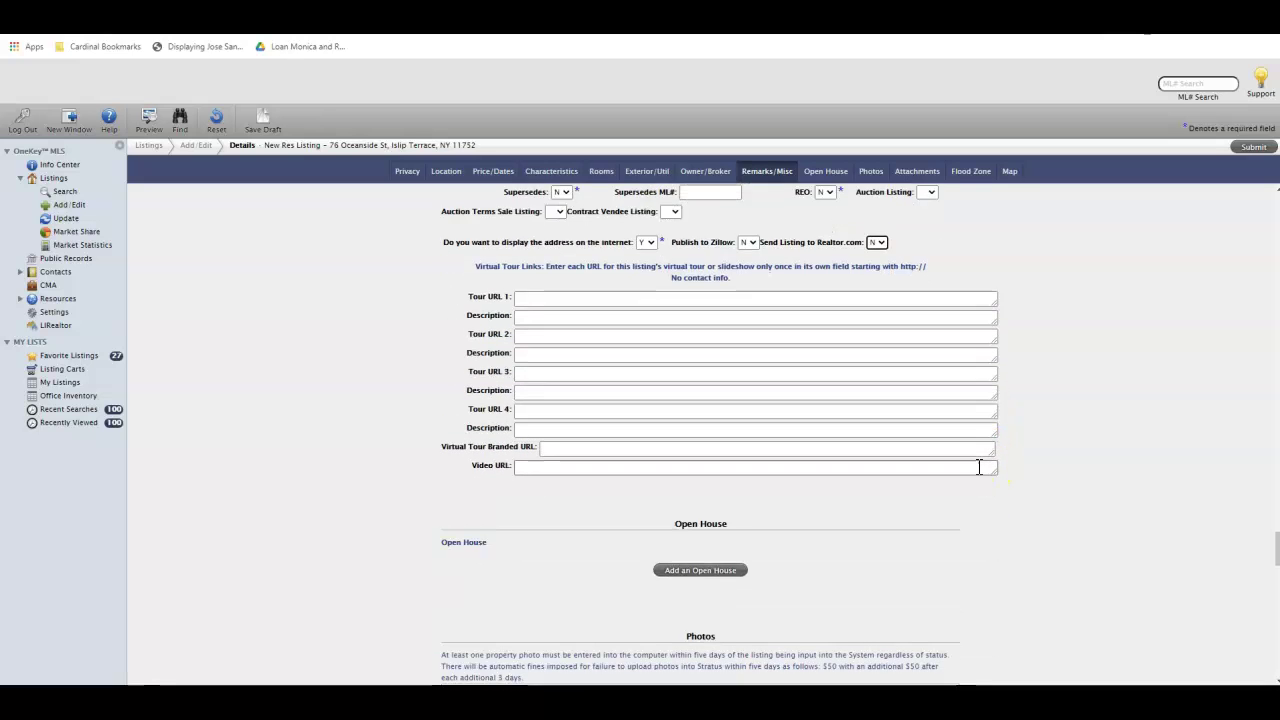
{"action": "scroll", "coordinate": [977, 466], "scroll_direction": "up", "scroll_amount": 2}
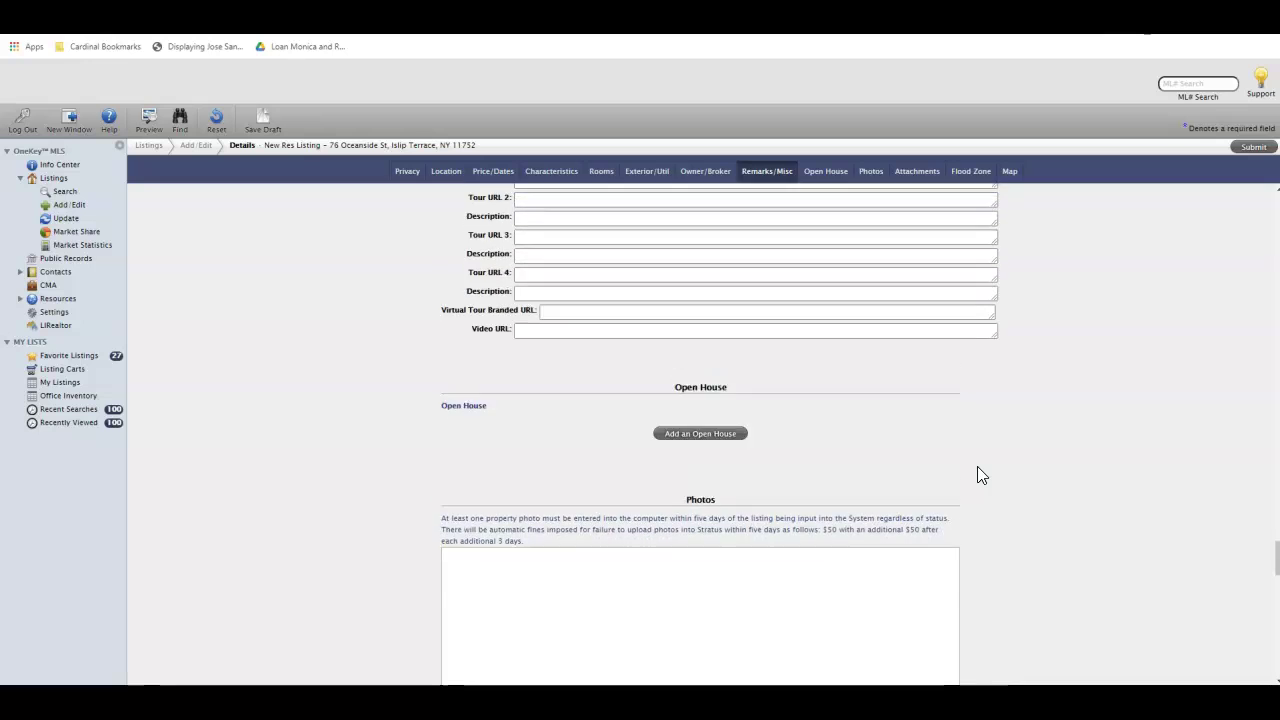
{"action": "scroll", "coordinate": [977, 466], "scroll_direction": "down", "scroll_amount": 1}
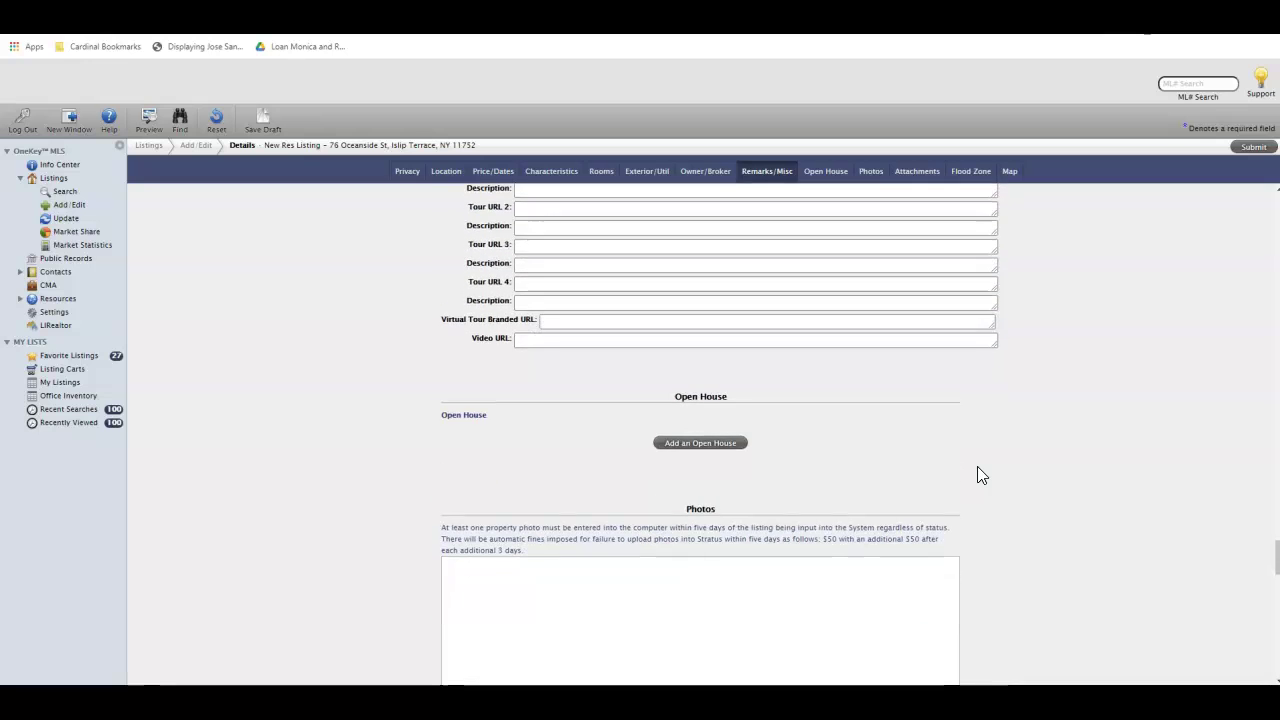
{"action": "scroll", "coordinate": [977, 475], "scroll_direction": "up", "scroll_amount": 1}
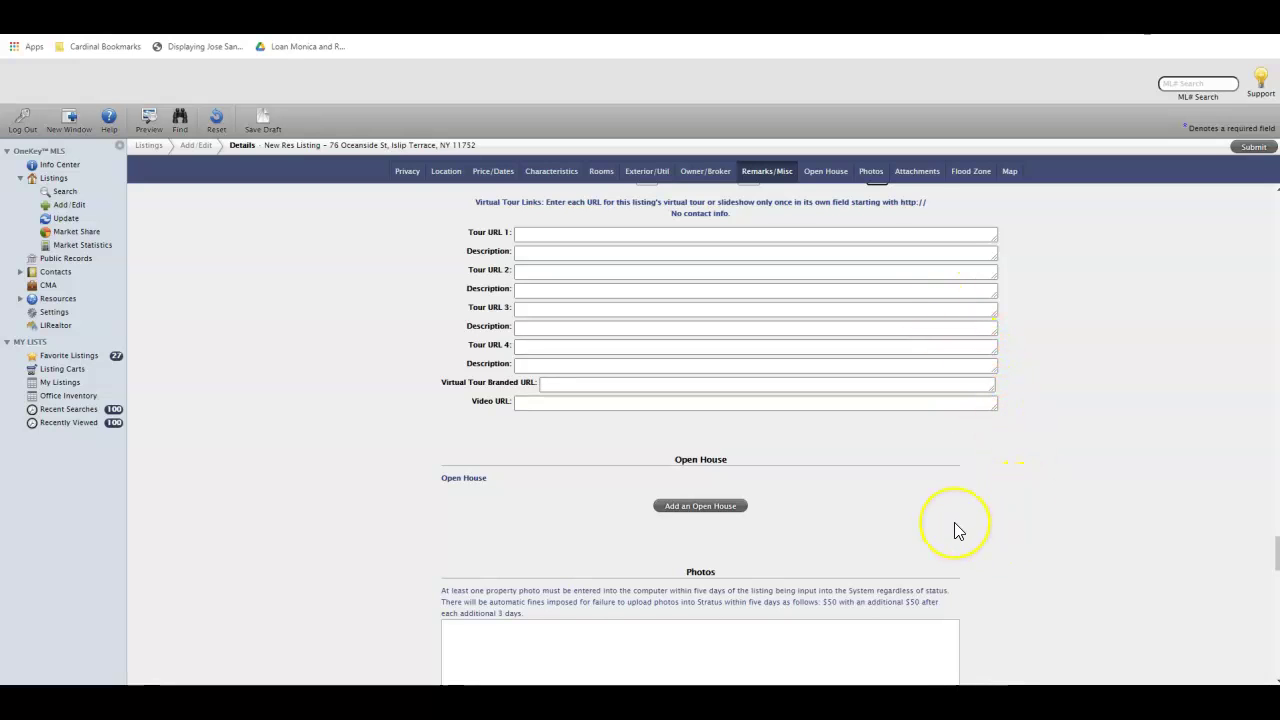
{"action": "scroll", "coordinate": [954, 522], "scroll_direction": "down", "scroll_amount": 3}
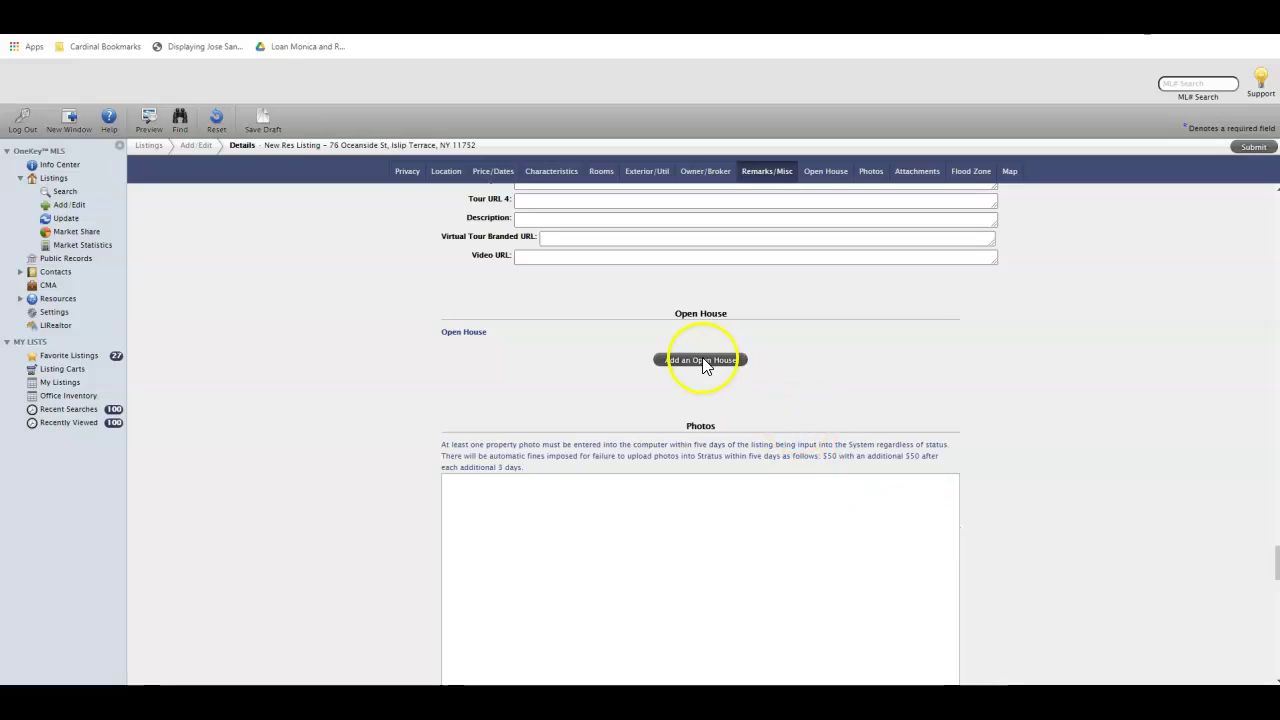
{"action": "left_click", "coordinate": [704, 361]}
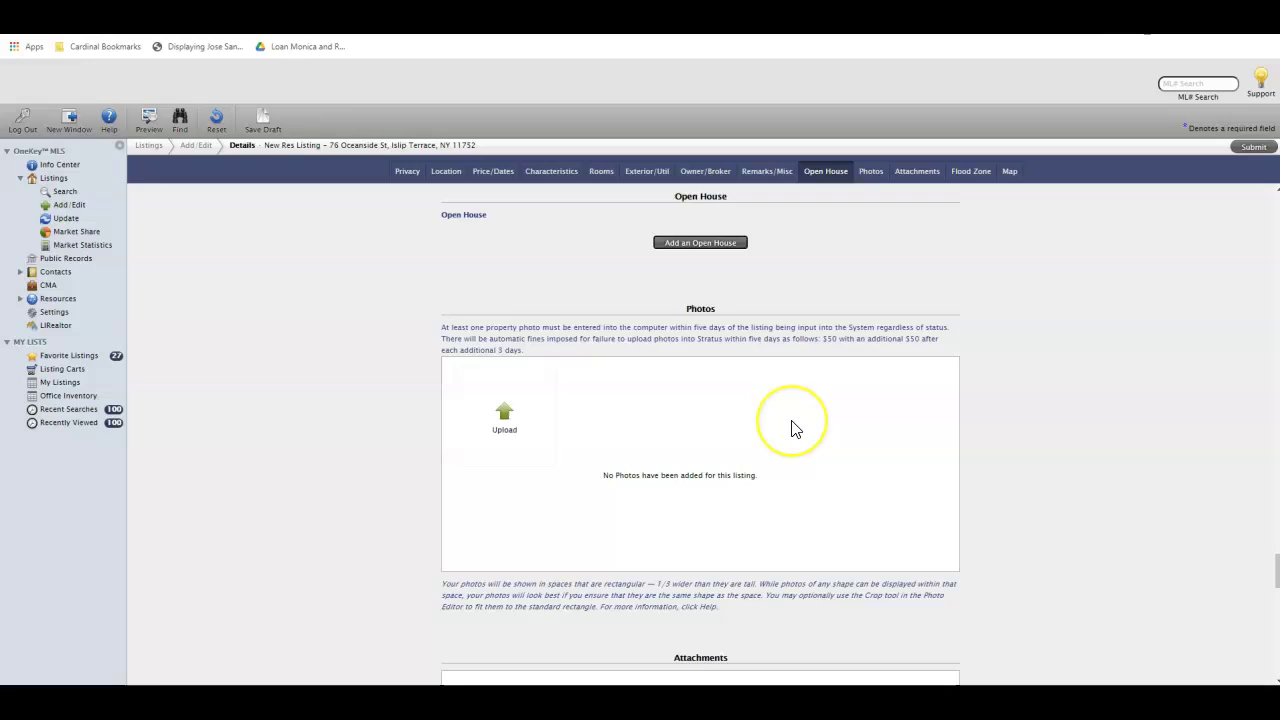
{"action": "scroll", "coordinate": [791, 425], "scroll_direction": "down", "scroll_amount": 3}
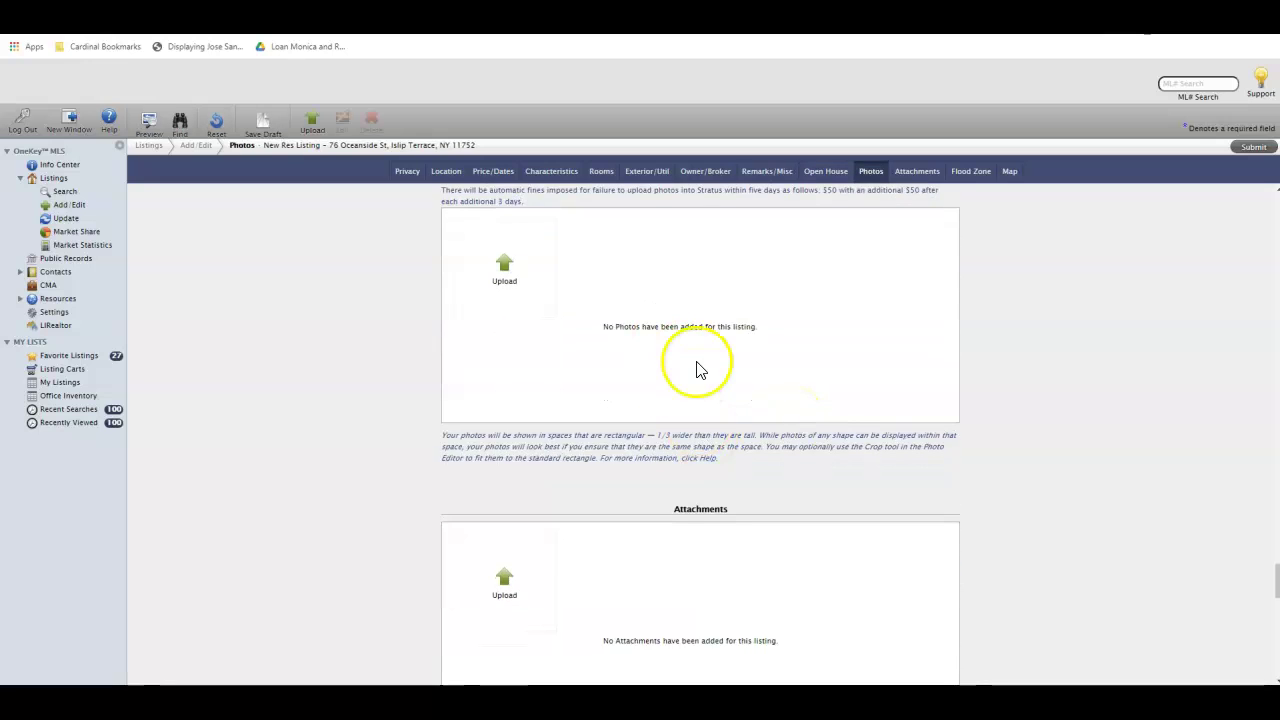
{"action": "scroll", "coordinate": [787, 495], "scroll_direction": "down", "scroll_amount": 4}
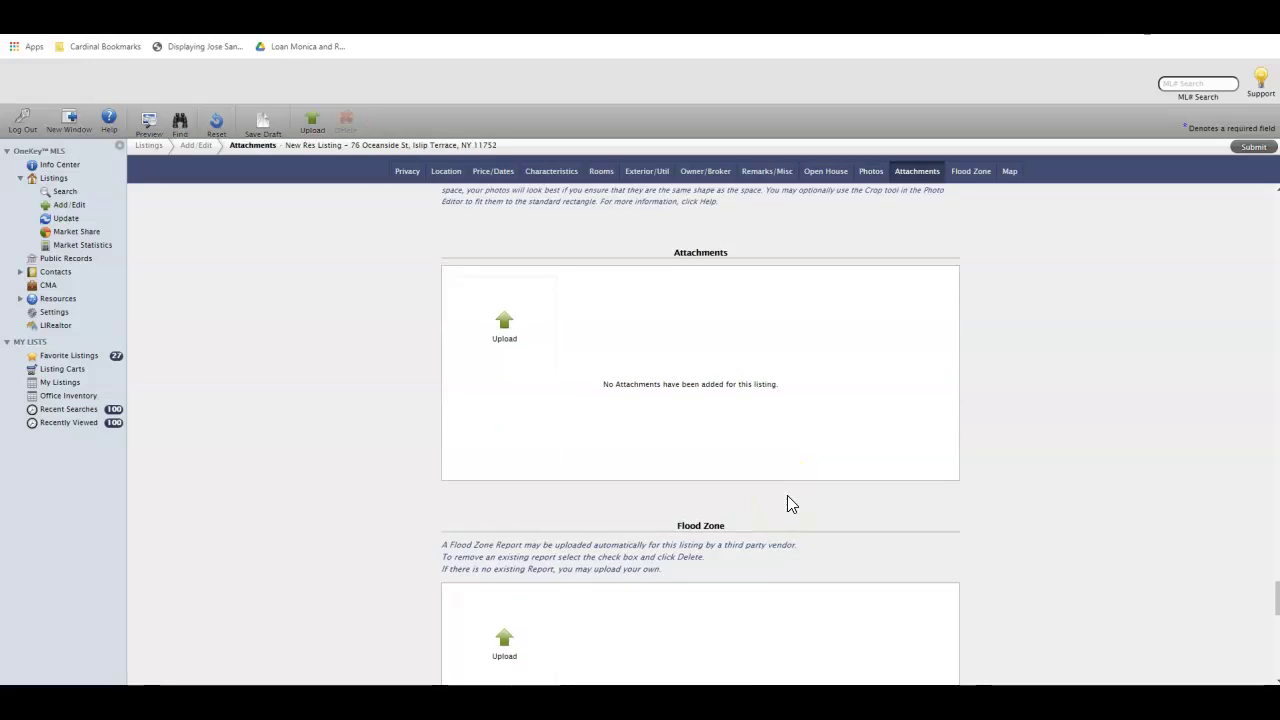
{"action": "scroll", "coordinate": [789, 495], "scroll_direction": "down", "scroll_amount": 3}
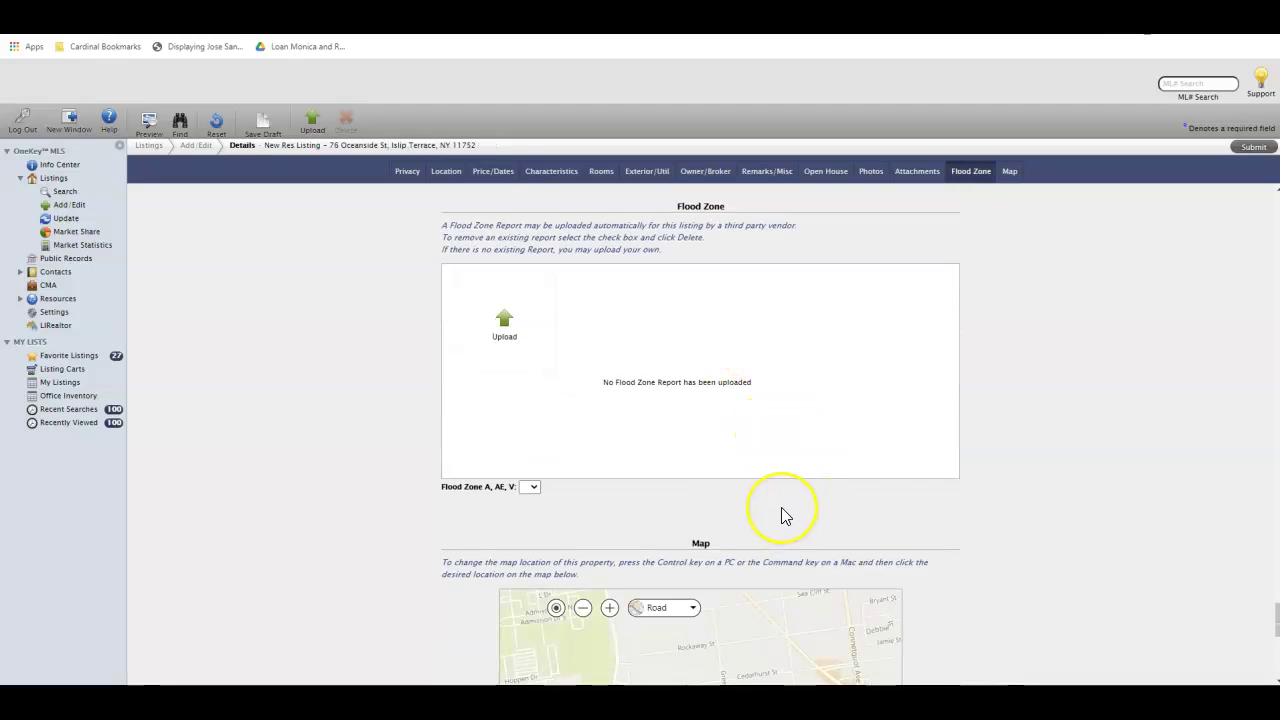
{"action": "scroll", "coordinate": [783, 514], "scroll_direction": "down", "scroll_amount": 2}
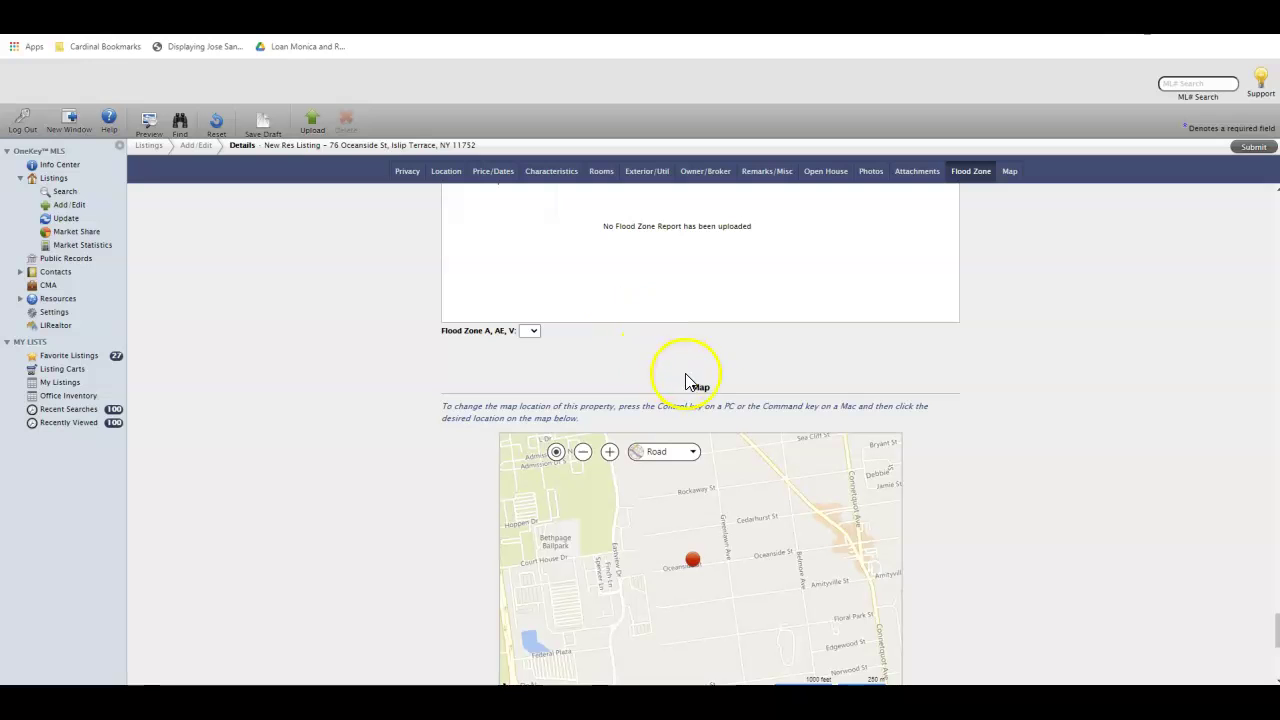
{"action": "scroll", "coordinate": [1000, 340], "scroll_direction": "down", "scroll_amount": 4}
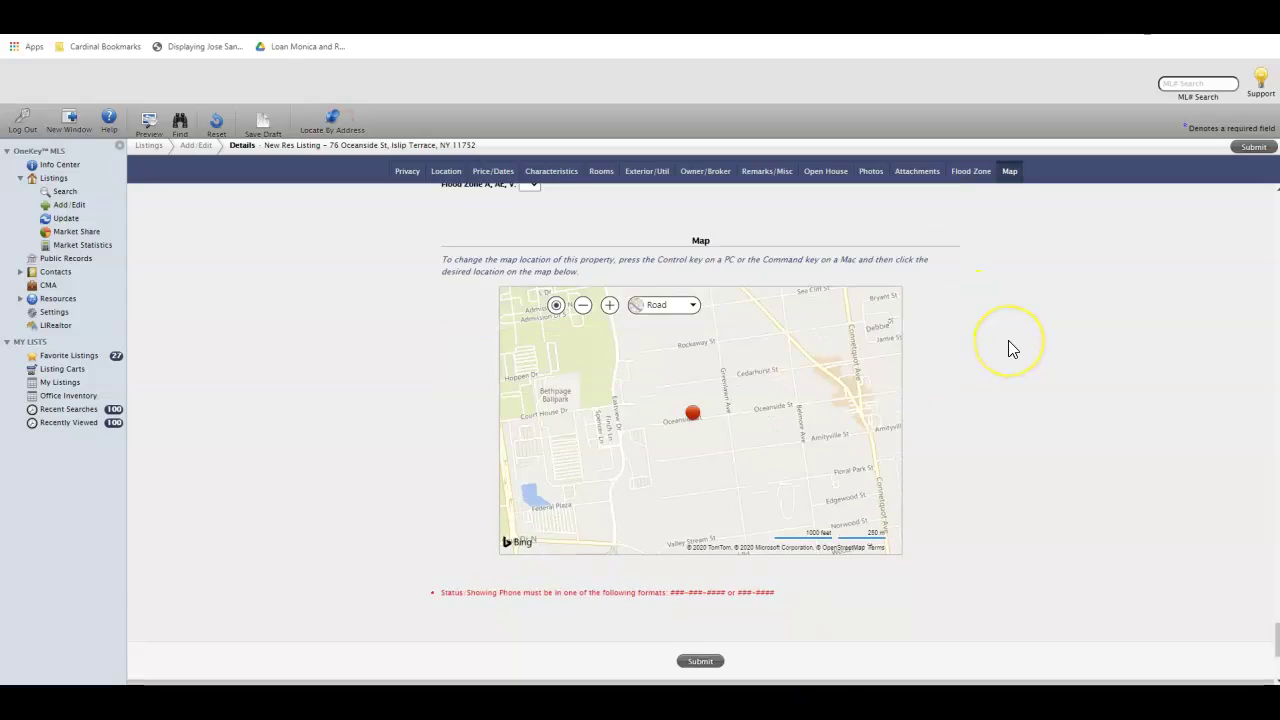
{"action": "scroll", "coordinate": [1008, 341], "scroll_direction": "up", "scroll_amount": 10}
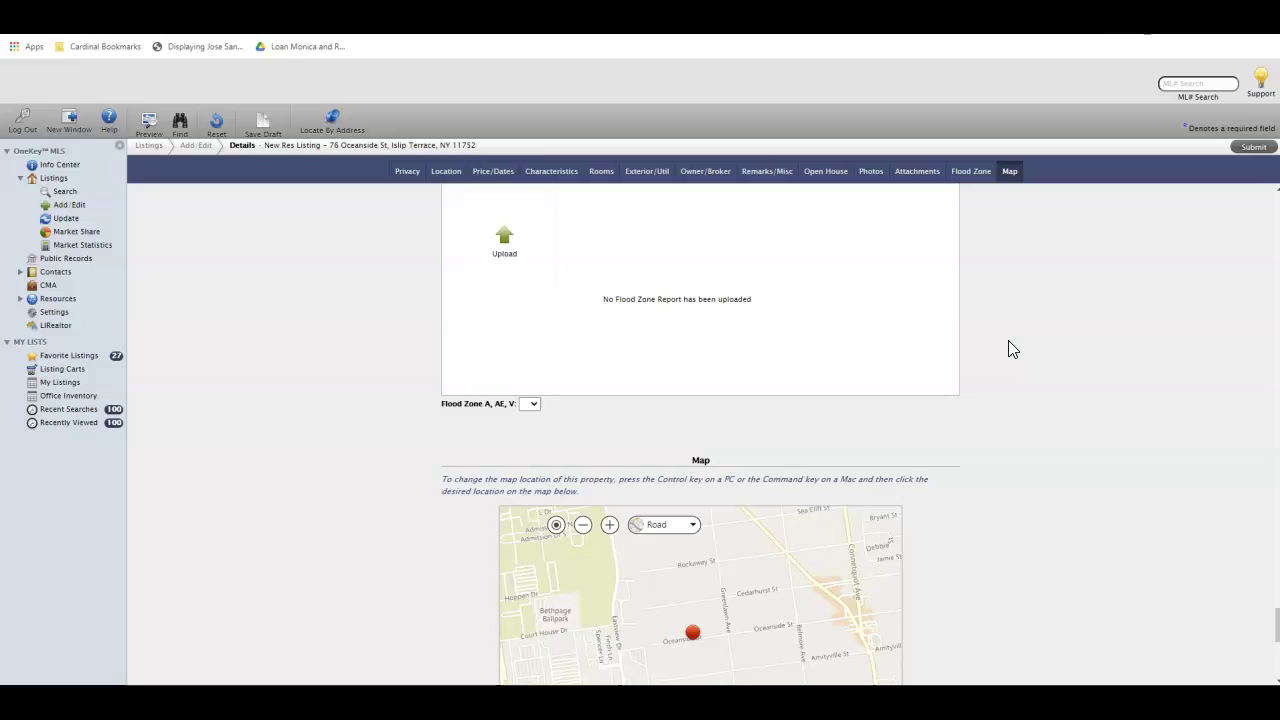
Go back up to the Remarks/Misc heading and place the cursor in the Broker Remarks box.
{"action": "scroll", "coordinate": [1009, 342], "scroll_direction": "up", "scroll_amount": 10}
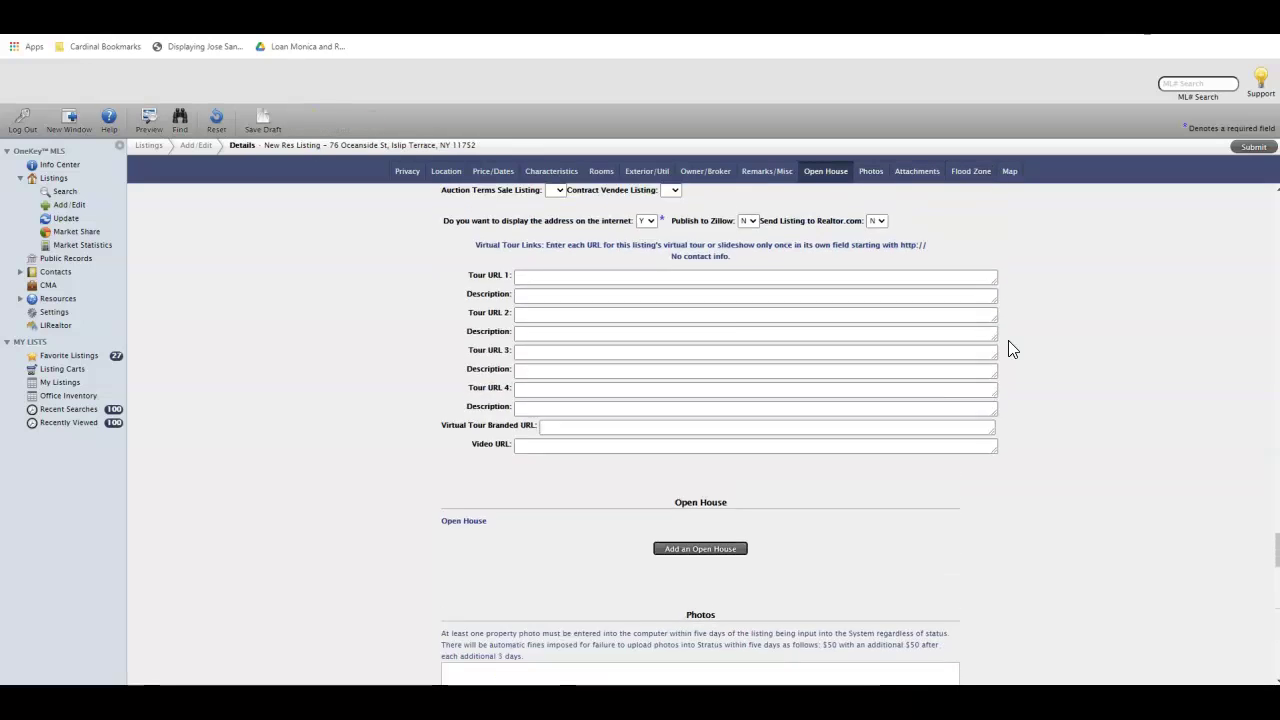
{"action": "scroll", "coordinate": [1009, 341], "scroll_direction": "up", "scroll_amount": 3}
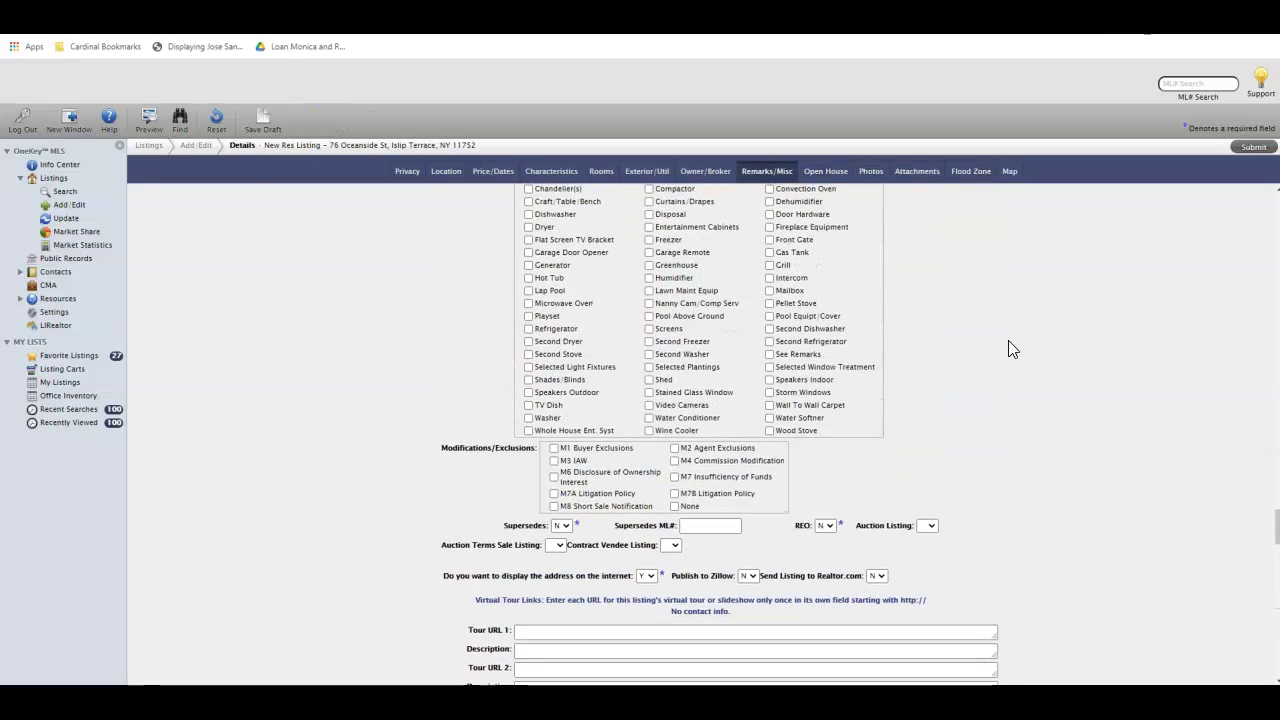
{"action": "scroll", "coordinate": [1008, 341], "scroll_direction": "up", "scroll_amount": 2}
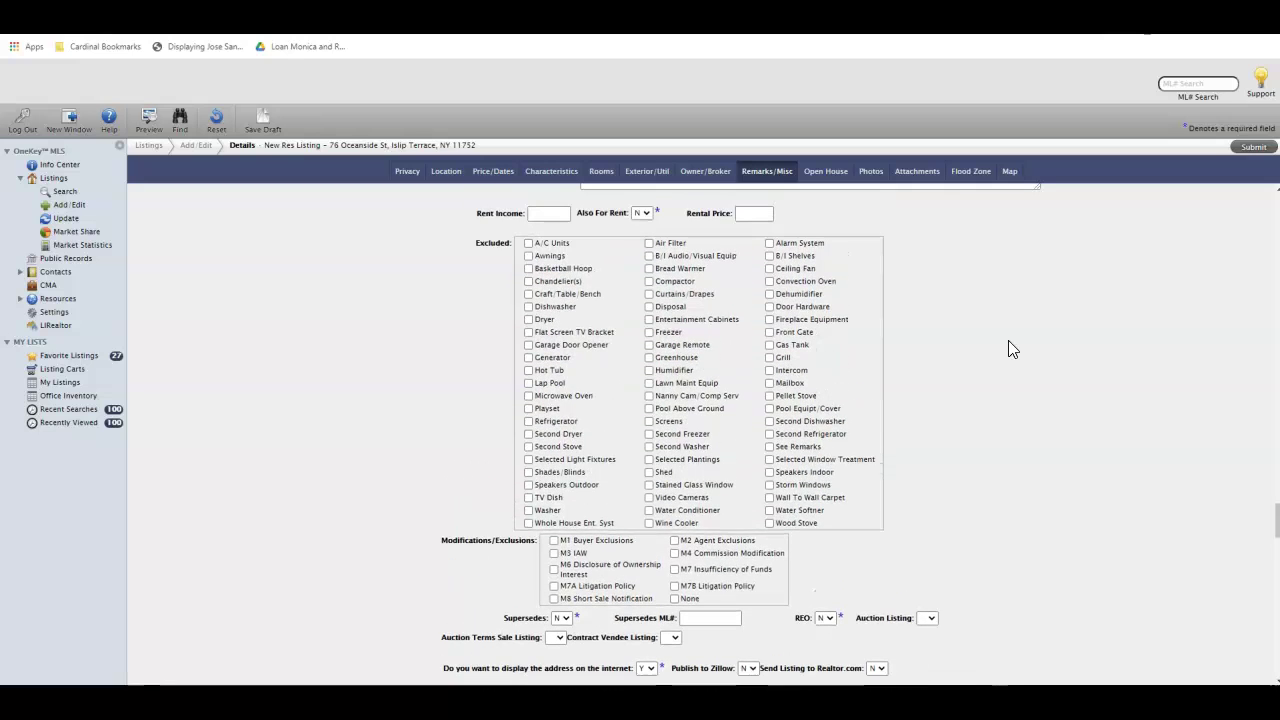
{"action": "scroll", "coordinate": [1008, 340], "scroll_direction": "up", "scroll_amount": 3}
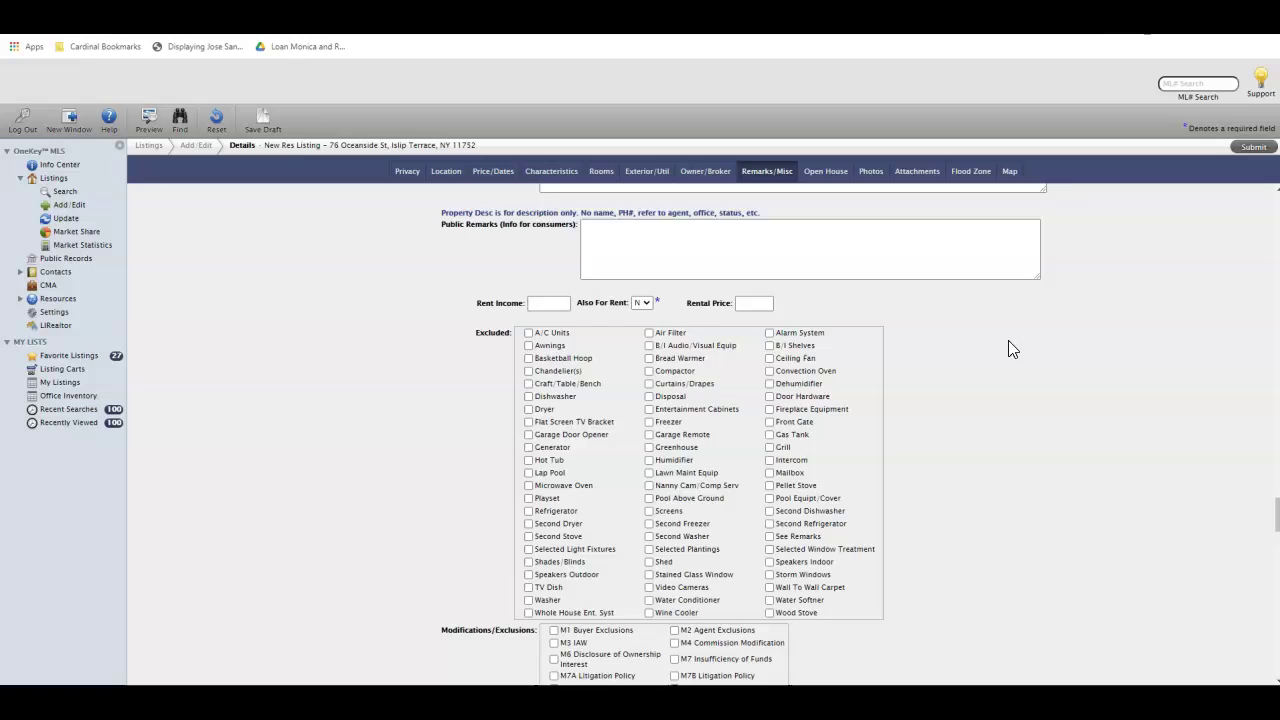
{"action": "scroll", "coordinate": [1008, 340], "scroll_direction": "up", "scroll_amount": 2}
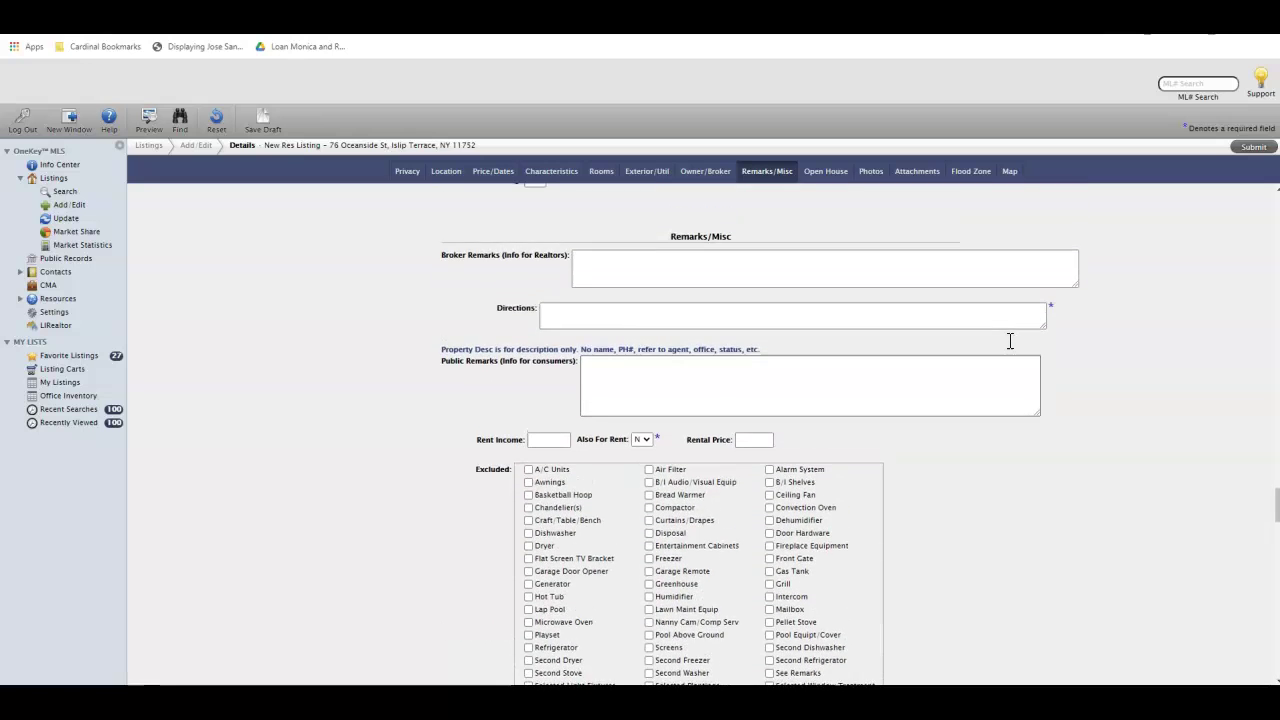
{"action": "left_click", "coordinate": [1023, 256]}
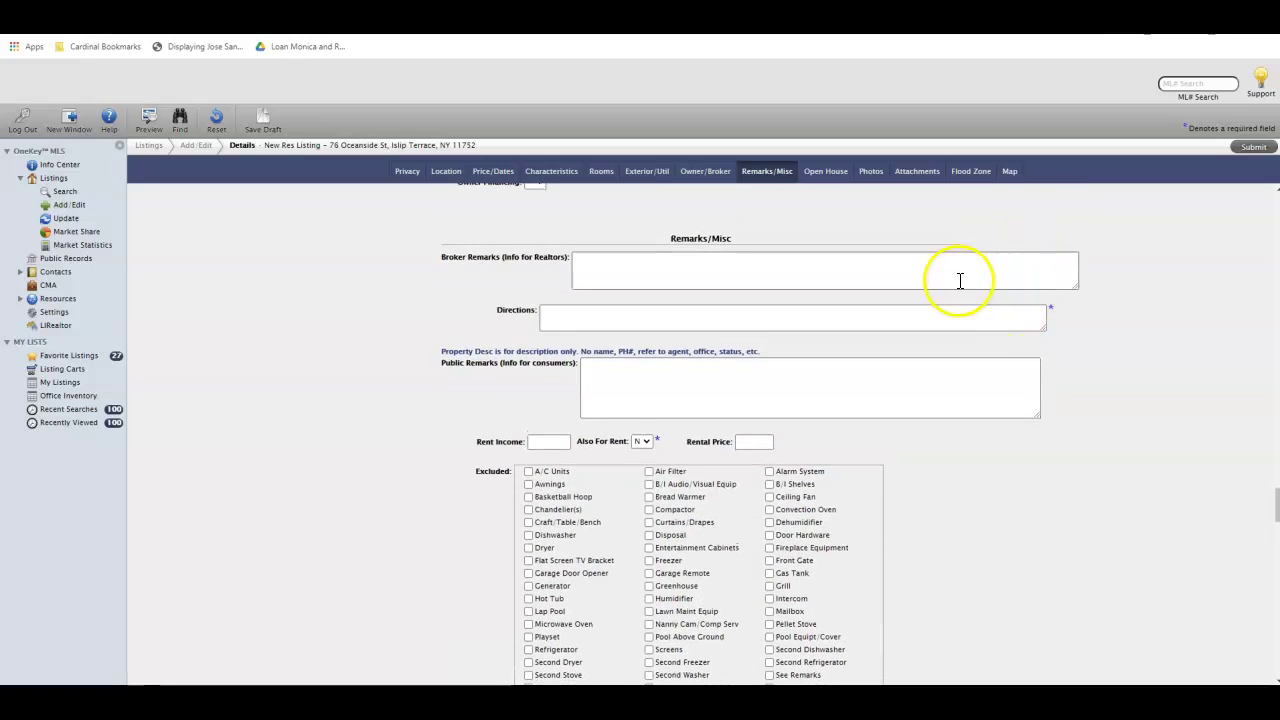